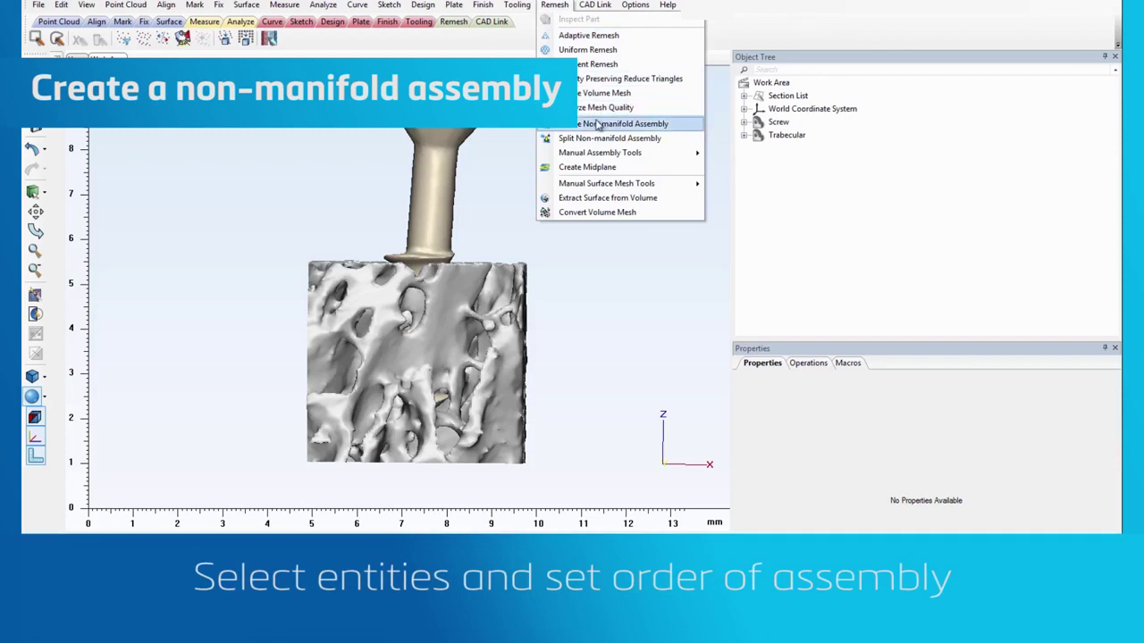
Step: Set up a non-manifold assembly with the Trabecular part as main entity and the Screw part as intersecting entity
left_click(597, 125)
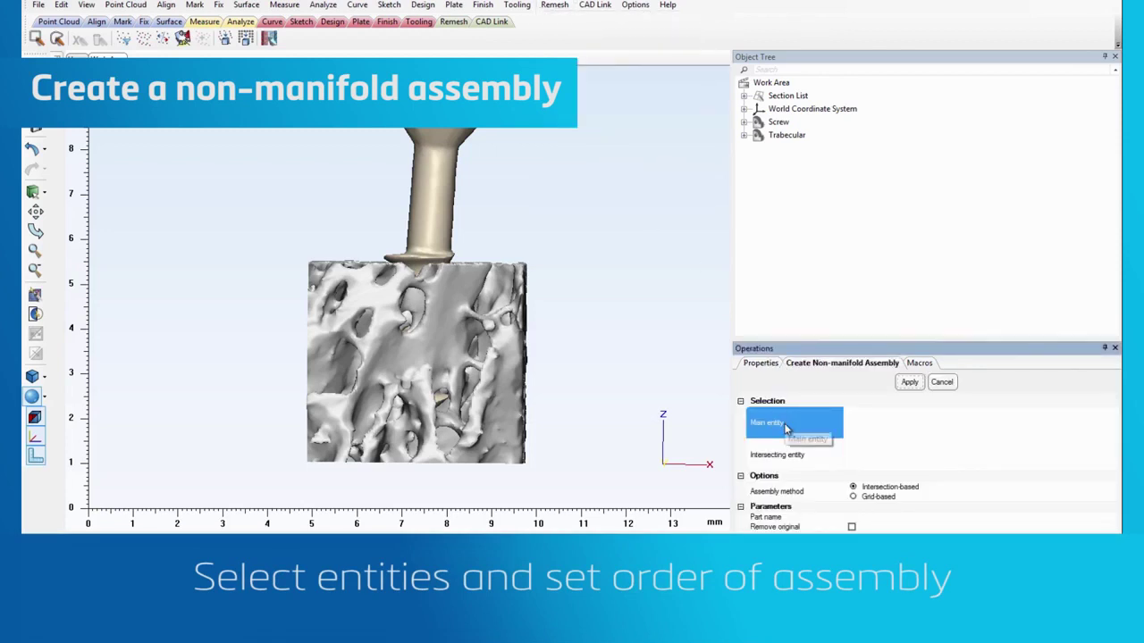
left_click(785, 136)
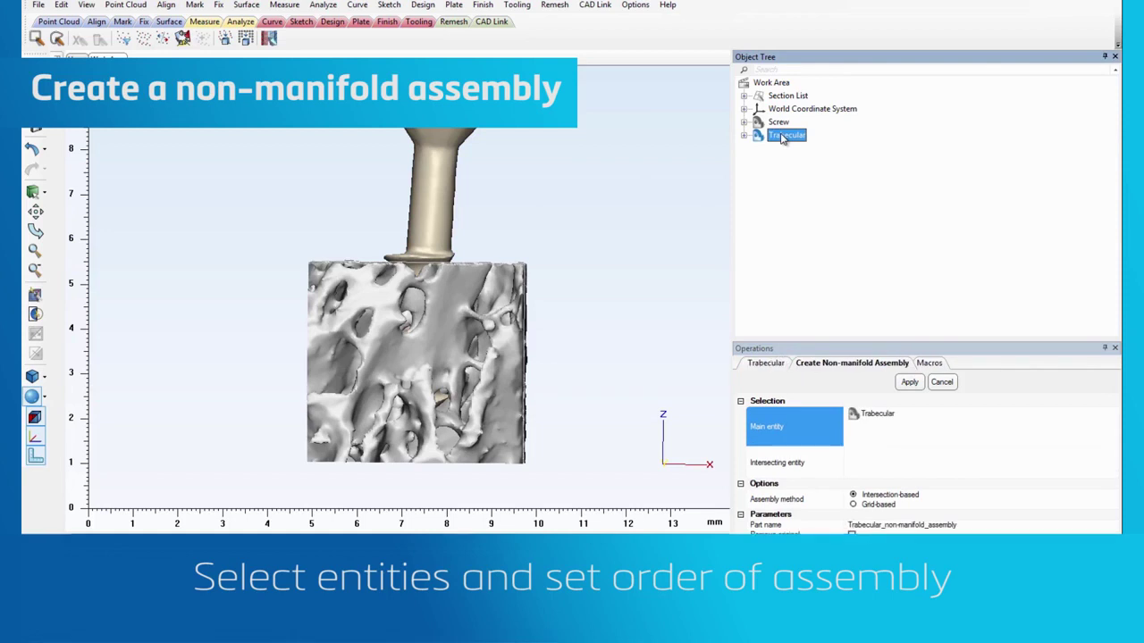
left_click(793, 463)
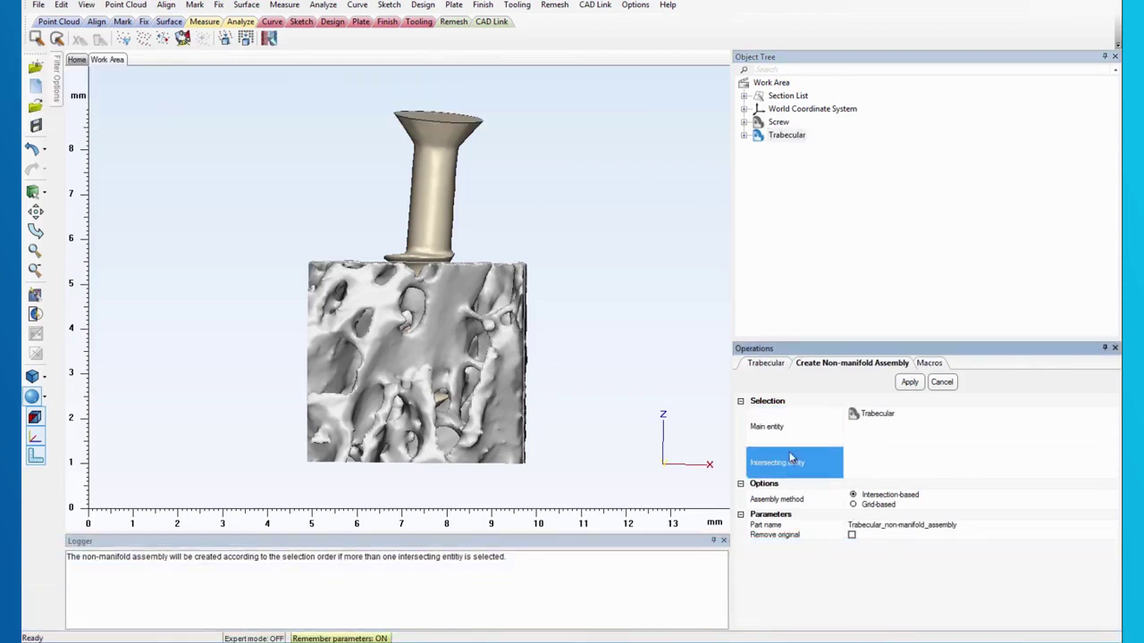
left_click(776, 124)
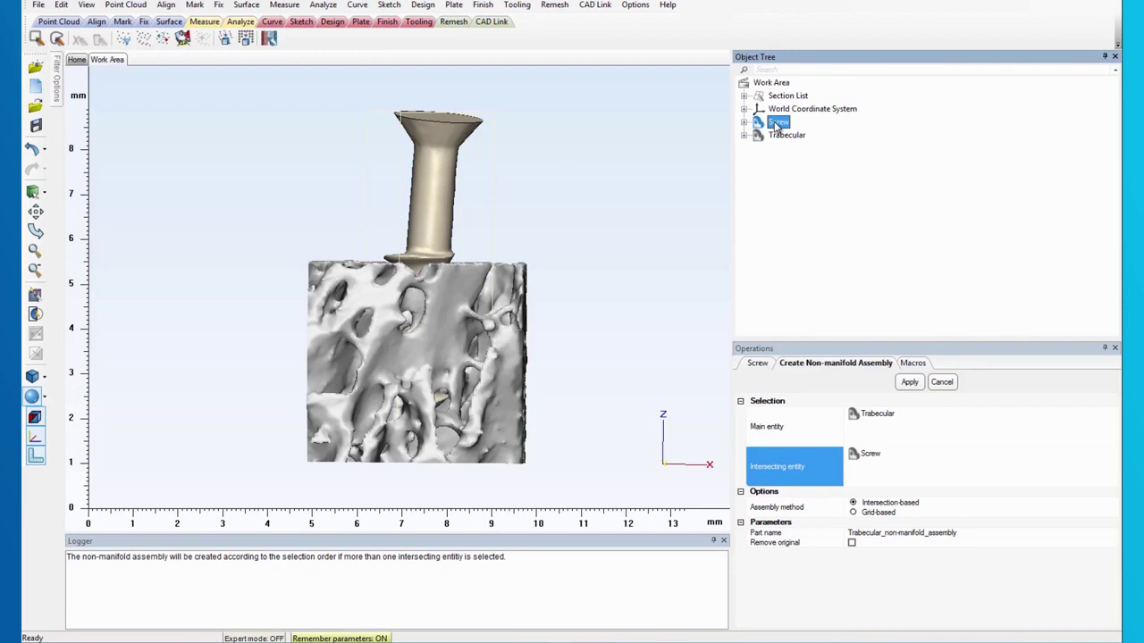
Step: Set the assembly method to Grid-based with a grid resolution of 0.05
left_click(773, 507)
left_click(853, 513)
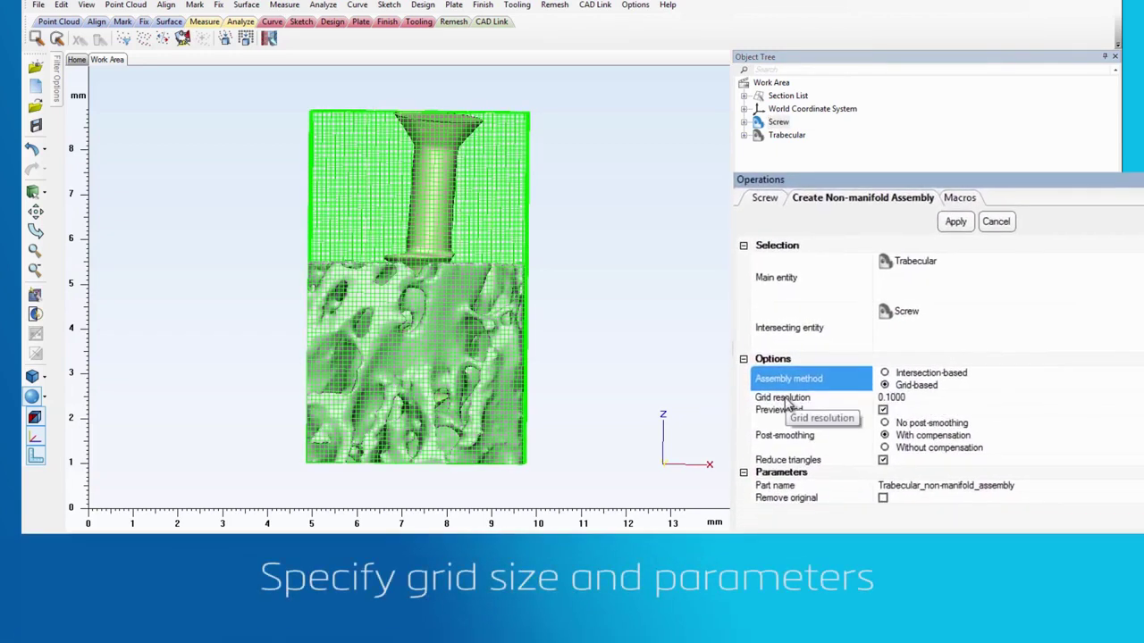
left_click(788, 399)
left_click(902, 398)
type("0.0")
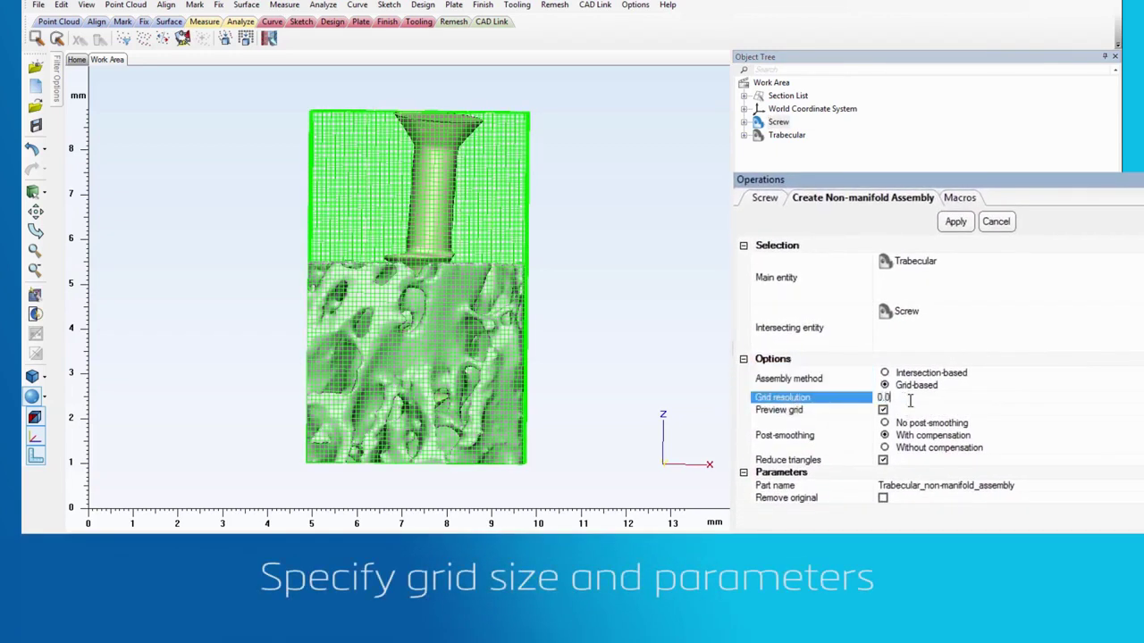
Step: Set post-smoothing to Without compensation, disable triangle reduction, and create the non-manifold assembly
left_click(801, 412)
left_click(798, 452)
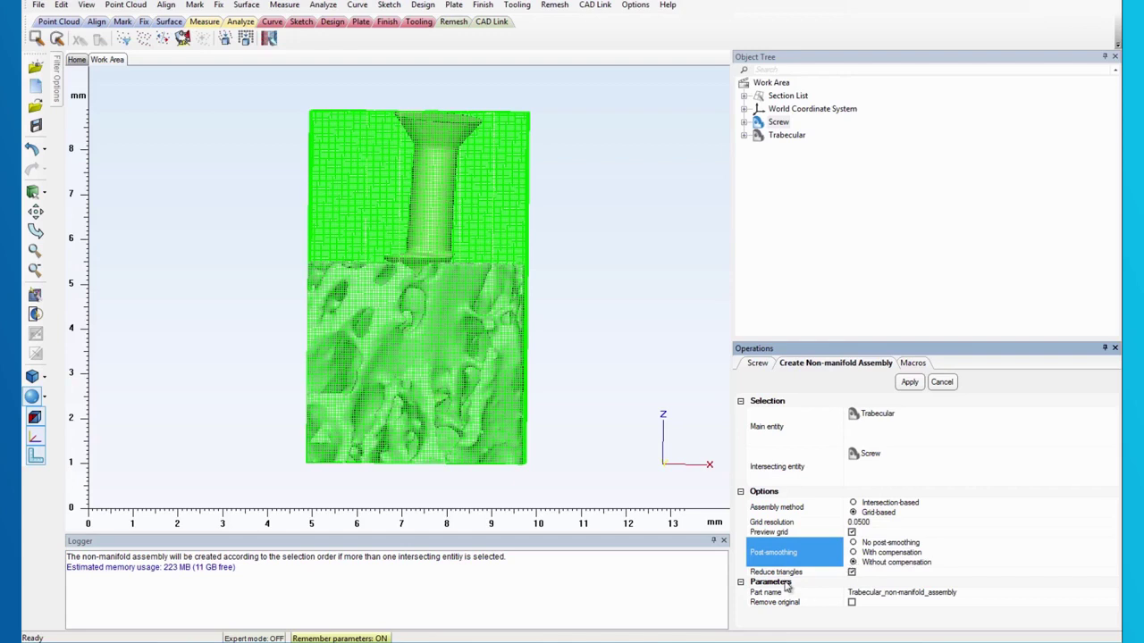
left_click(852, 572)
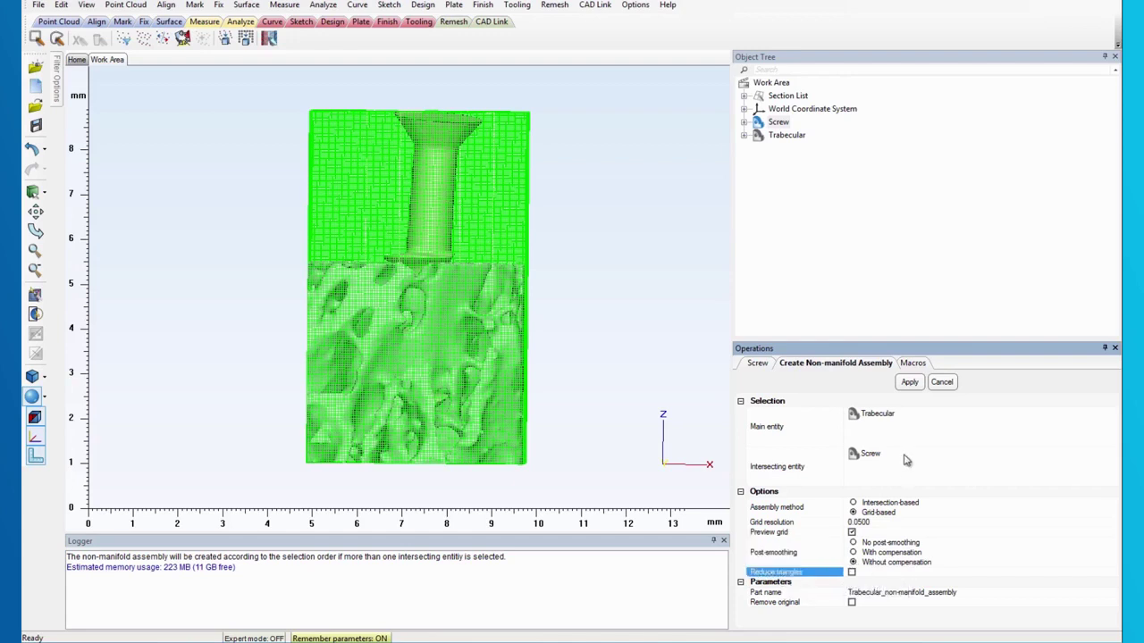
left_click(910, 383)
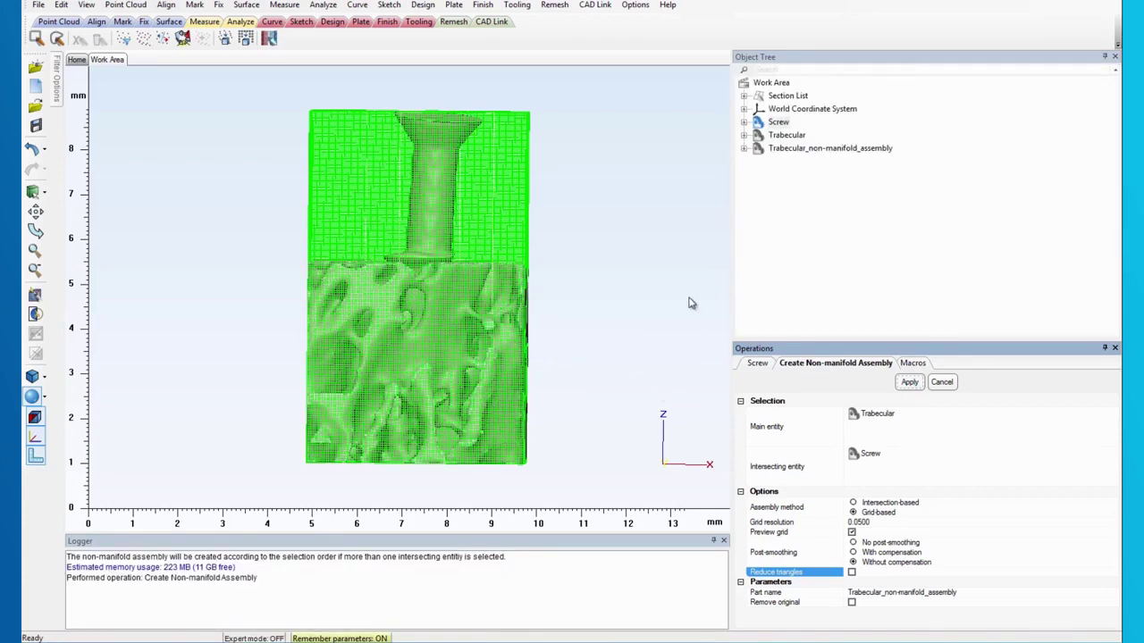
left_click(942, 382)
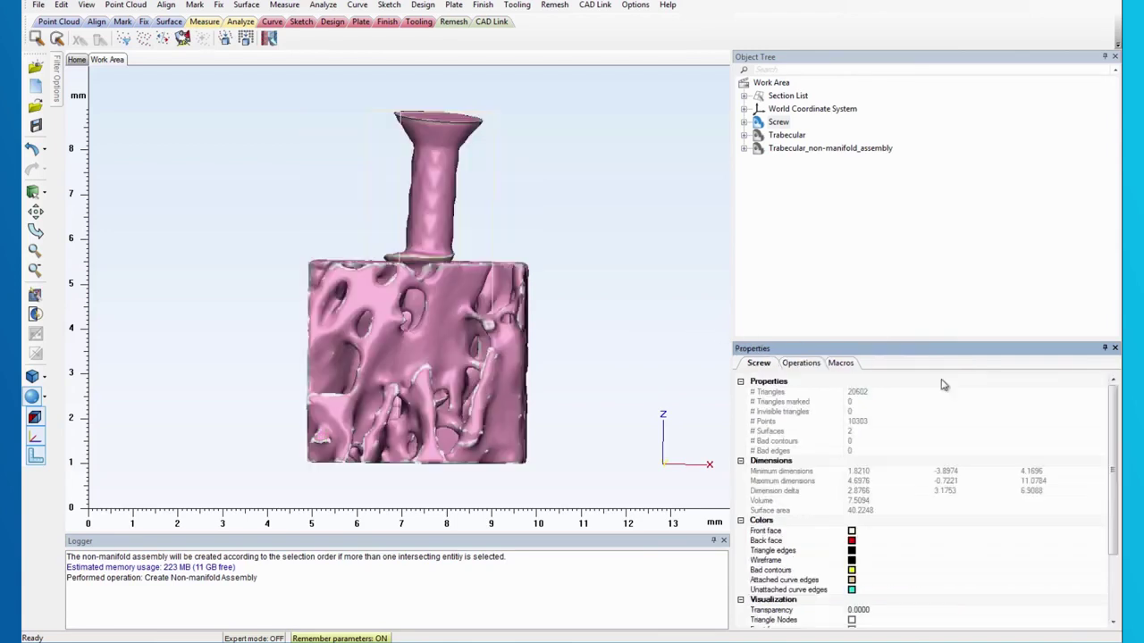
Step: Hide the original Screw and Trabecular parts so only the assembly is shown
left_click(787, 135, "ctrl")
right_click(790, 136)
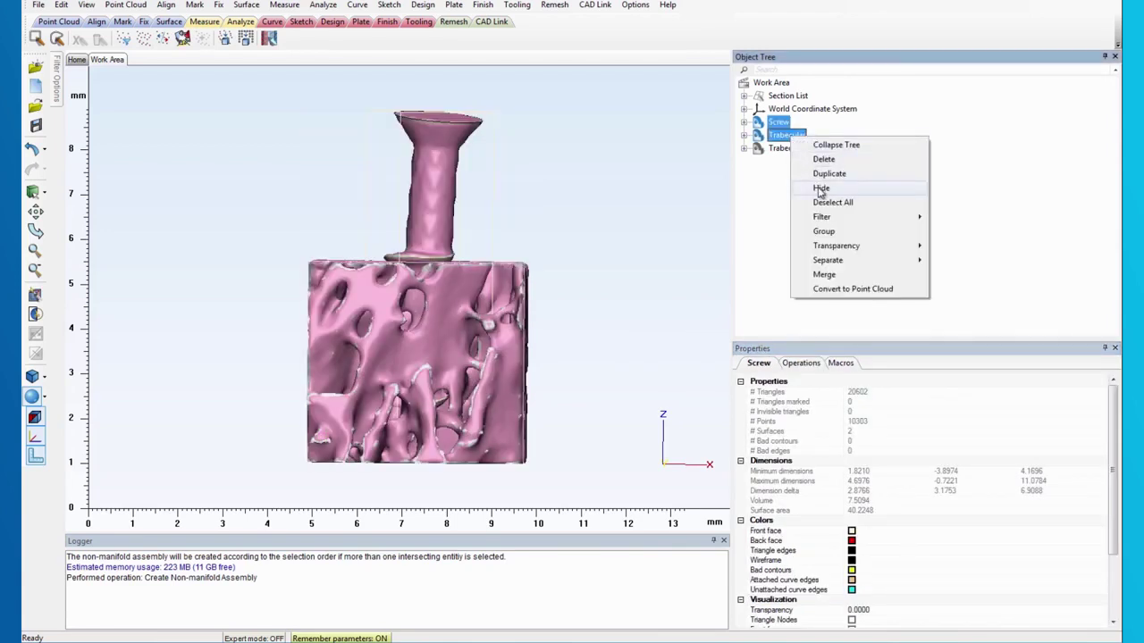
left_click(820, 189)
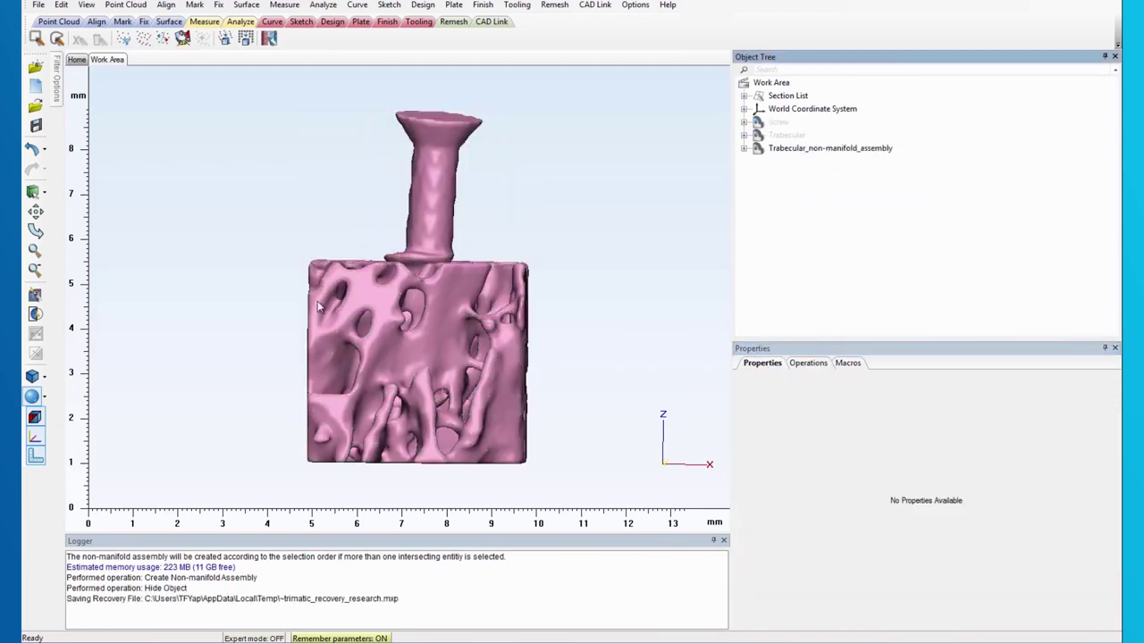
Step: Display the assembly filled with triangle edges and examine the mesh where the screw enters the bone
left_click(43, 397)
left_click(97, 484)
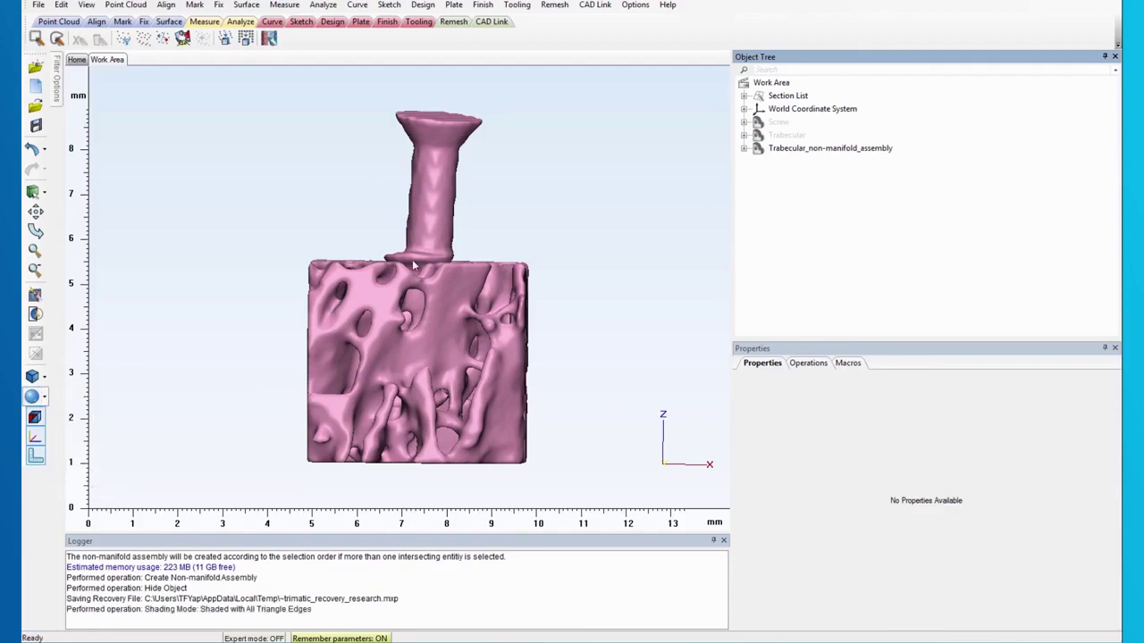
mouse_move(415, 258)
right_mouse_down()
mouse_move(412, 304)
mouse_move(425, 191)
right_mouse_up()
scroll(417, 269, "up", 8)
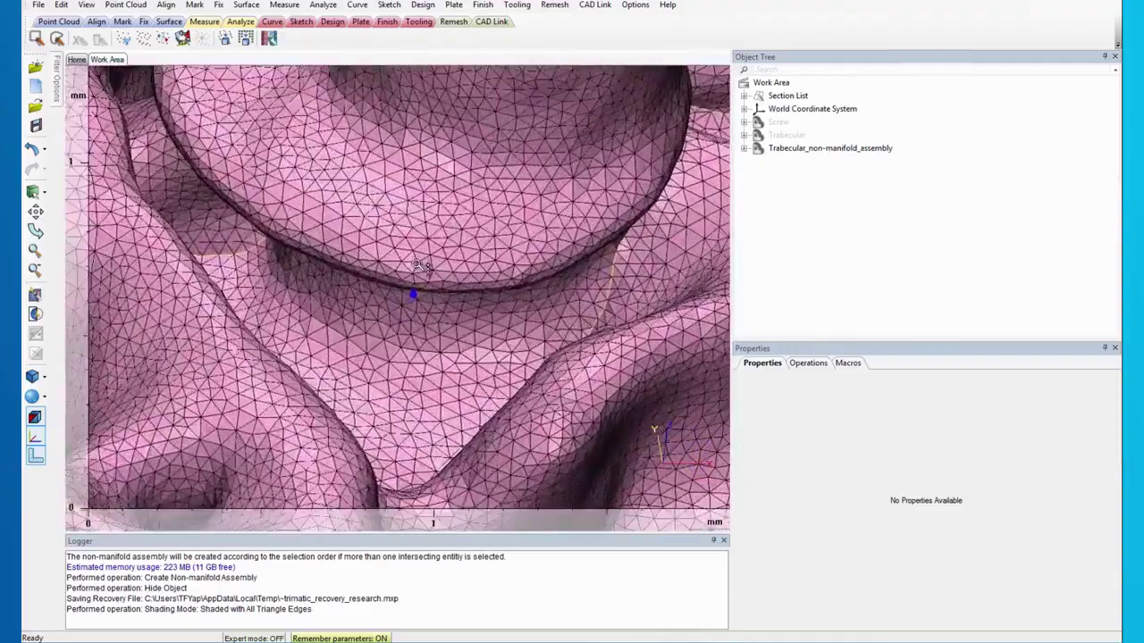
mouse_move(420, 266)
right_mouse_down()
mouse_move(441, 248)
mouse_move(398, 267)
mouse_move(450, 276)
mouse_move(409, 248)
right_mouse_up()
mouse_move(332, 193)
right_mouse_down()
mouse_move(373, 223)
mouse_move(320, 184)
right_mouse_up()
scroll(430, 238, "down", 2)
right_click_drag(430, 239, 377, 289)
scroll(411, 239, "down", 3)
scroll(401, 297, "down", 2)
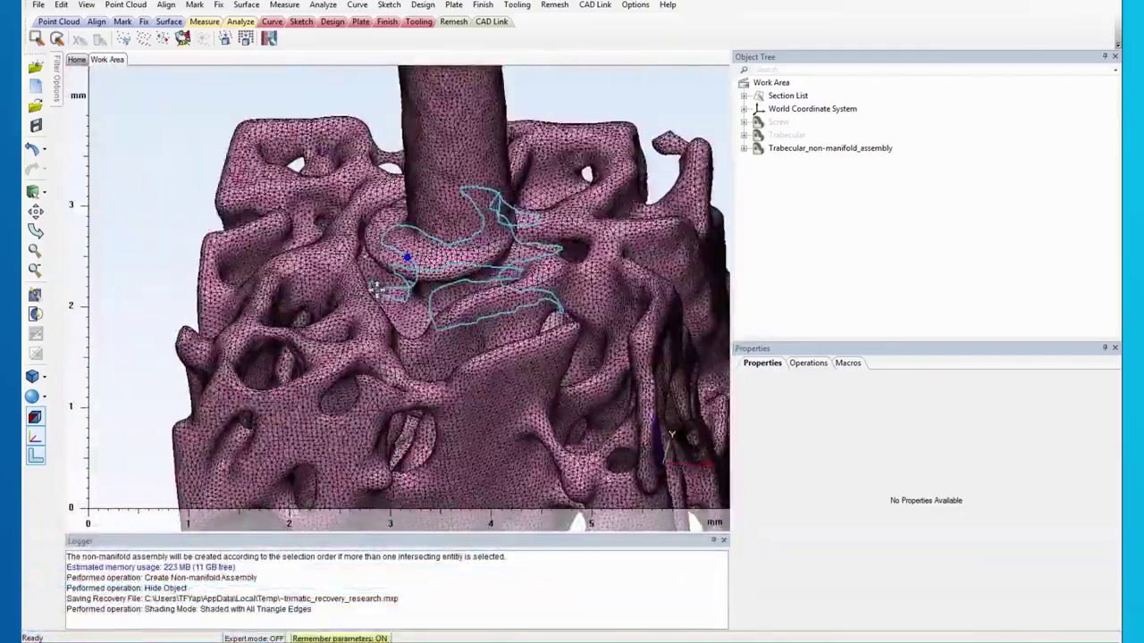
Step: Hide the Trabecular surface in the surface list of the non-manifold assembly
left_click(744, 148)
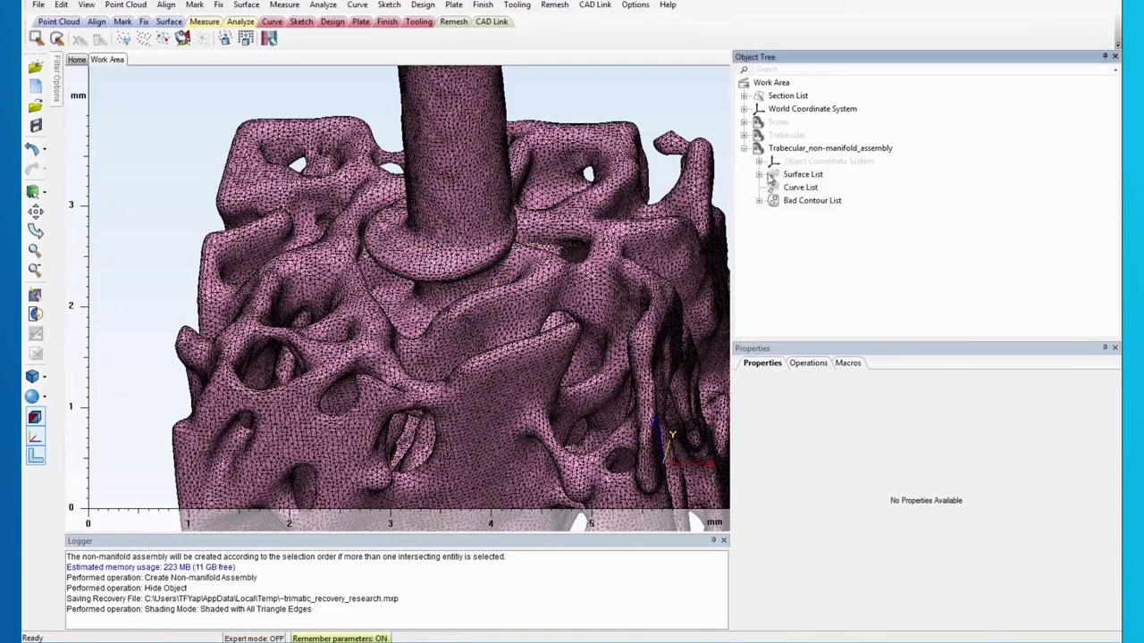
left_click(759, 174)
right_click(818, 187)
left_click(850, 225)
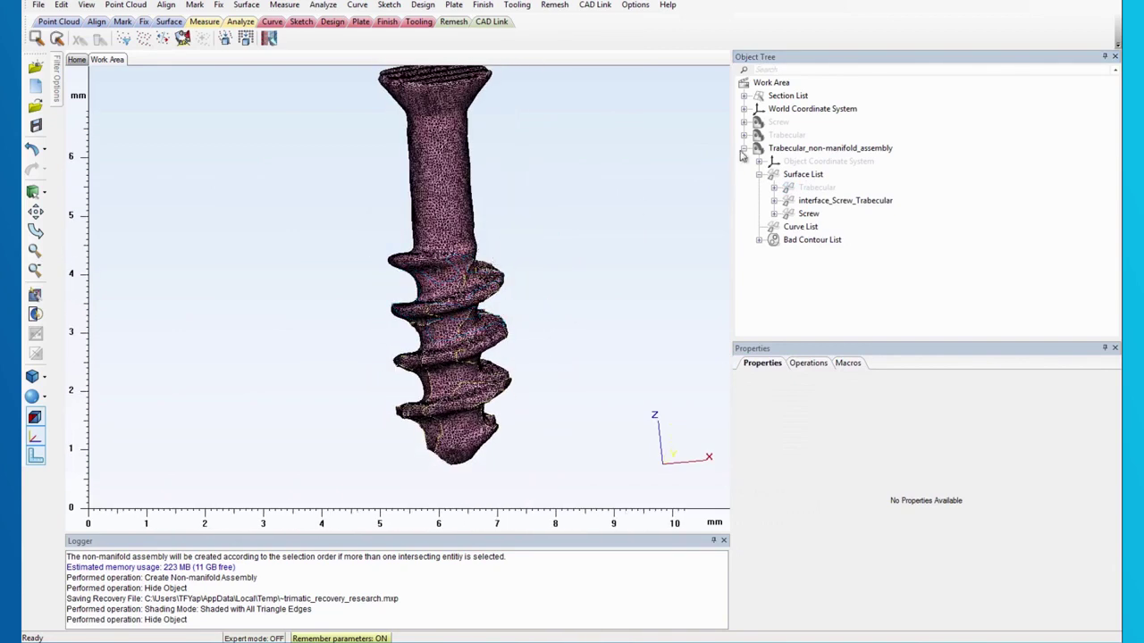
Step: Switch to smooth shading and show the original Screw part to compare it with the assembly's screw surfaces
left_click(36, 396)
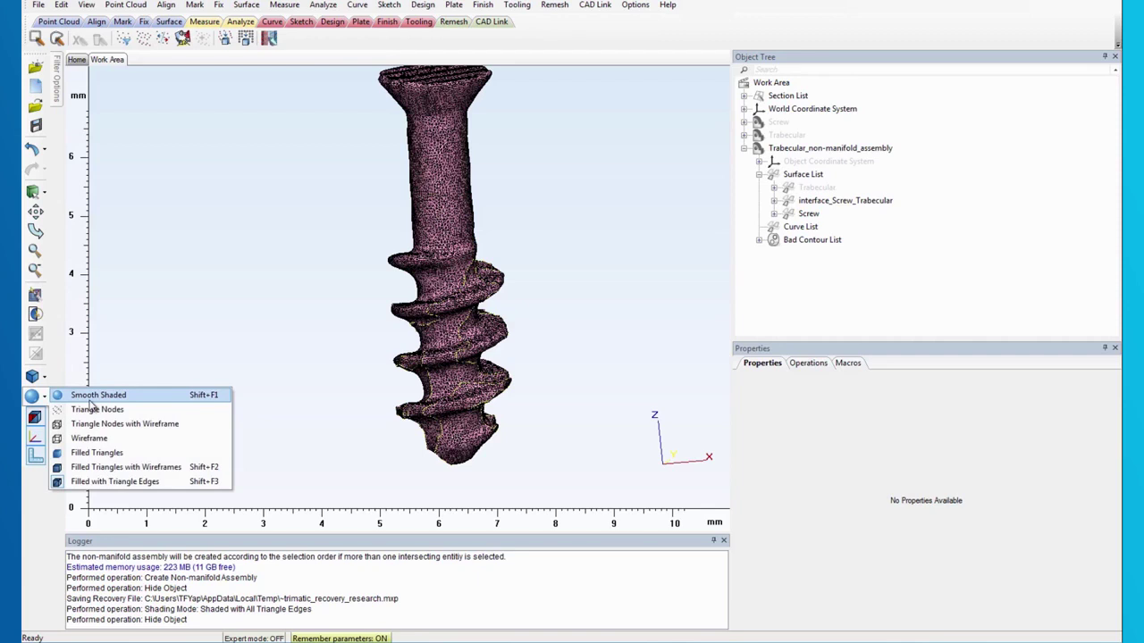
left_click(91, 396)
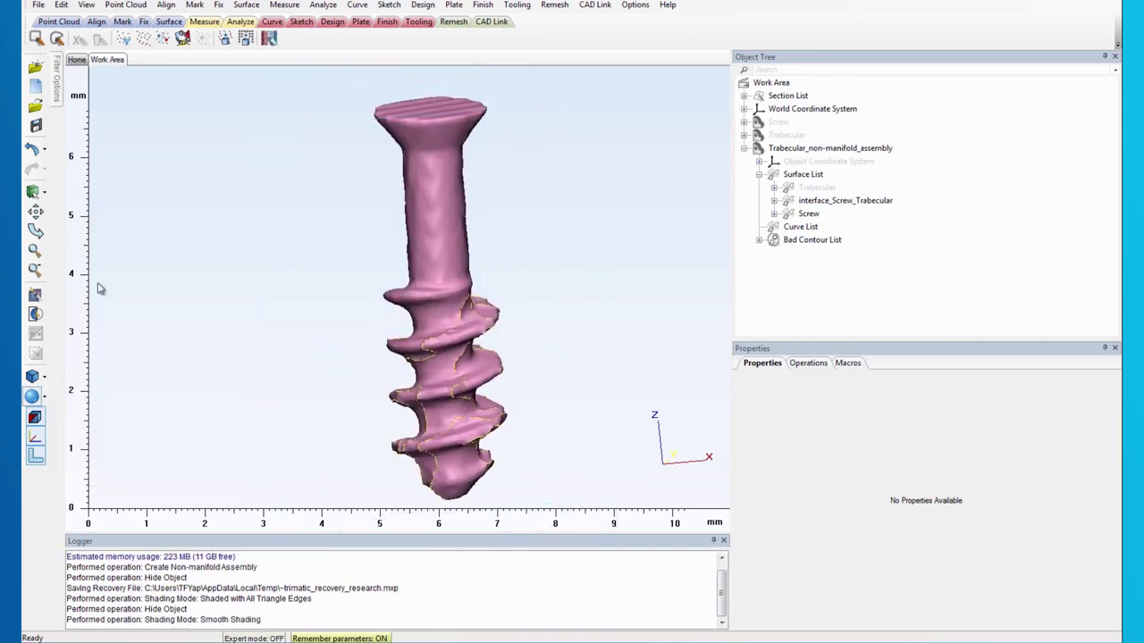
right_click(791, 126)
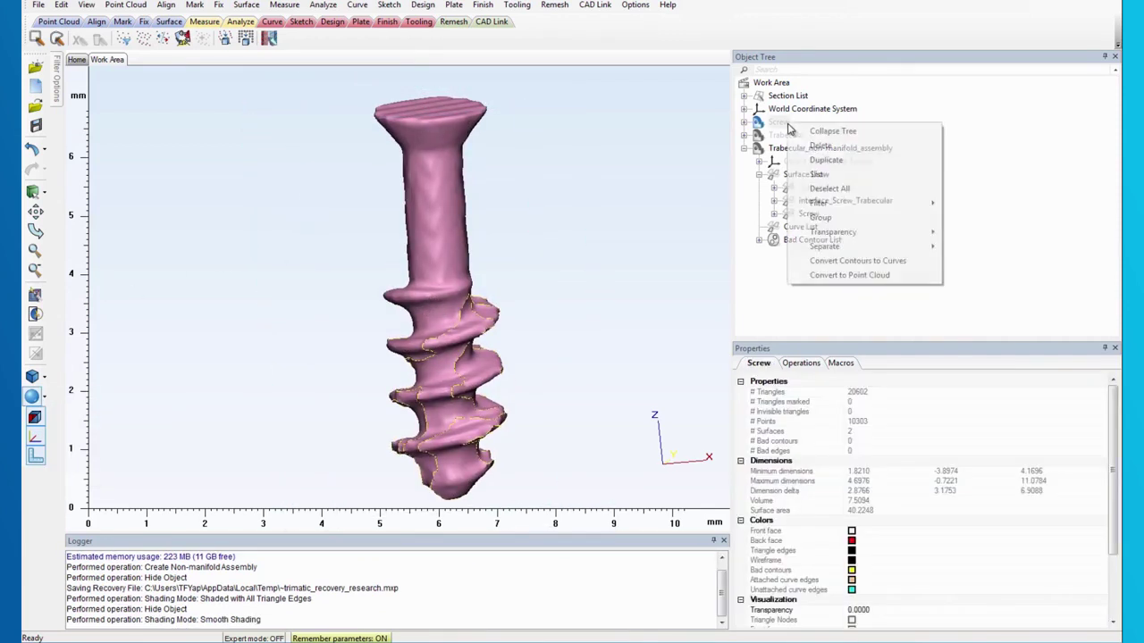
left_click(824, 175)
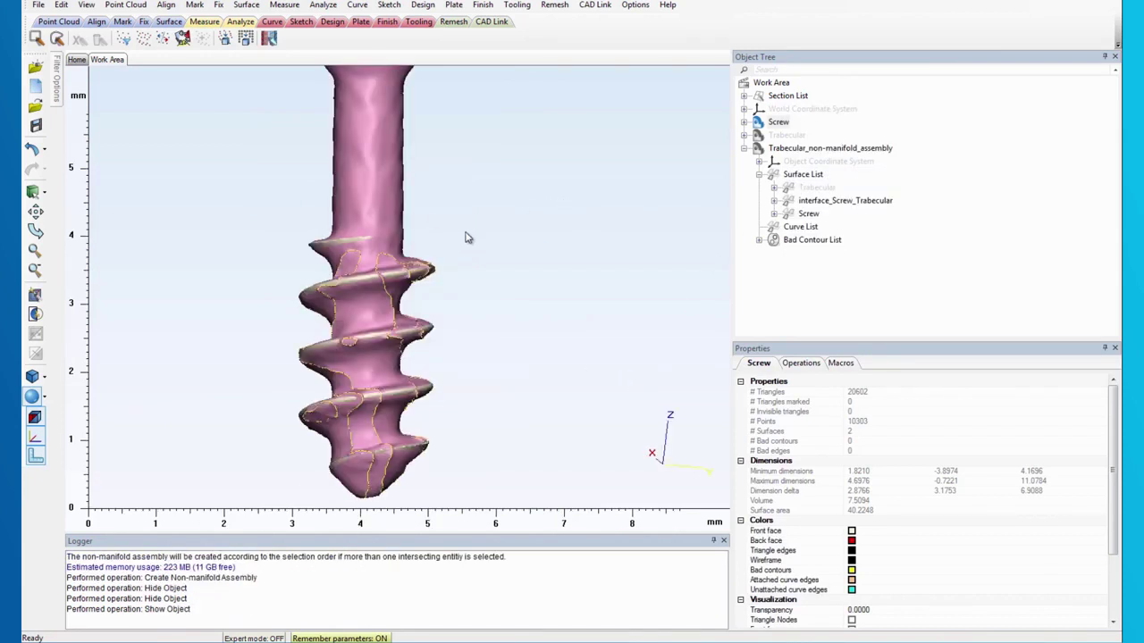
mouse_move(468, 237)
right_mouse_down()
mouse_move(463, 213)
mouse_move(464, 227)
right_mouse_up()
scroll(402, 266, "up", 2)
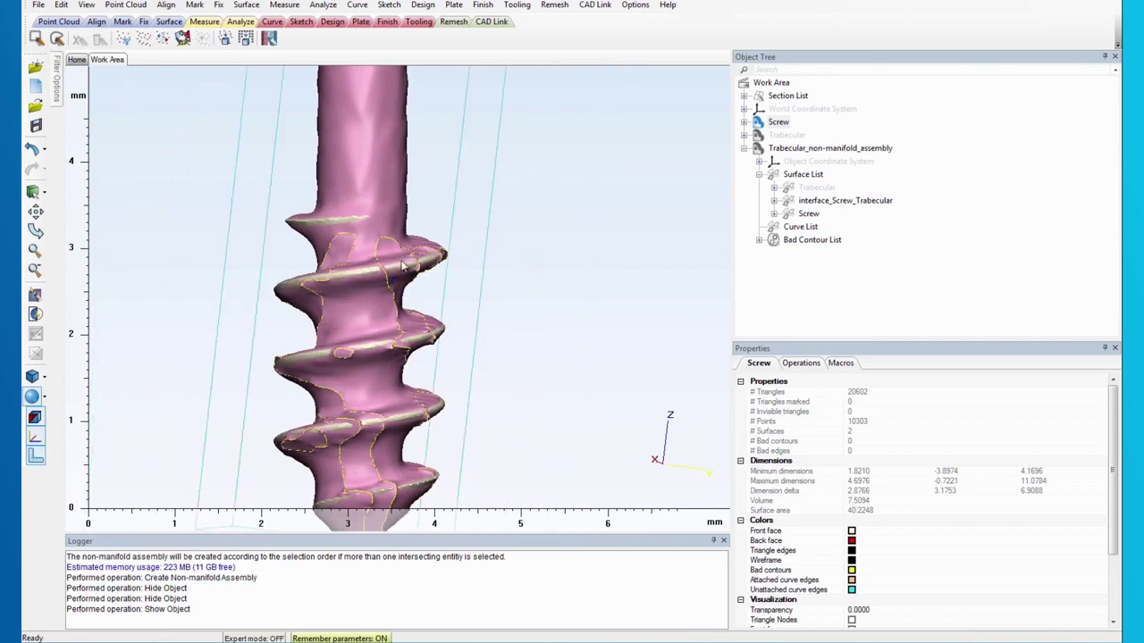
Step: Start Project Mesh and replace the preselected Screw part with the assembly's Screw and interface_Screw_Trabecular surfaces as entities
left_click(219, 11)
left_click(259, 358)
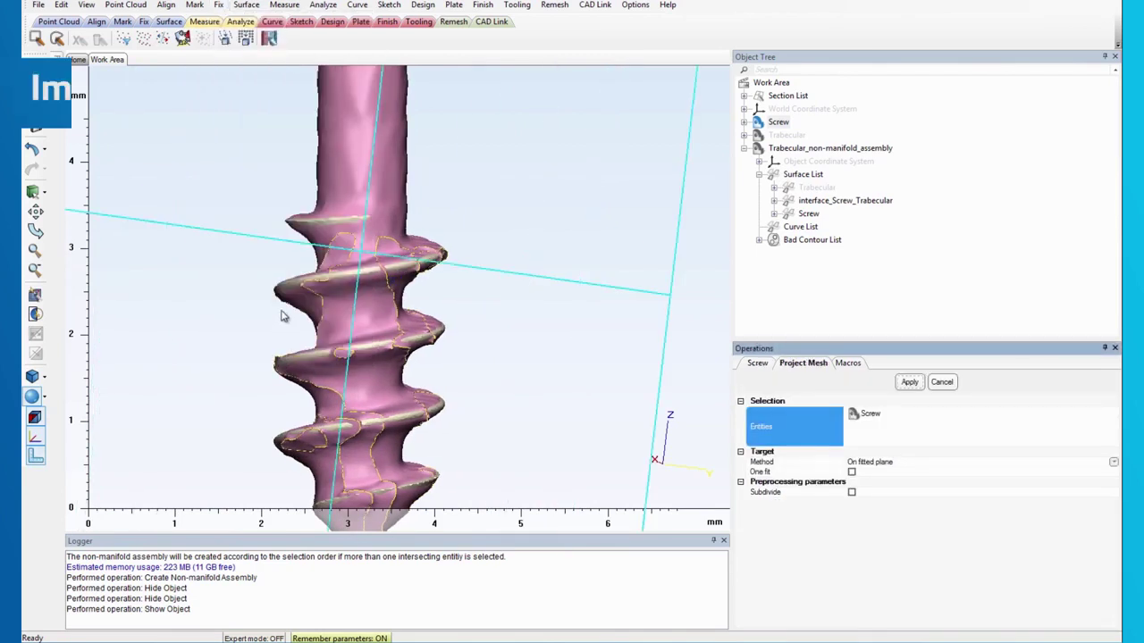
left_click(873, 418)
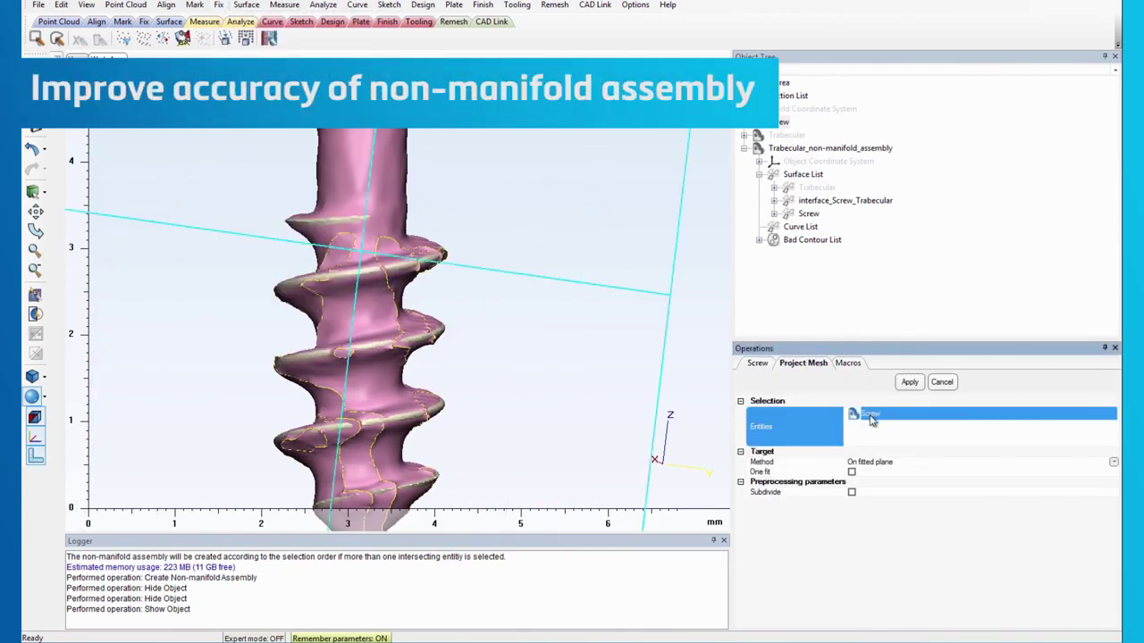
right_click(871, 419)
left_click(901, 426)
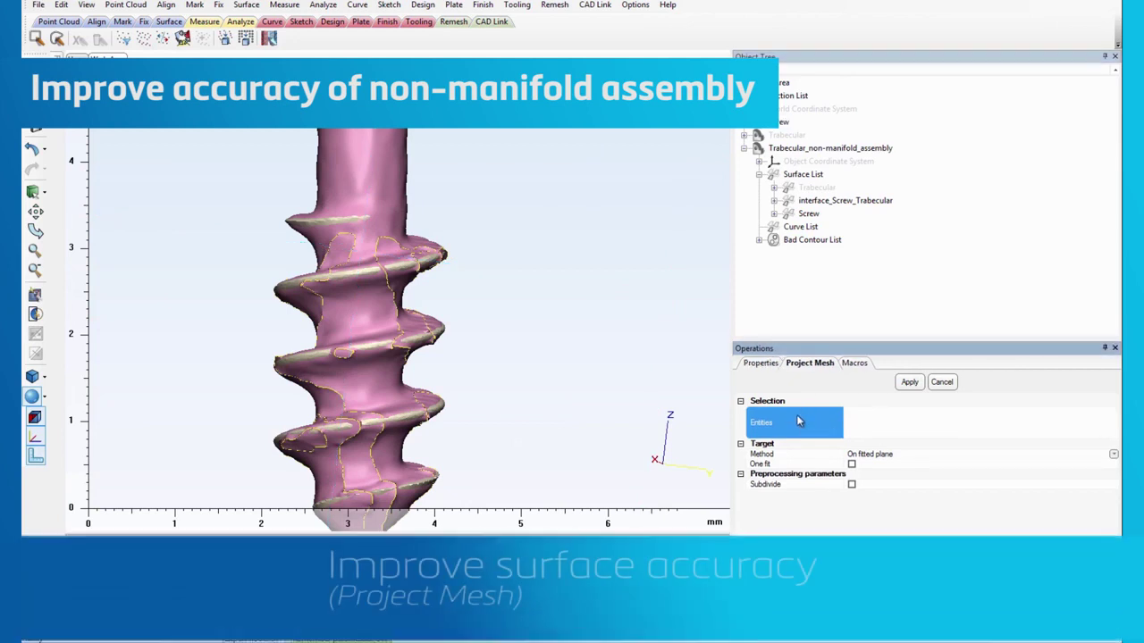
left_click(808, 214)
left_click(811, 202)
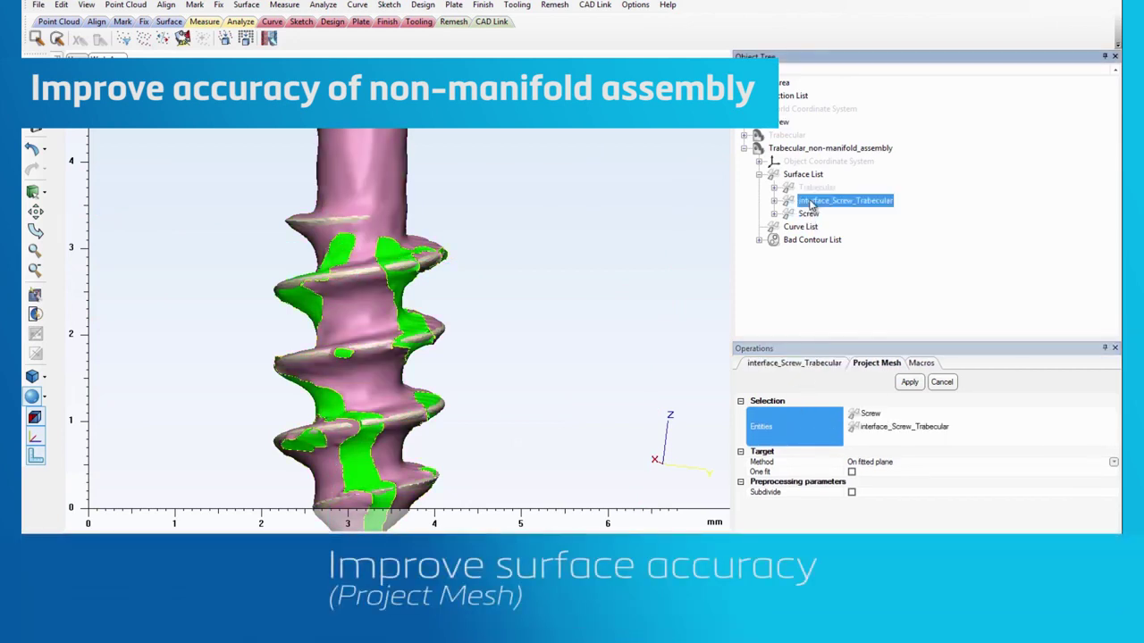
Step: Project the chosen surfaces using the On selection method with the original Screw part as target entity
left_click(751, 462)
left_click(865, 464)
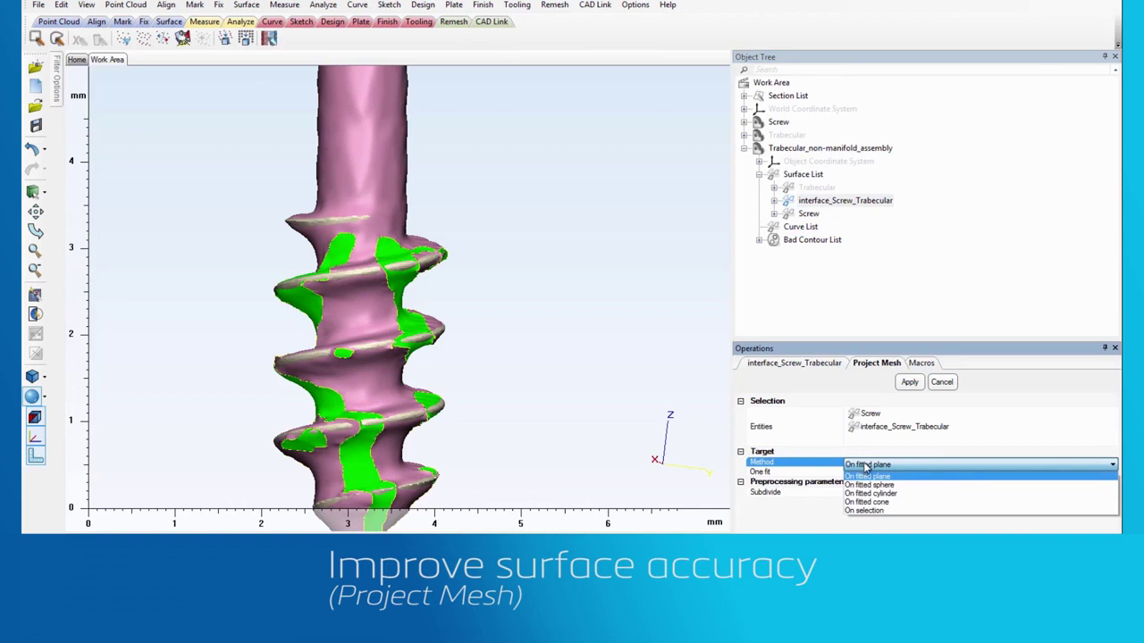
left_click(864, 510)
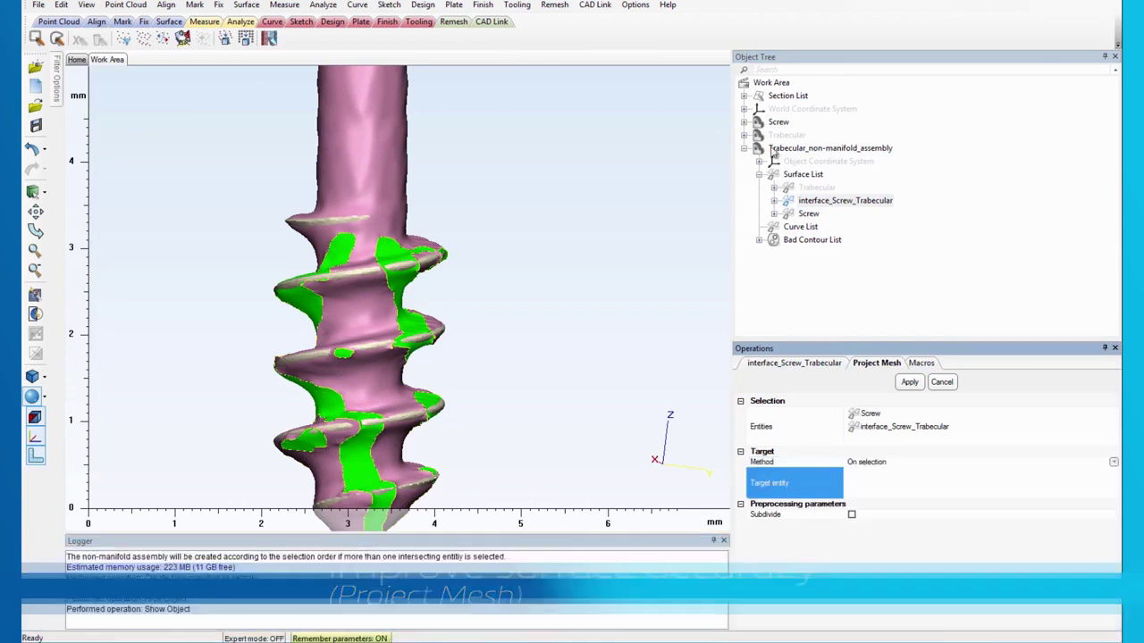
left_click(779, 122)
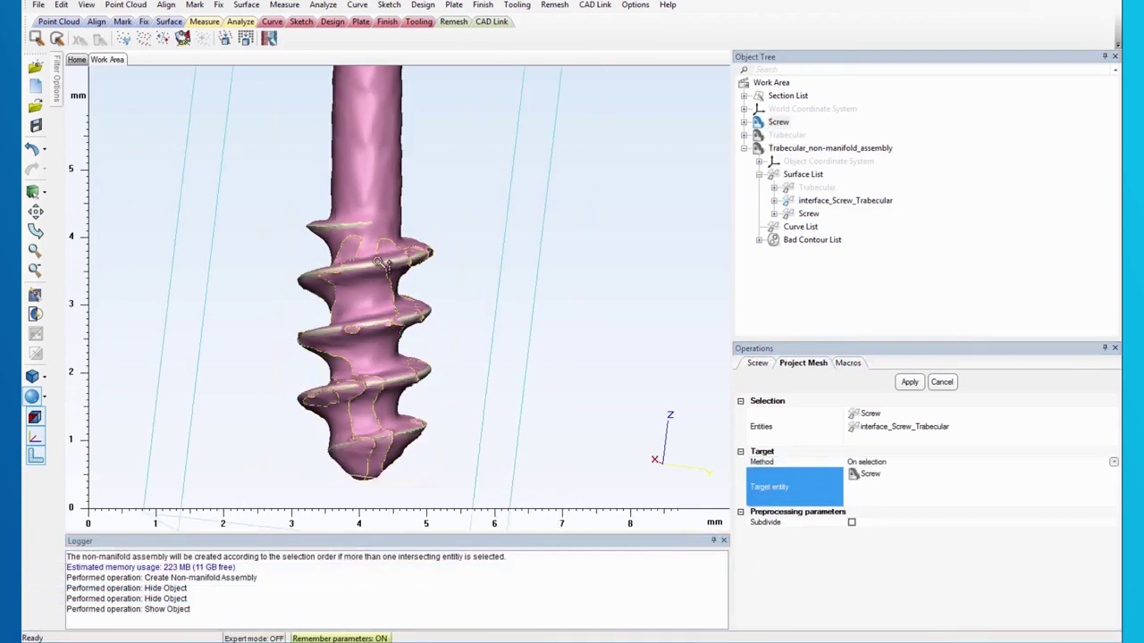
left_click(910, 383)
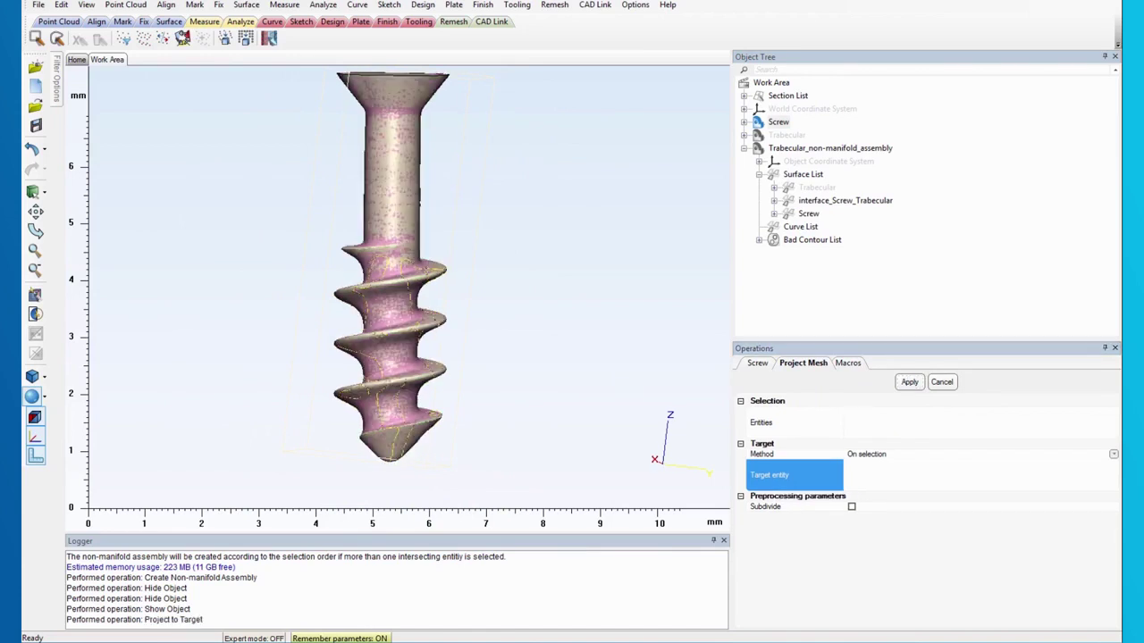
Step: Compare the projected surfaces with the original Screw part, and hide that original part
scroll(346, 306, "up", 4)
mouse_move(601, 290)
right_mouse_down()
mouse_move(634, 292)
mouse_move(637, 318)
mouse_move(608, 278)
mouse_move(583, 283)
right_mouse_up()
scroll(585, 295, "down", 5)
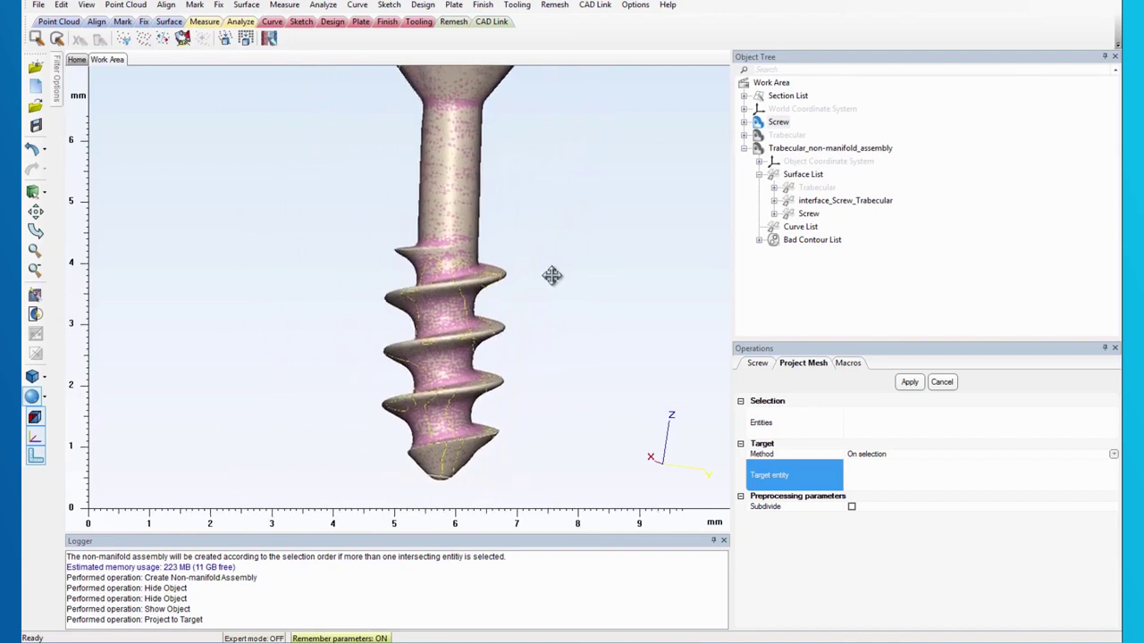
middle_click_drag(527, 256, 494, 271)
right_click_drag(649, 270, 650, 265)
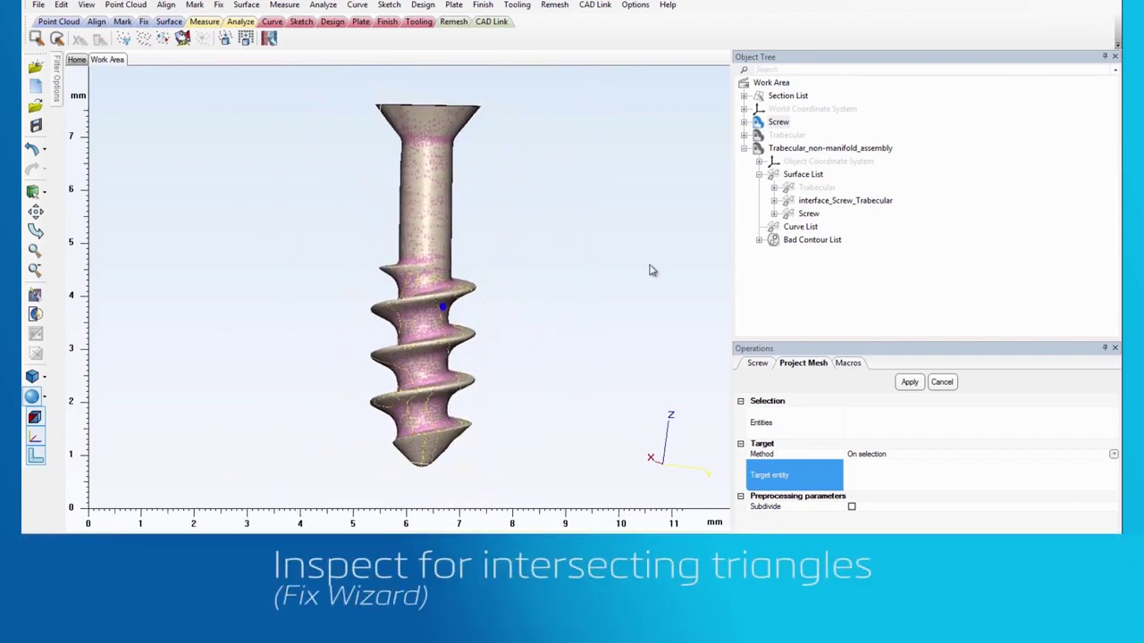
right_click(784, 126)
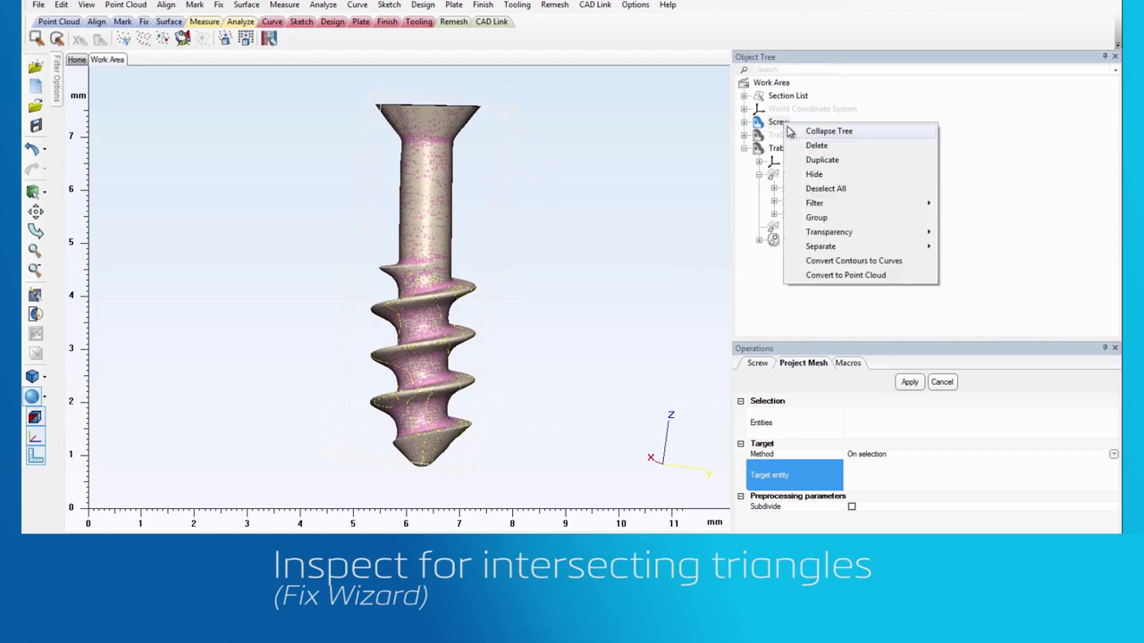
left_click(814, 174)
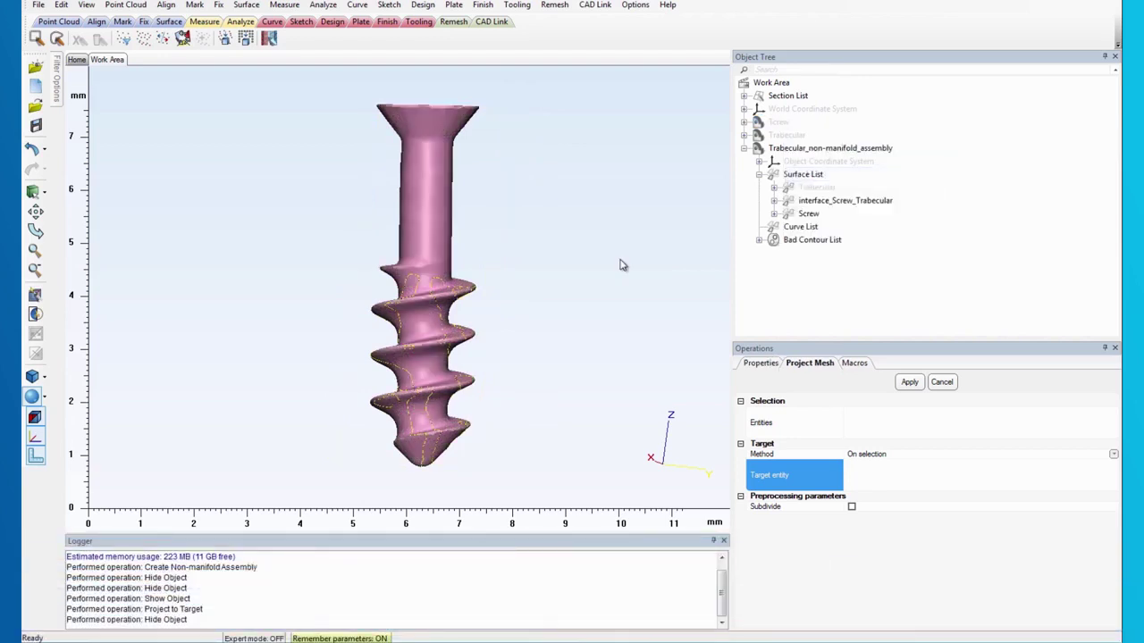
right_click_drag(673, 257, 677, 255)
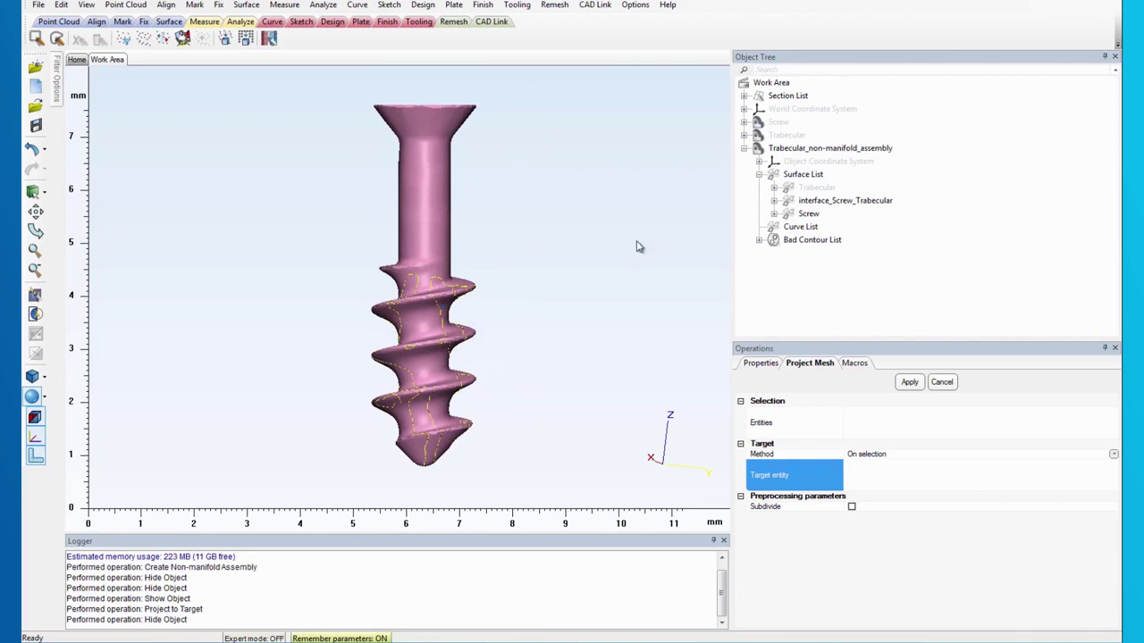
Step: Check the Trabecular_non-manifold_assembly with the Fix Wizard diagnostics for intersecting triangles only, and close the wizard
middle_click_drag(638, 243, 631, 241)
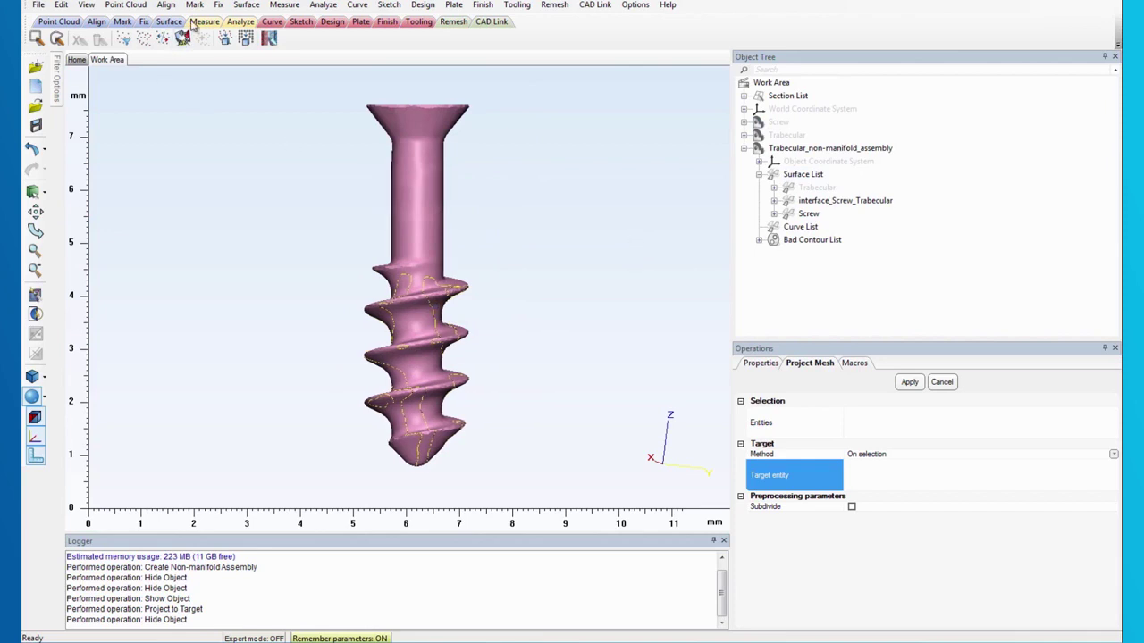
left_click(218, 6)
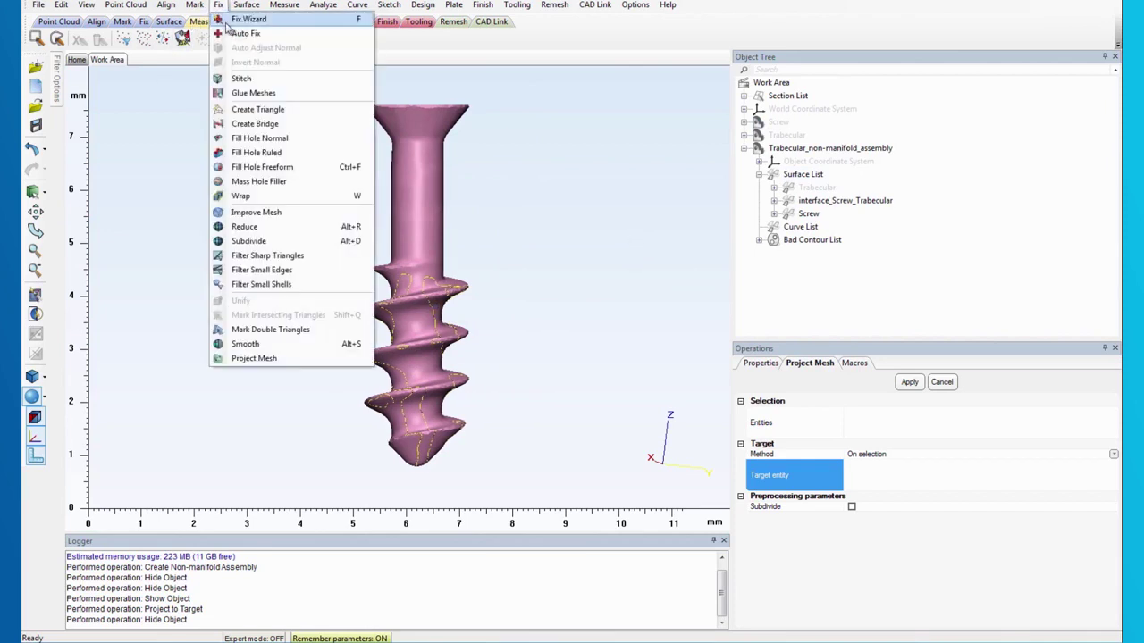
left_click(226, 18)
left_click_drag(566, 161, 474, 161)
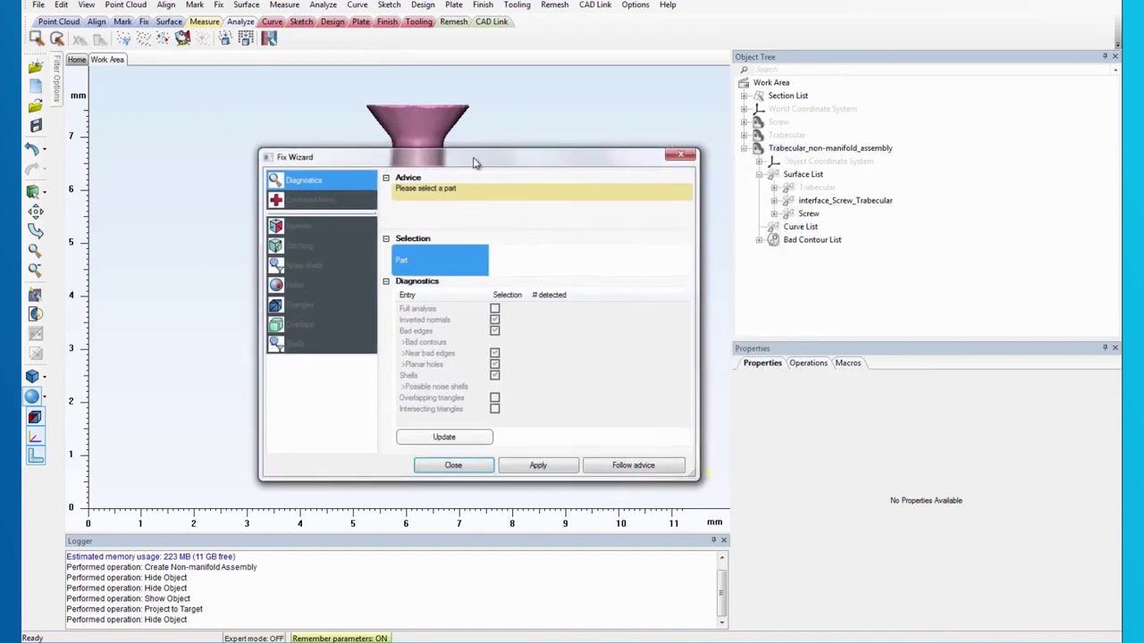
left_click(806, 150)
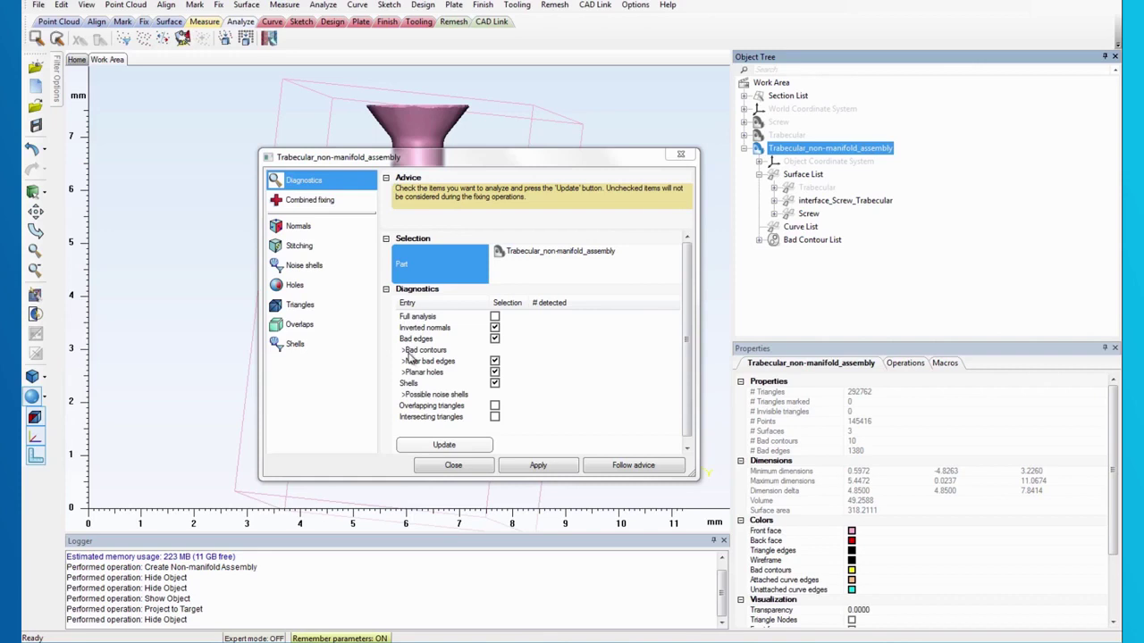
left_click(495, 318)
left_click(495, 318)
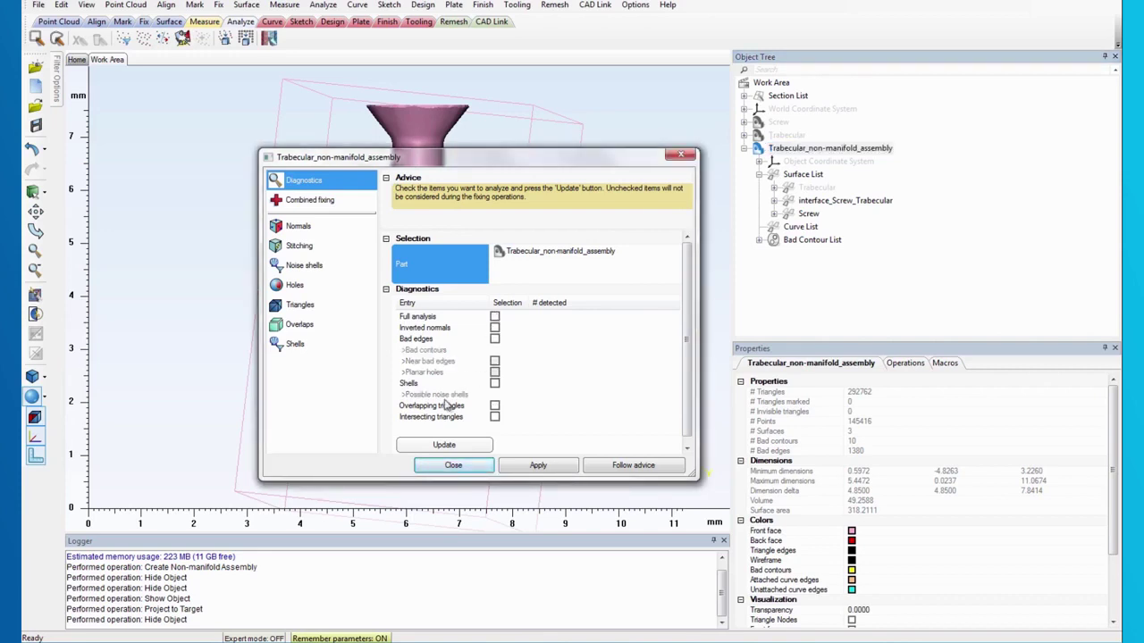
left_click(495, 416)
left_click(466, 445)
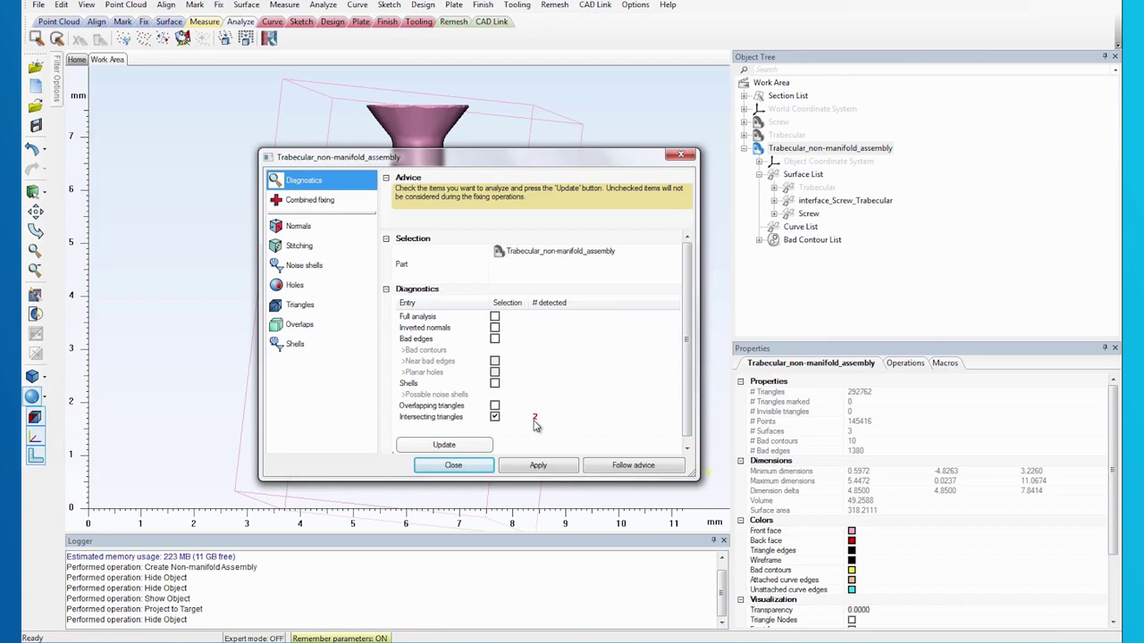
left_click(455, 465)
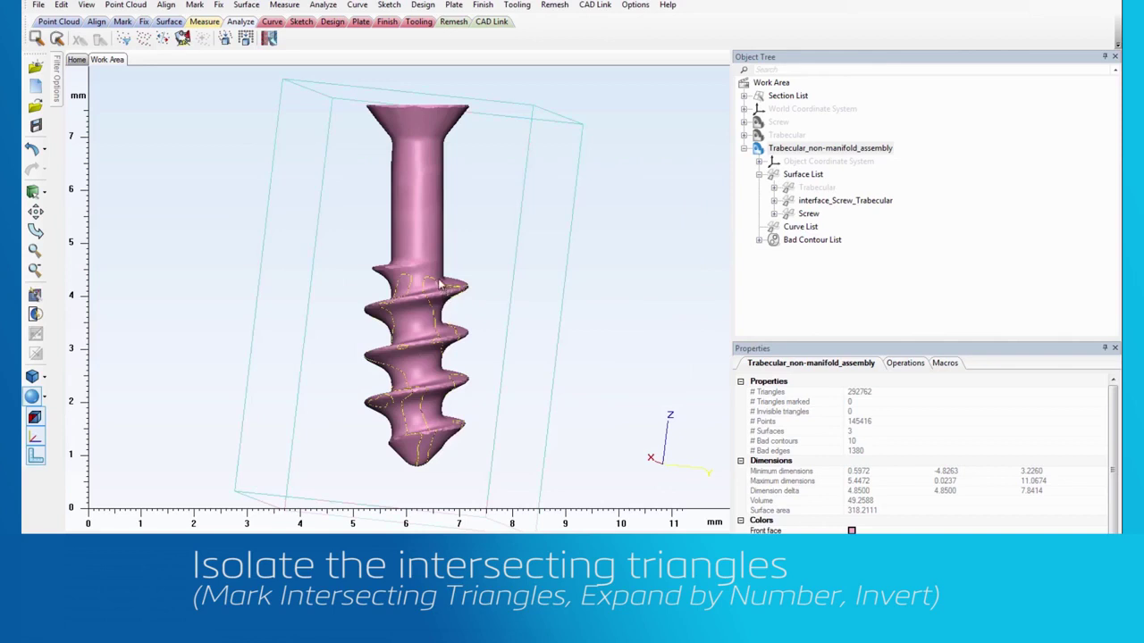
Step: Show the hidden Trabecular surface of the Trabecular_non-manifold_assembly
middle_click_drag(439, 280, 429, 279)
scroll(423, 275, "down", 1)
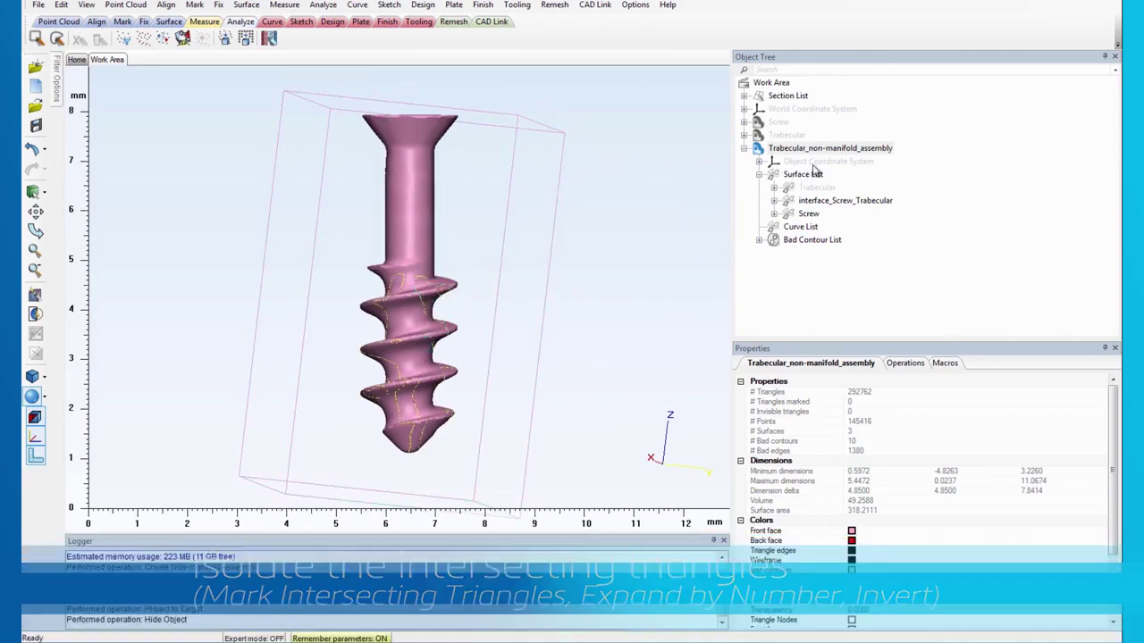
right_click(814, 191)
left_click(842, 237)
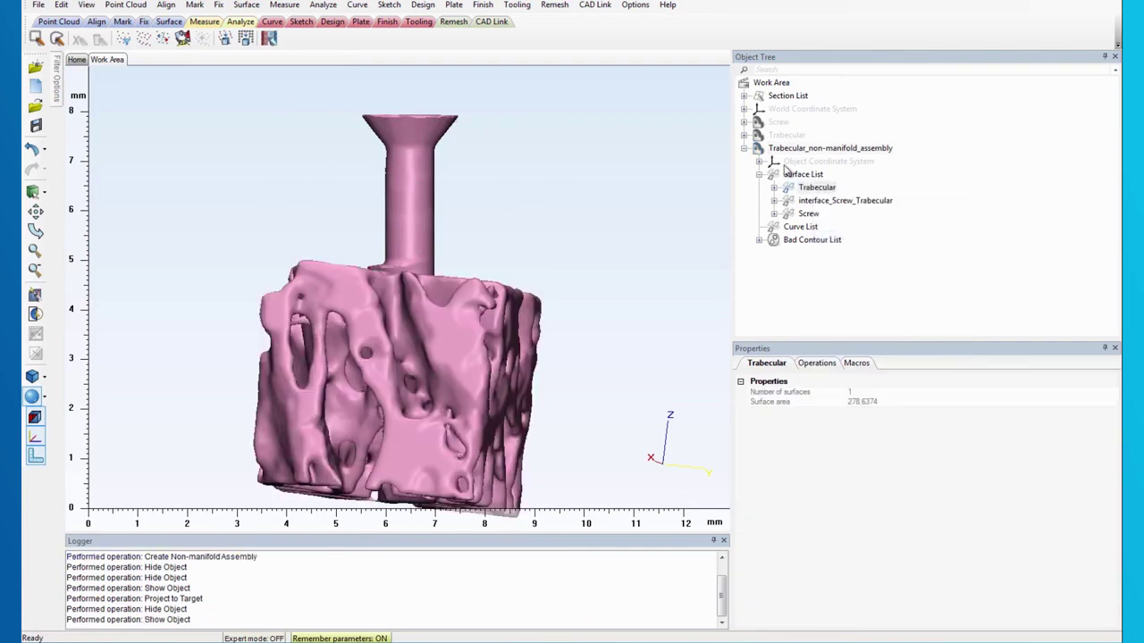
Step: Mark the intersecting triangles of the Trabecular_non-manifold_assembly and locate them near the screw's entry into the bone
middle_click_drag(498, 286, 488, 283)
right_click_drag(678, 306, 677, 294)
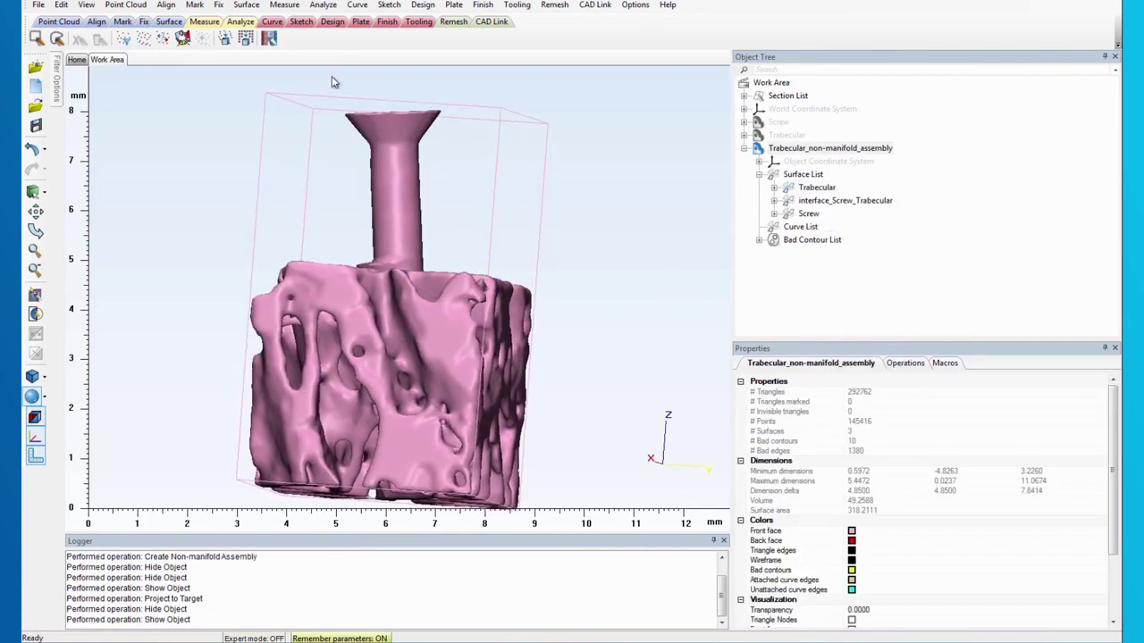
left_click(220, 6)
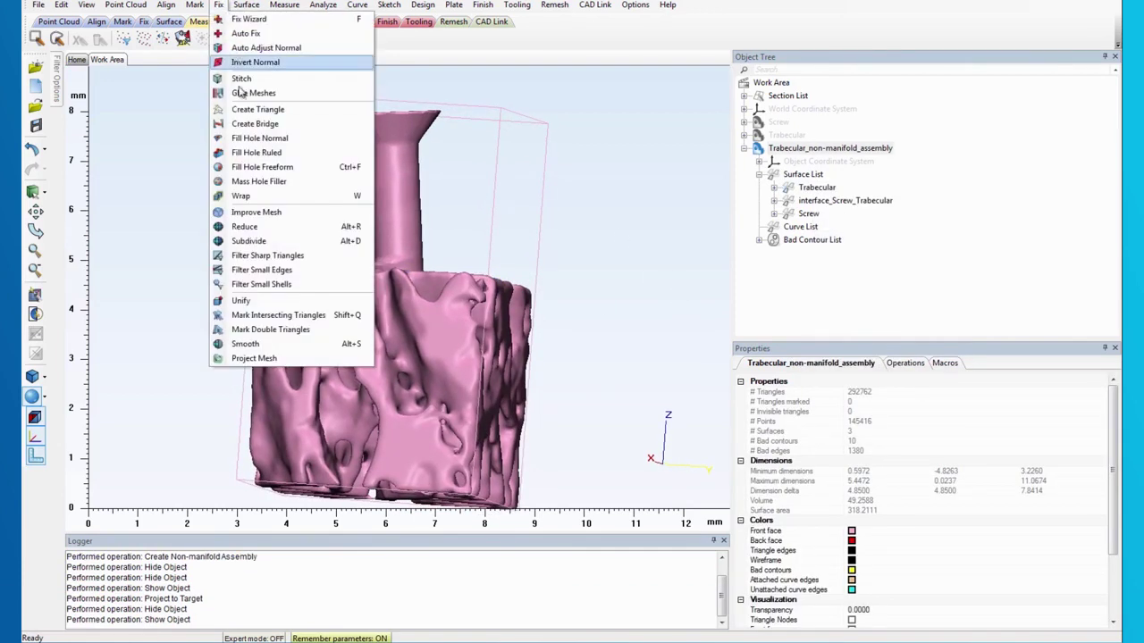
left_click(272, 318)
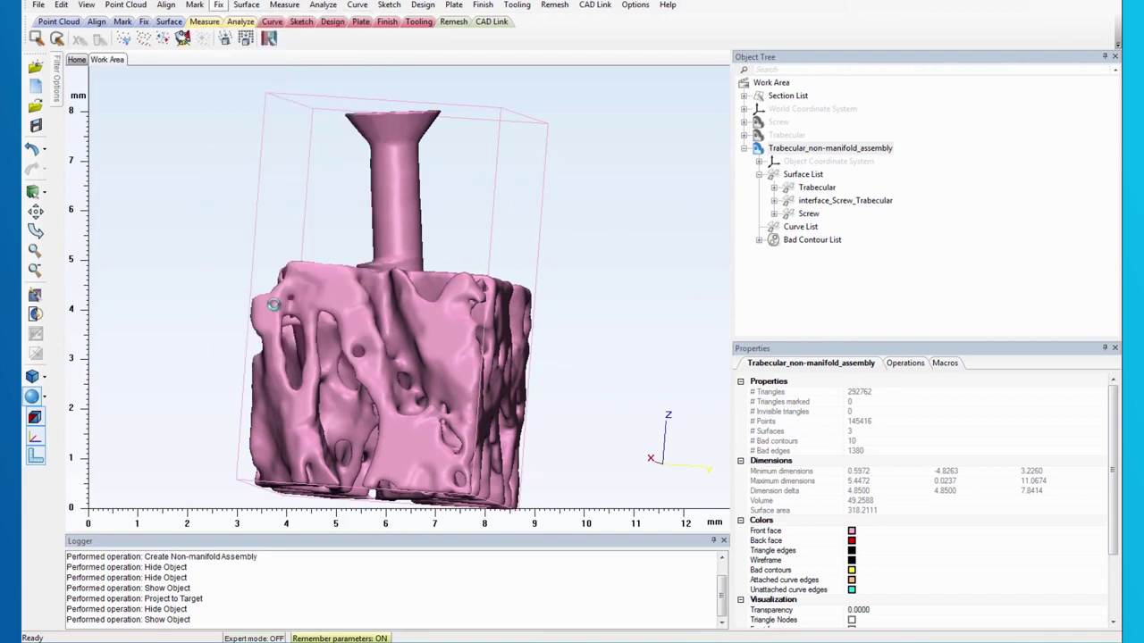
right_click_drag(318, 302, 326, 309)
scroll(432, 227, "up", 1)
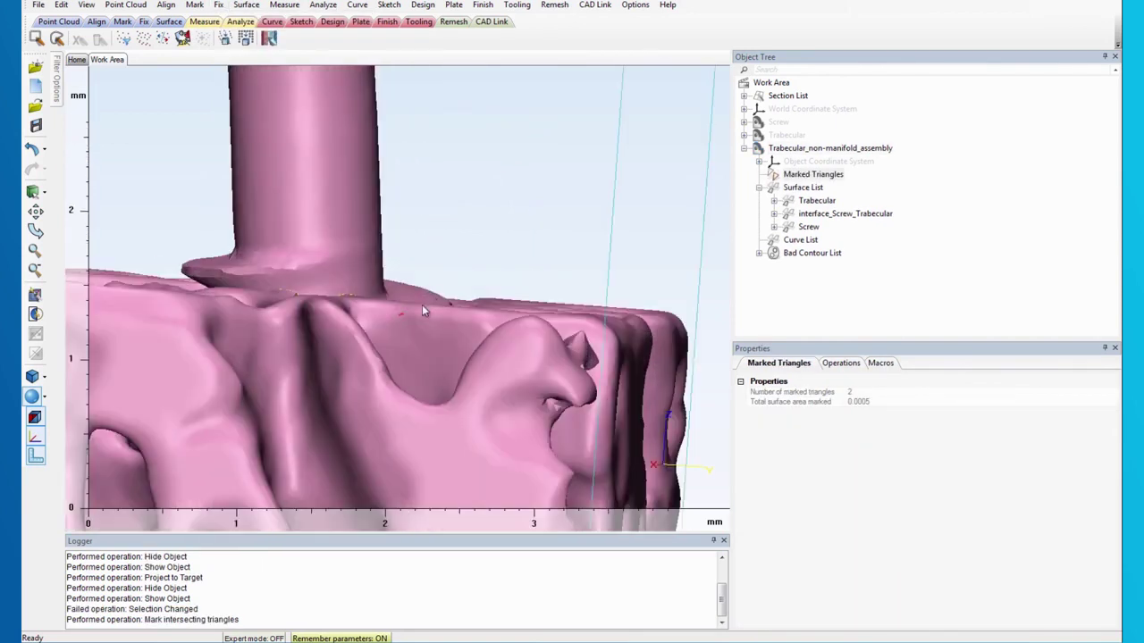
scroll(412, 295, "down", 3)
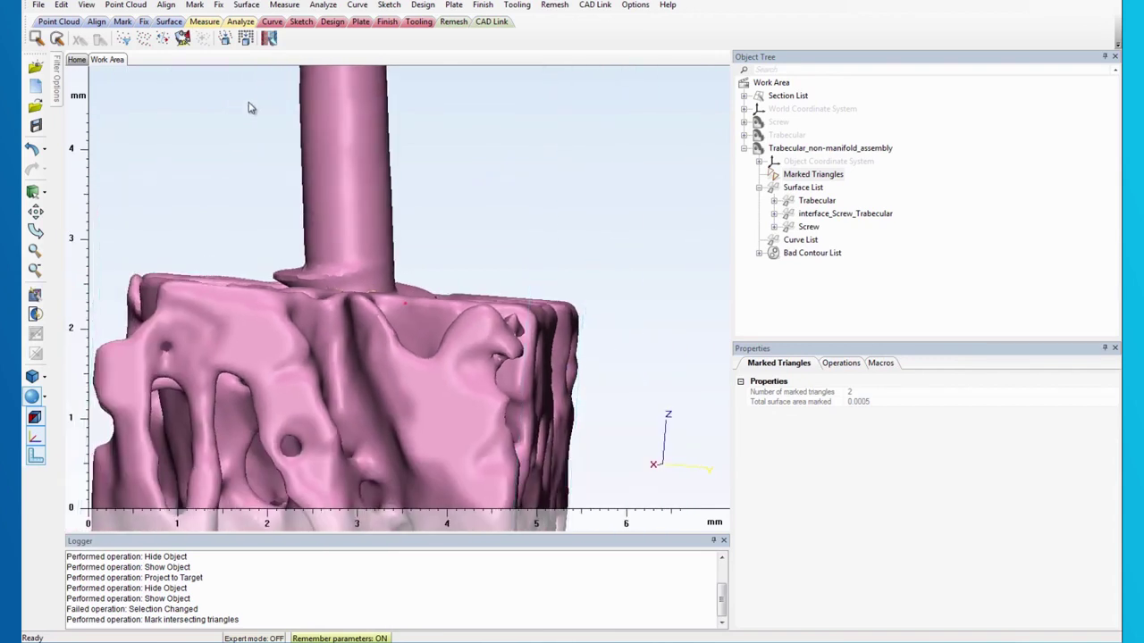
Step: Expand the marked triangles with Expand by Number, using 3 iterations
left_click(195, 5)
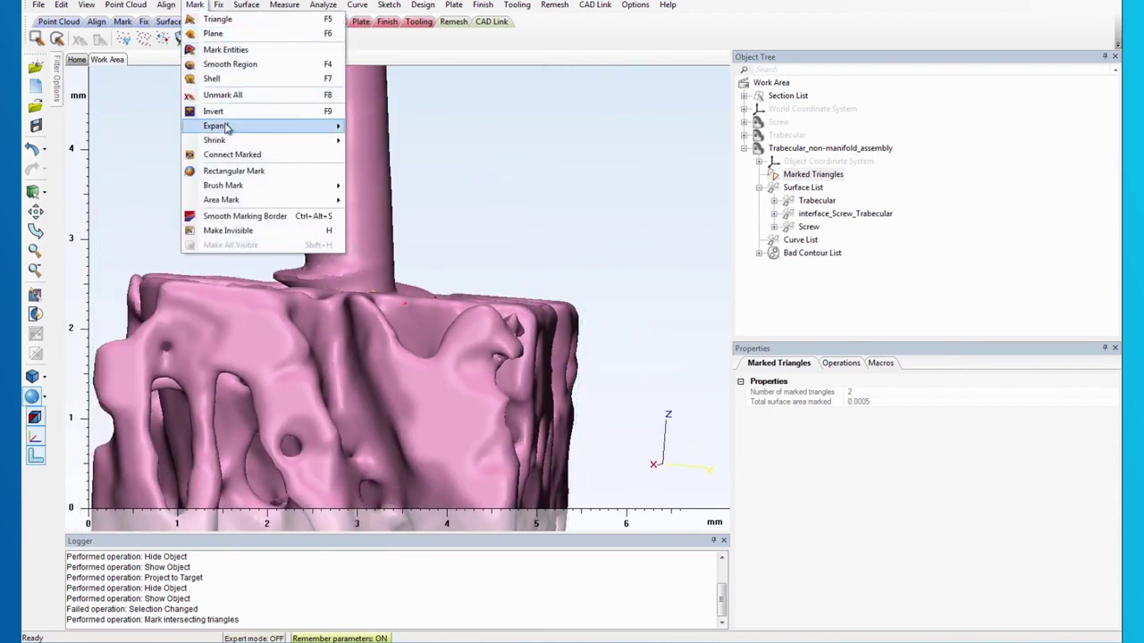
mouse_move(274, 130)
left_click(416, 141)
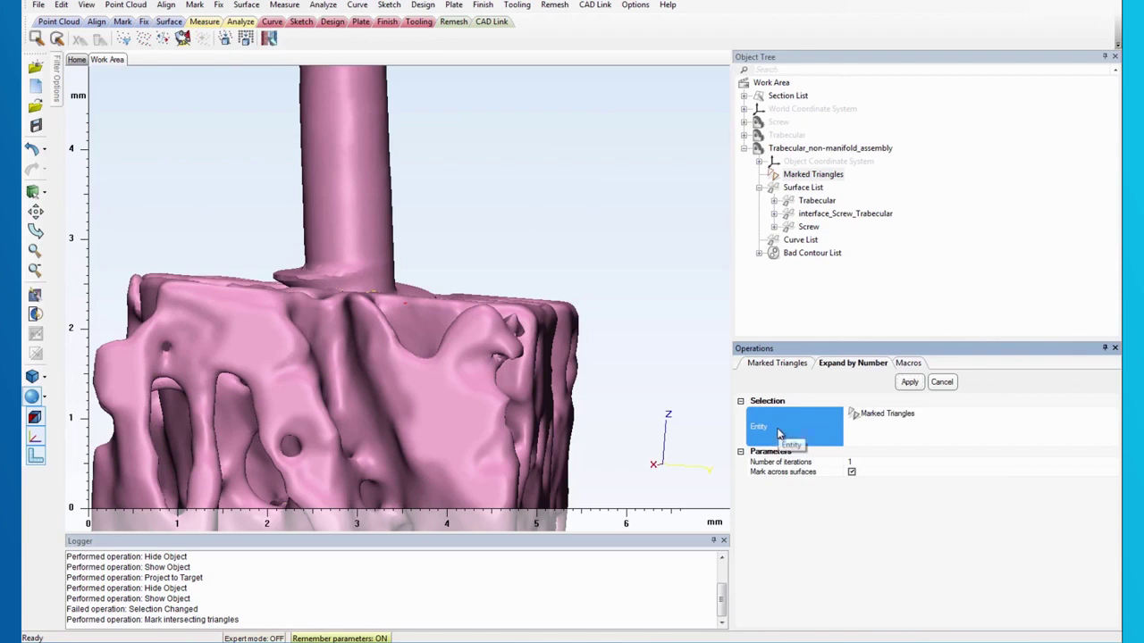
left_click(875, 420)
left_click(796, 463)
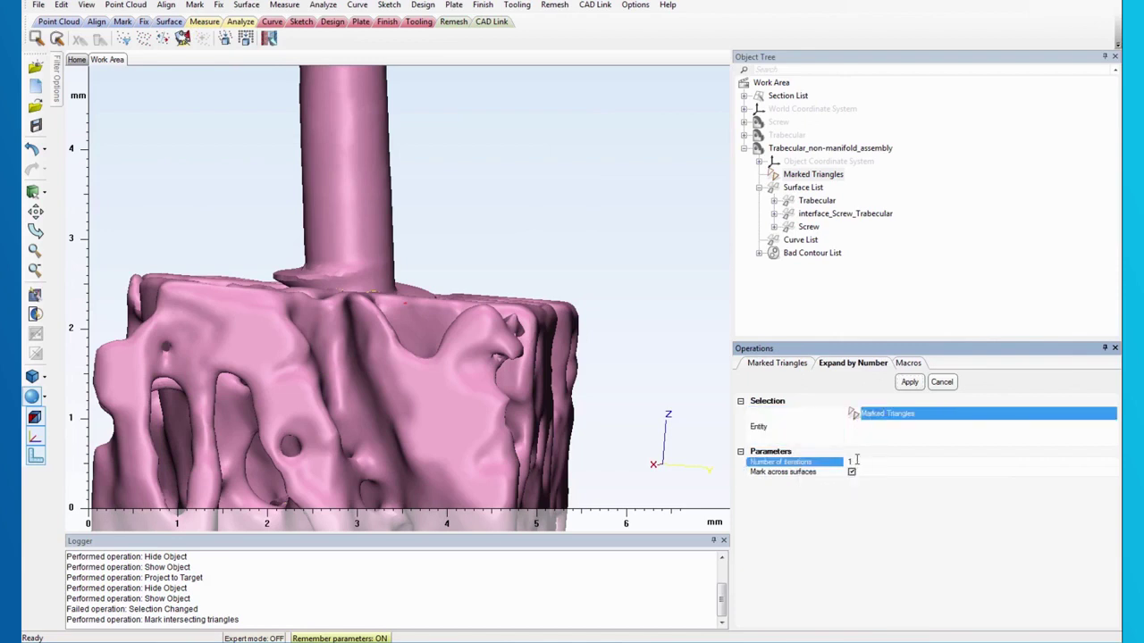
scroll(552, 399, "down", 2)
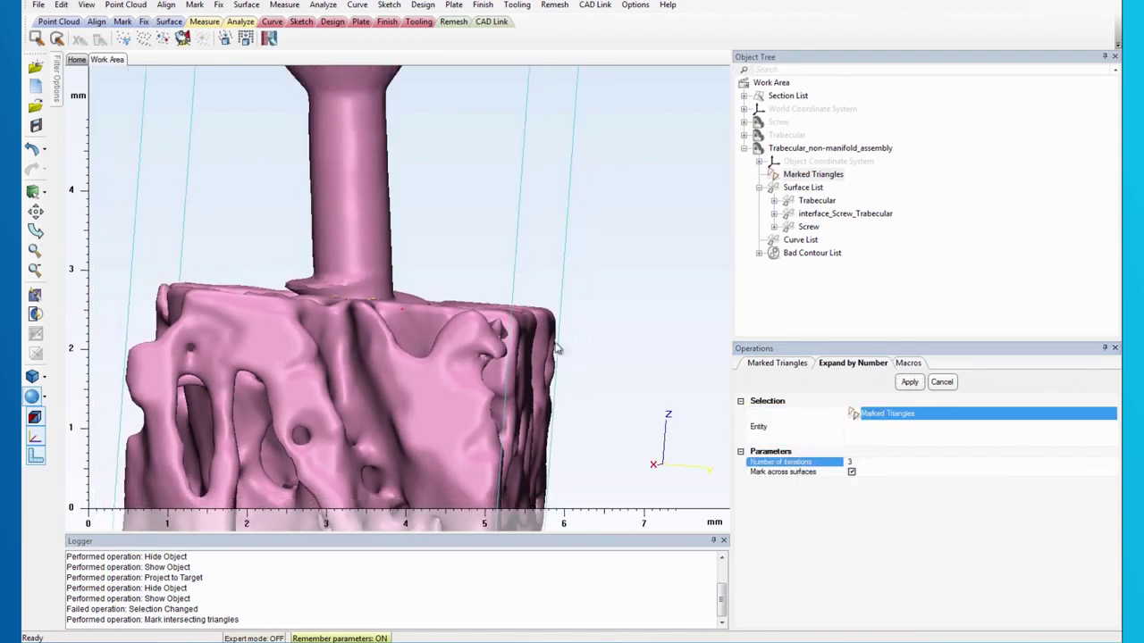
left_click(901, 379)
scroll(399, 329, "up", 4)
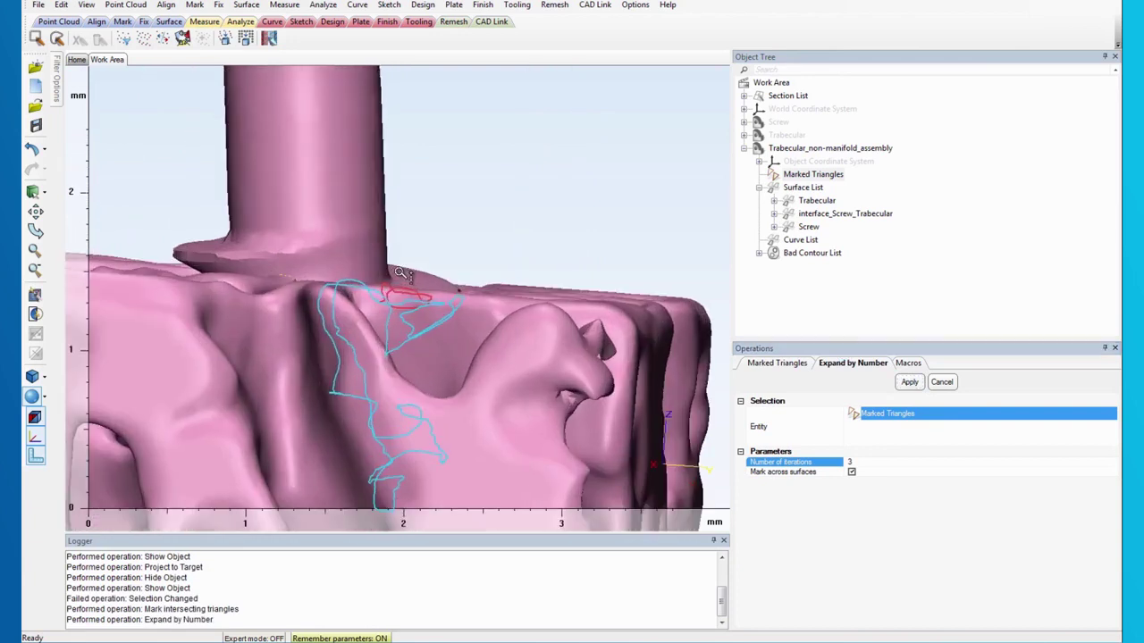
right_click_drag(576, 165, 580, 191)
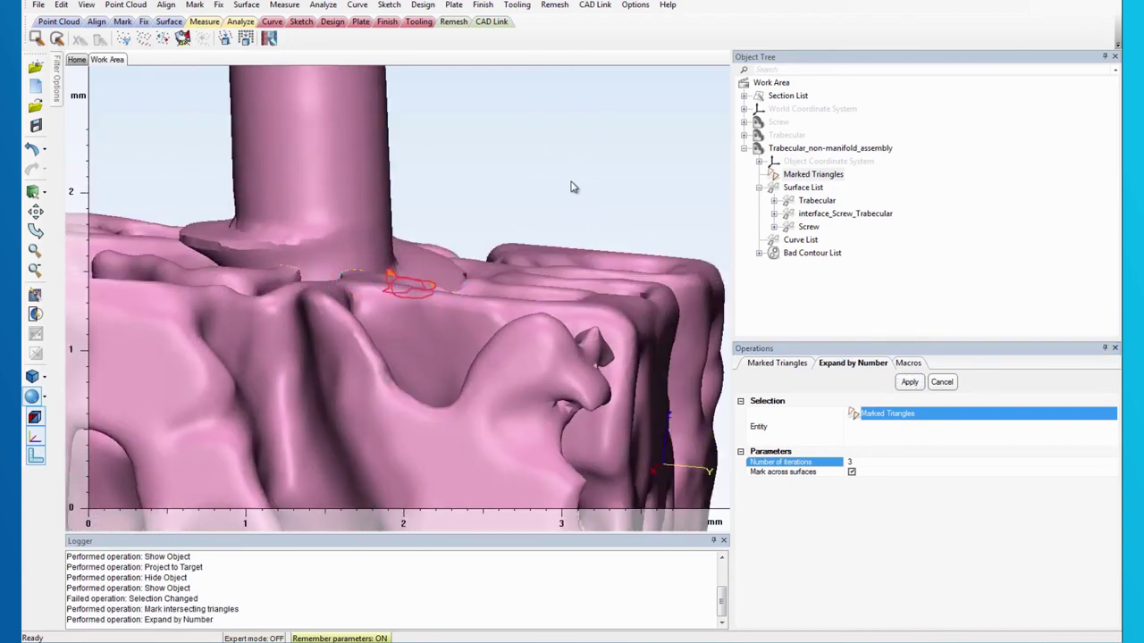
Step: Invert the marking and make the marked triangles invisible to isolate the region around the intersecting triangles
left_click(194, 6)
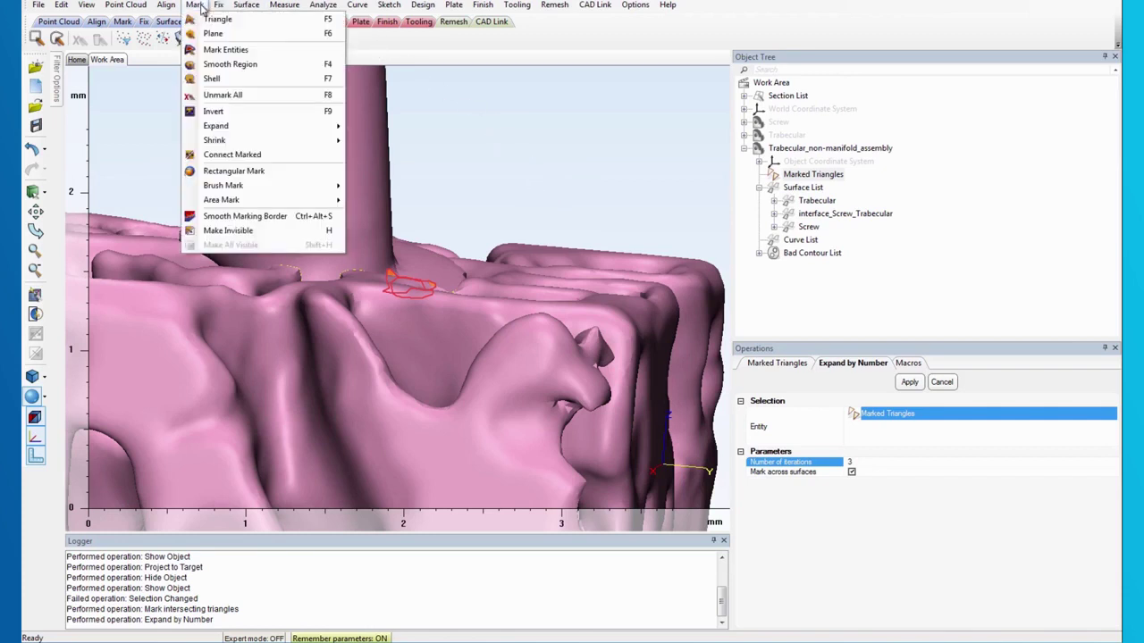
left_click(214, 112)
left_click(194, 5)
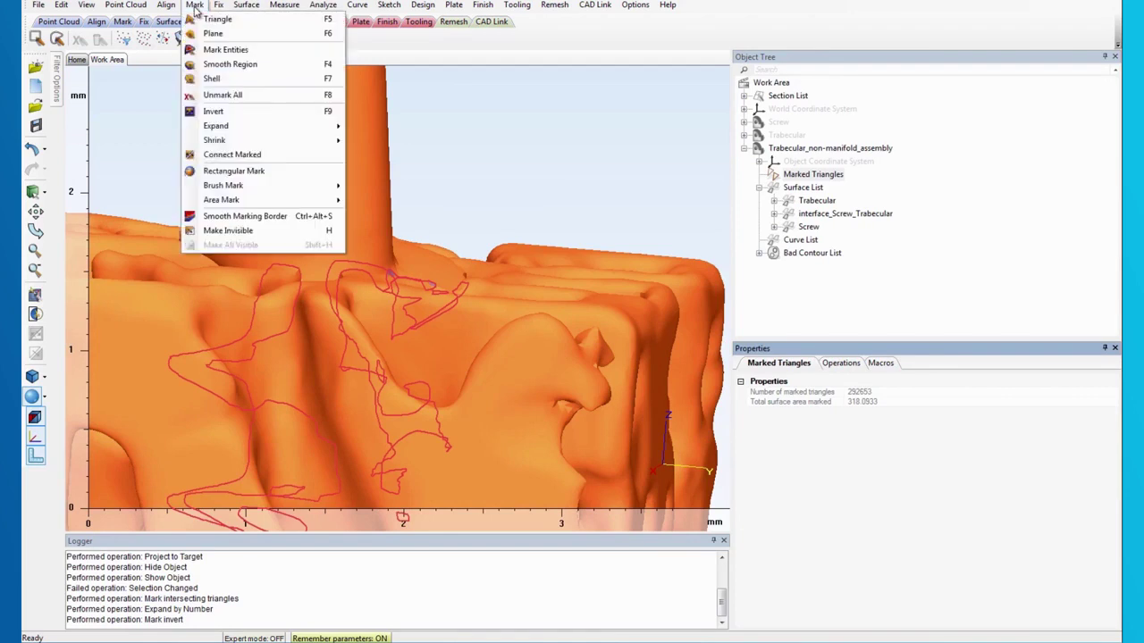
left_click(228, 230)
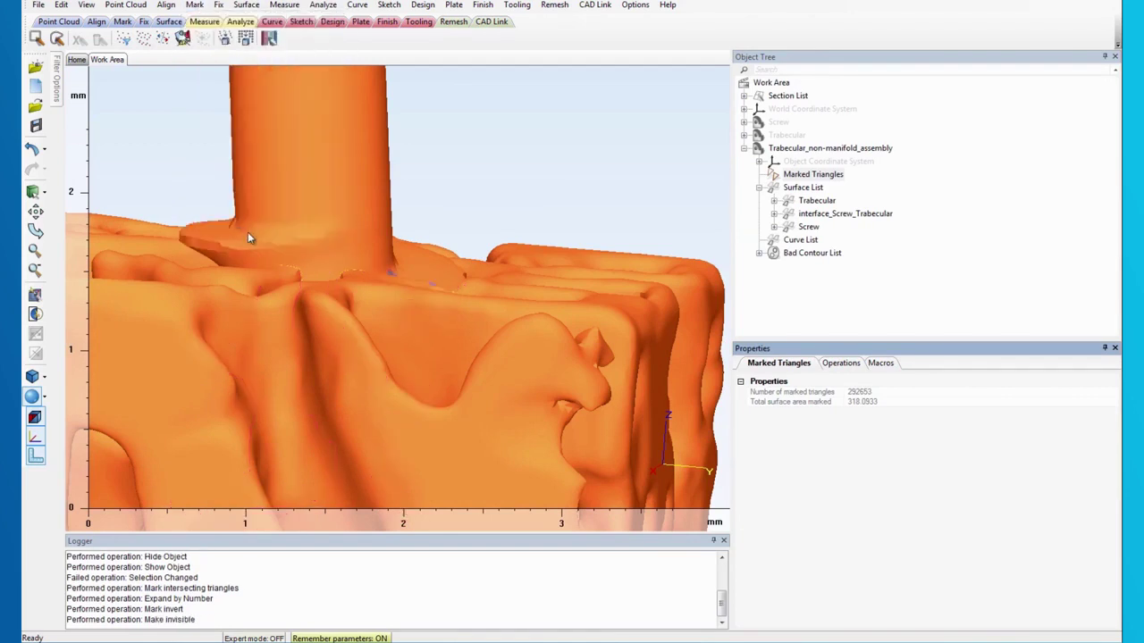
middle_click_drag(456, 232, 380, 242)
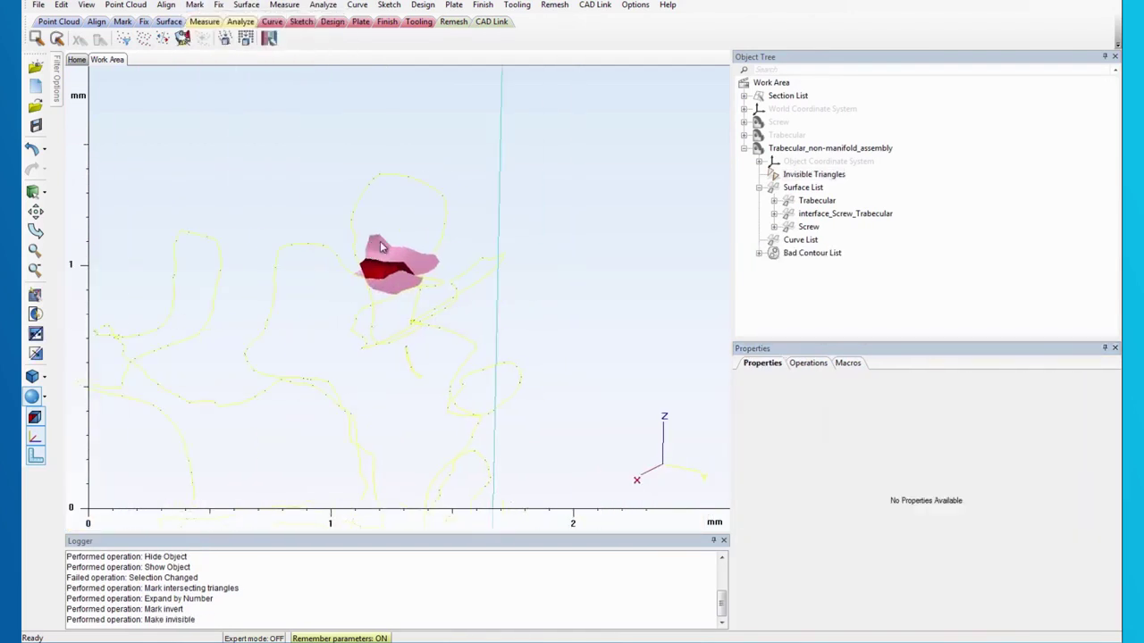
scroll(381, 244, "up", 2)
mouse_move(402, 259)
right_mouse_down()
mouse_move(322, 271)
mouse_move(413, 262)
mouse_move(347, 283)
mouse_move(347, 233)
mouse_move(334, 306)
mouse_move(367, 268)
mouse_move(393, 259)
right_mouse_up()
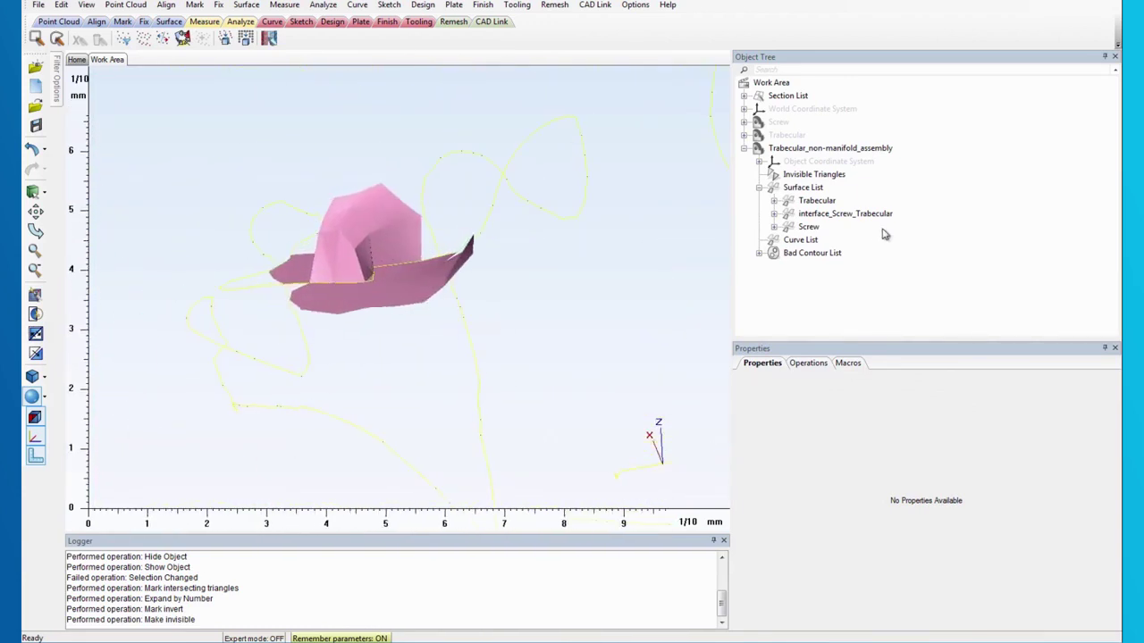
Step: Mark the assembly's intersecting triangles again within the isolated patch
left_click(821, 150)
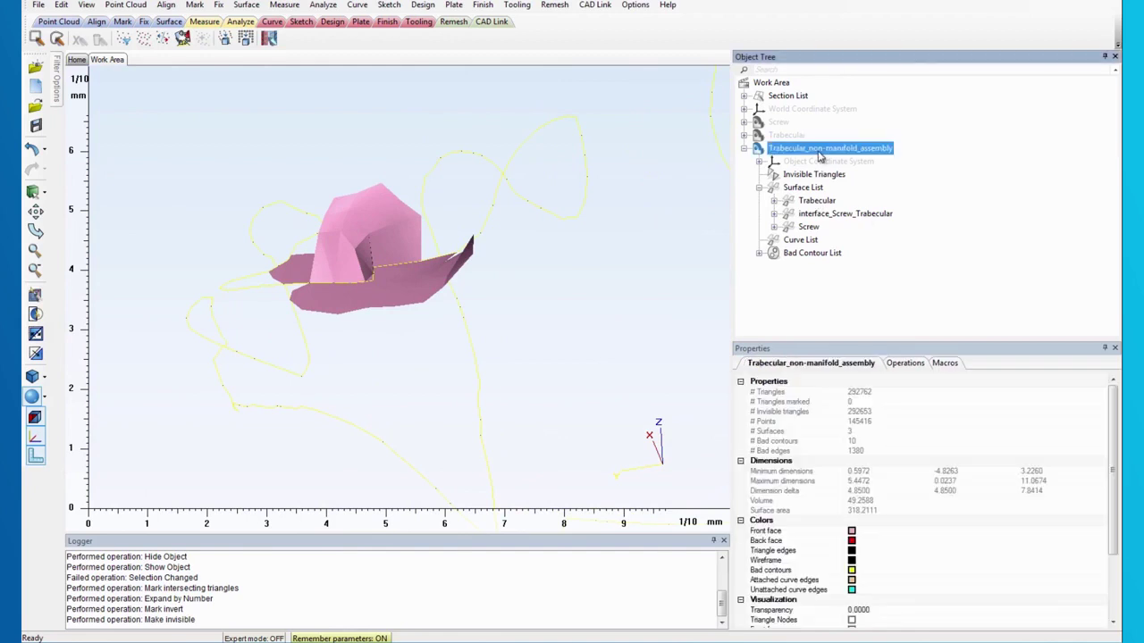
left_click(220, 6)
left_click(295, 315)
scroll(368, 264, "up", 6)
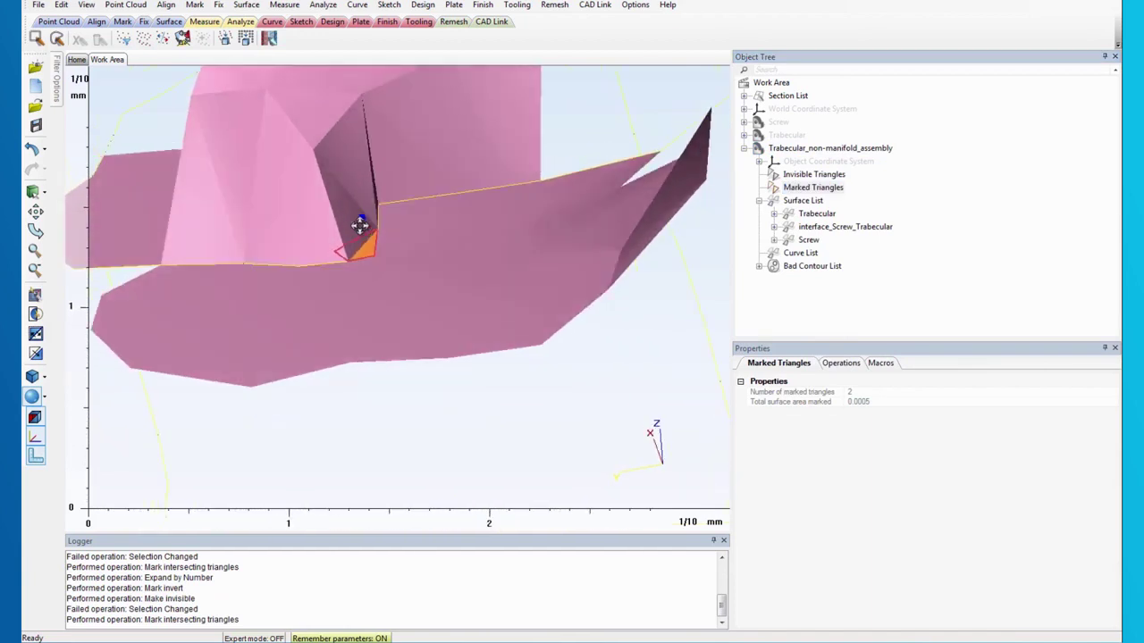
right_click_drag(359, 226, 358, 224)
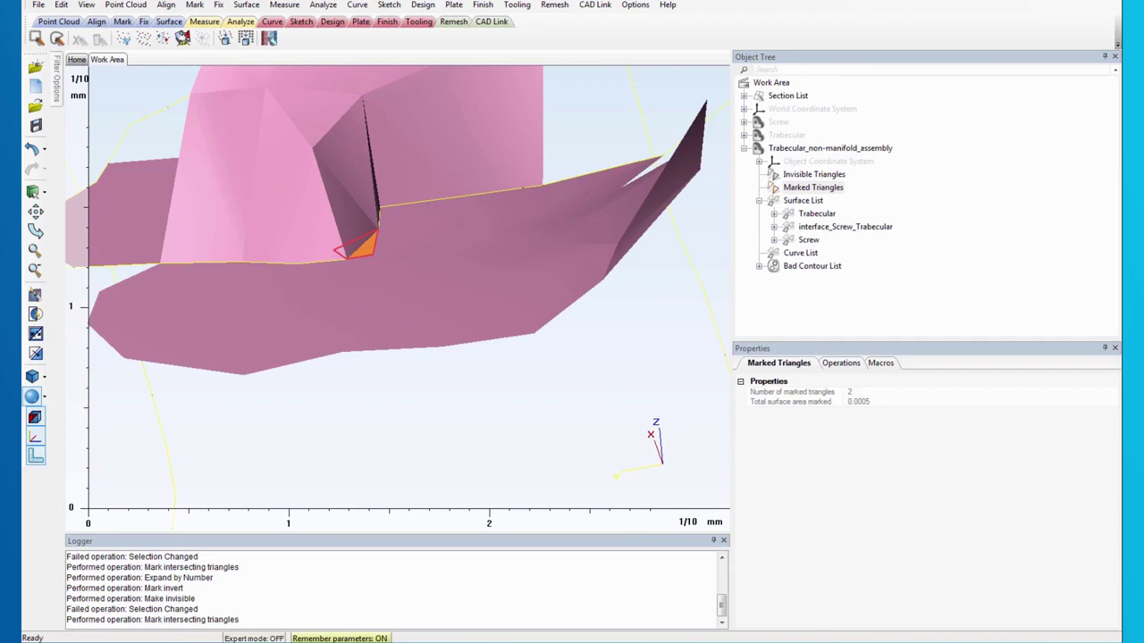
Step: Switch the shading to Filled with Triangle Edges and examine the marked triangles from the back side
left_click(45, 397)
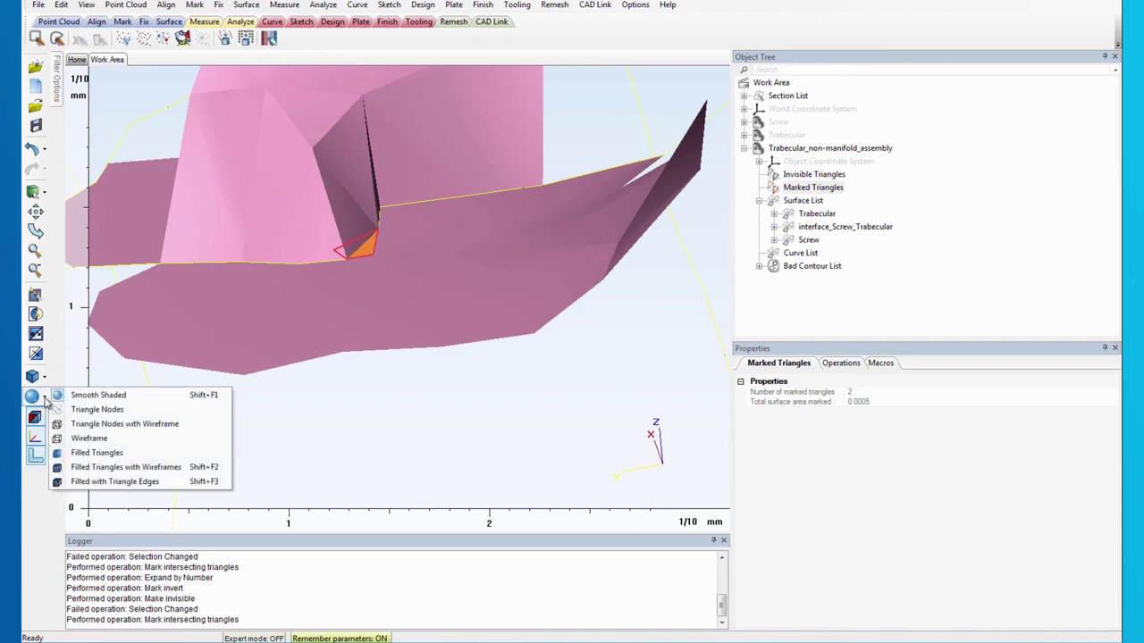
left_click(100, 482)
mouse_move(331, 317)
middle_mouse_down()
mouse_move(348, 243)
mouse_move(324, 161)
mouse_move(361, 238)
mouse_move(345, 180)
mouse_move(396, 334)
mouse_move(399, 308)
middle_mouse_up()
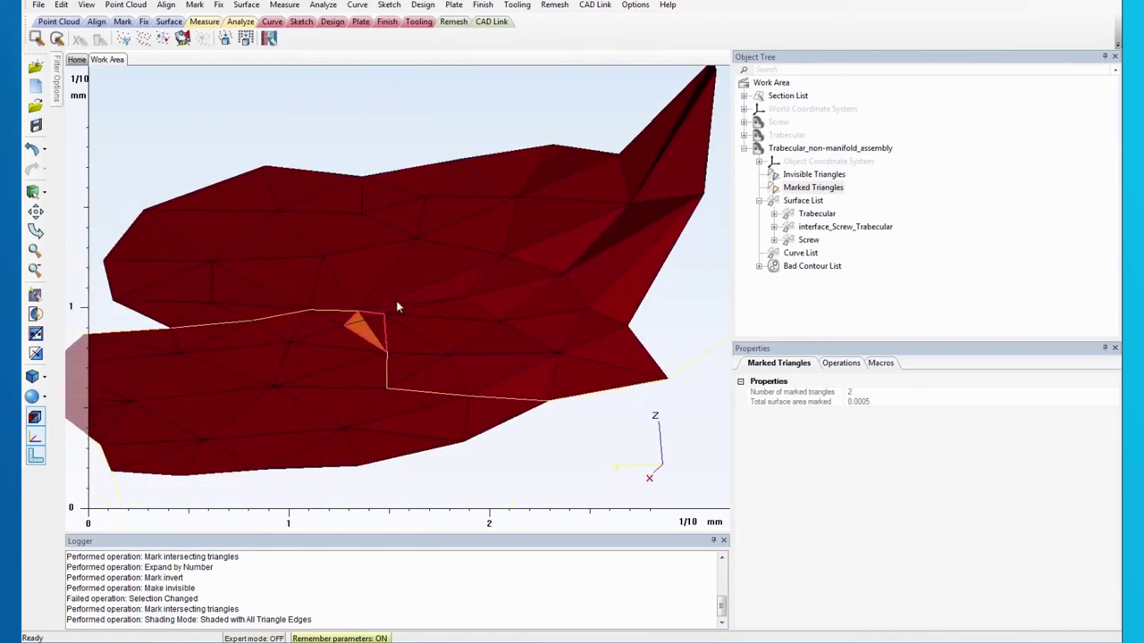
Step: Delete the two marked intersecting triangles with the Delete Triangle tool and examine the resulting gap
left_click(565, 9)
mouse_move(626, 183)
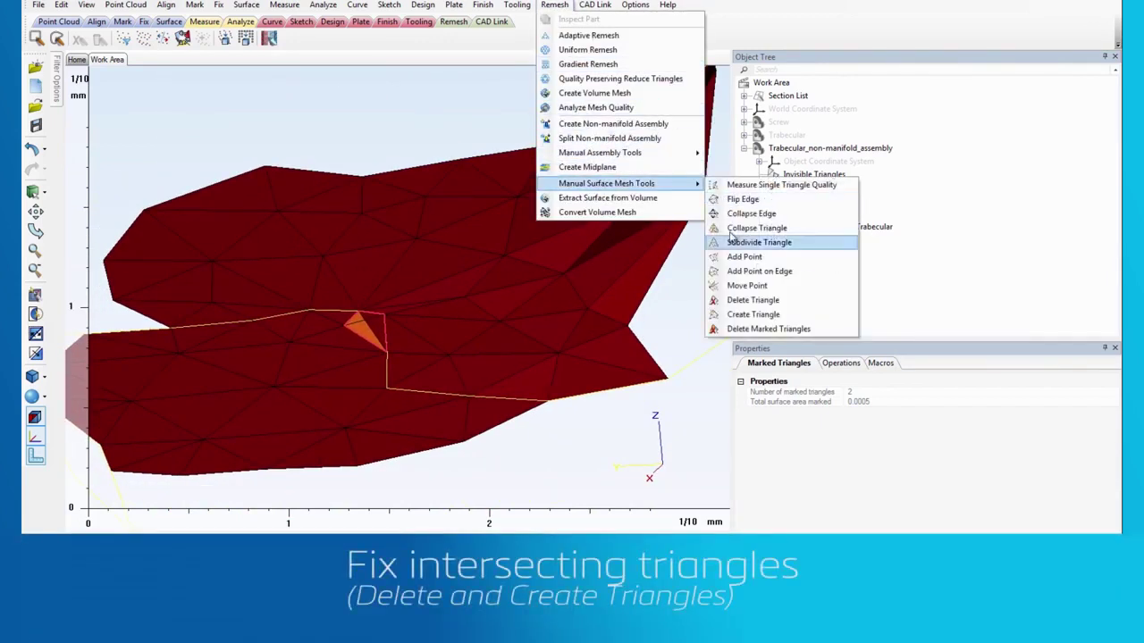
left_click(740, 302)
scroll(357, 304, "up", 5)
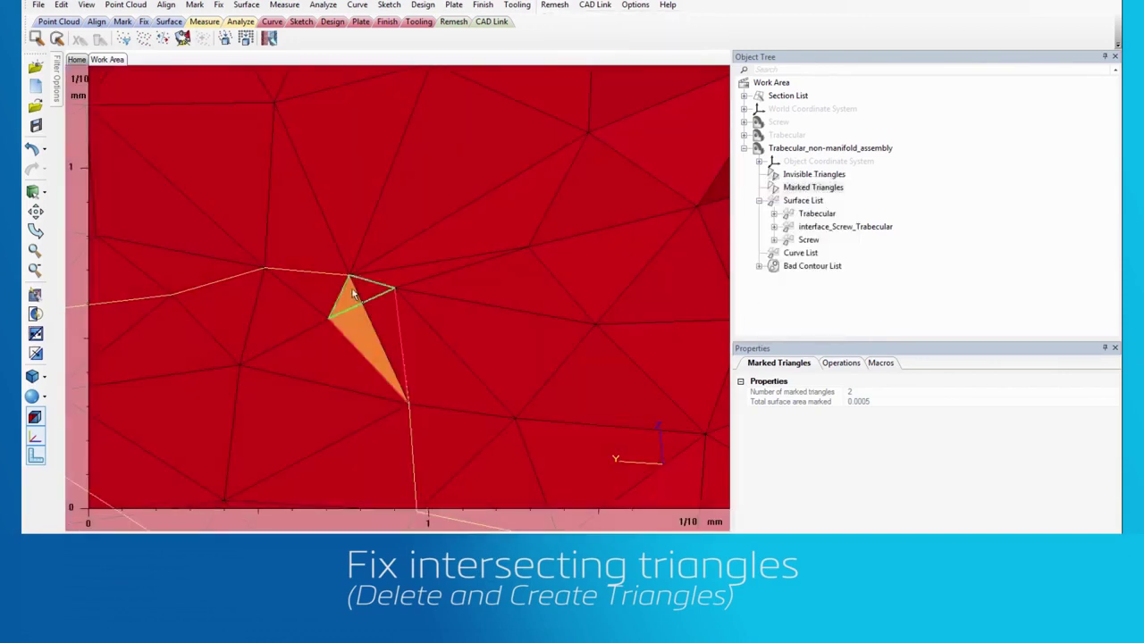
left_click(356, 327)
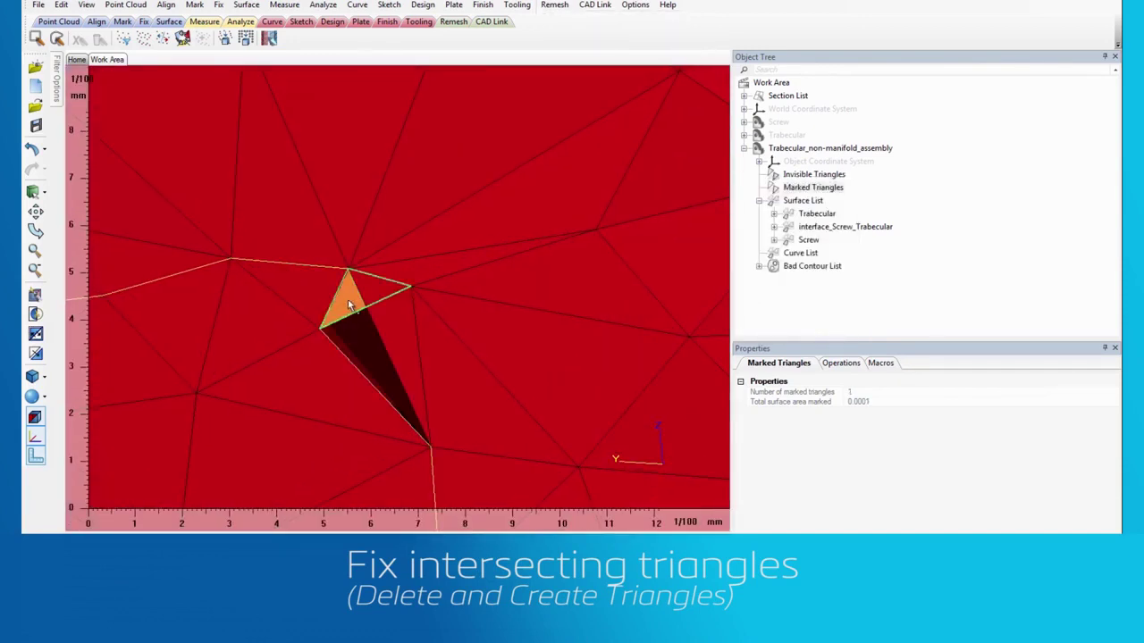
left_click(348, 300)
scroll(371, 254, "down", 5)
right_click_drag(371, 256, 432, 276)
scroll(356, 270, "up", 2)
right_click_drag(347, 278, 382, 271)
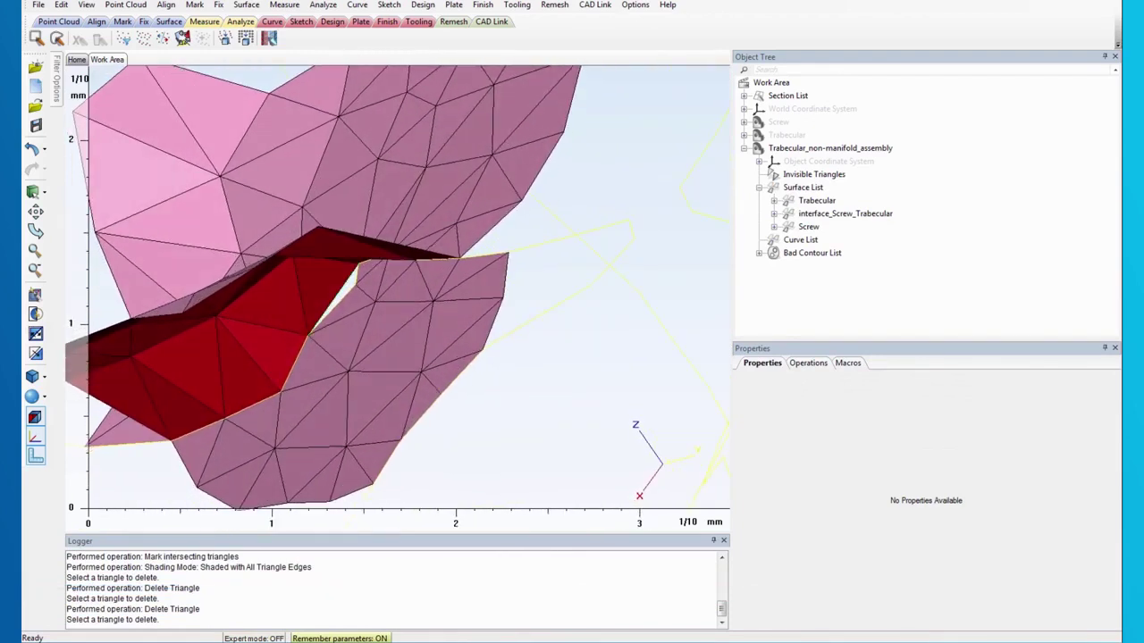
Step: Start the Create Triangle tool and restrict the selectable points to triangle nodes only
left_click(555, 5)
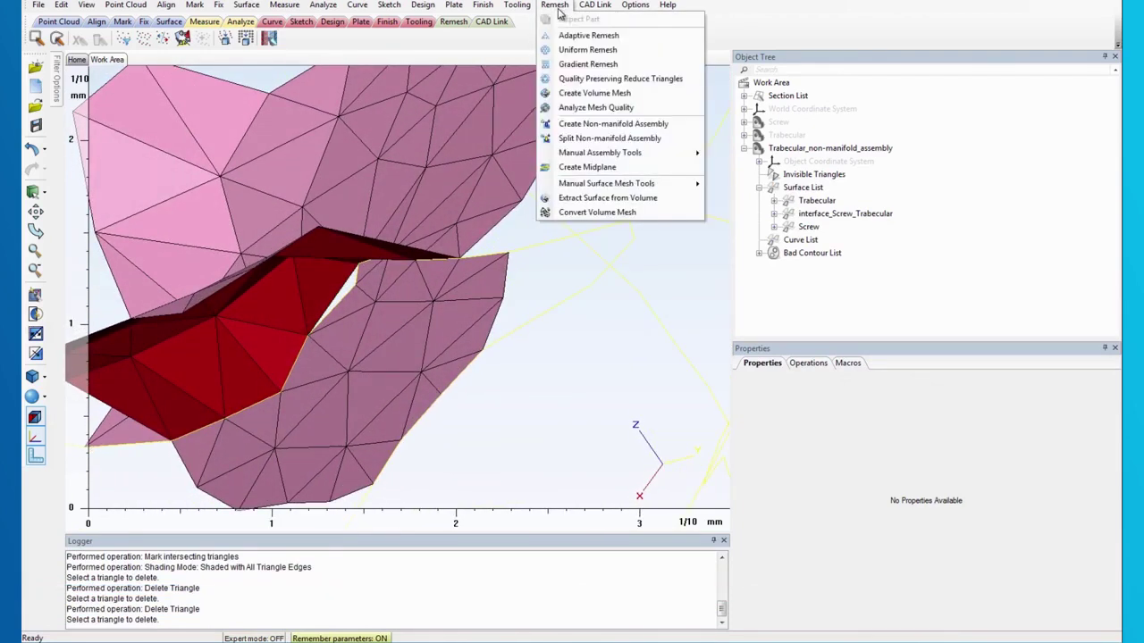
mouse_move(599, 184)
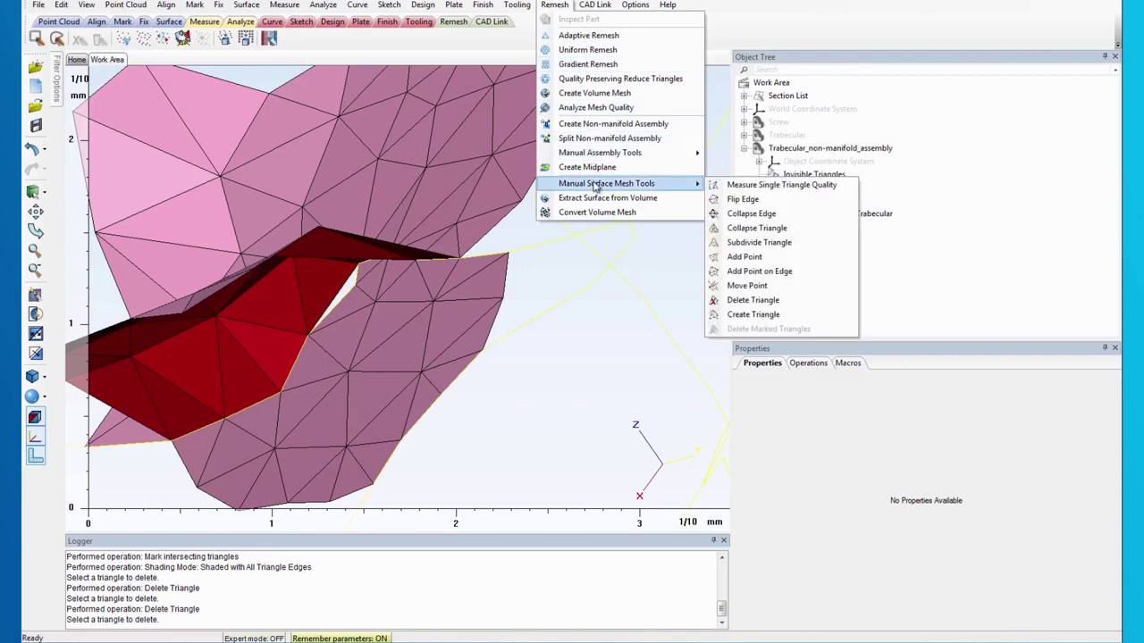
left_click(753, 314)
right_click_drag(348, 269, 277, 254)
middle_click_drag(277, 251, 280, 275)
scroll(276, 255, "up", 3)
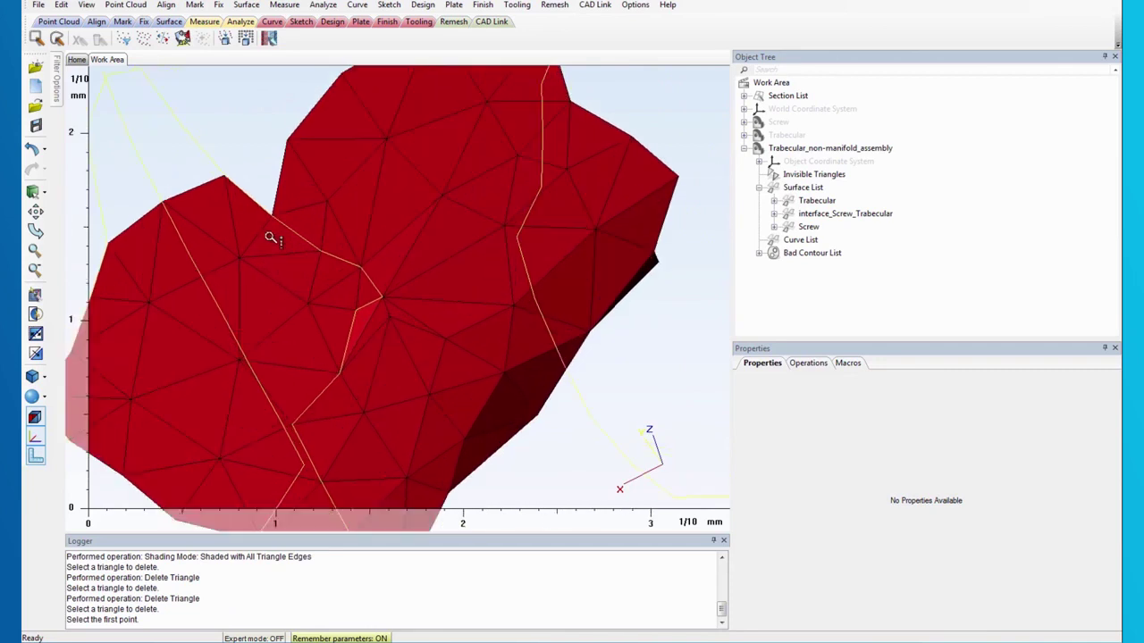
mouse_move(61, 80)
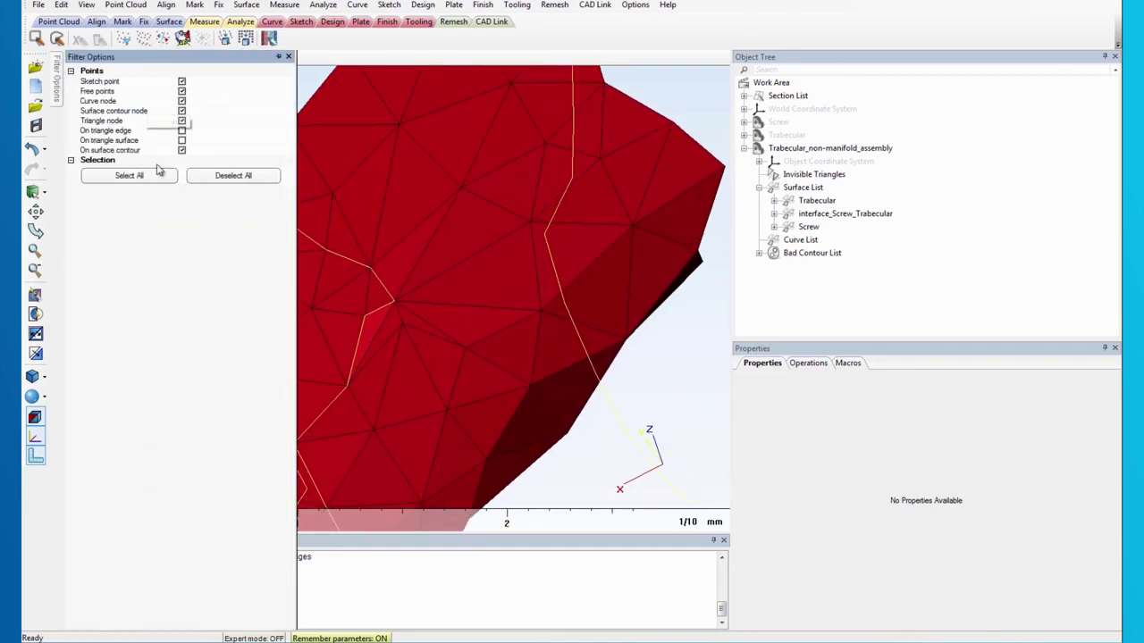
left_click(181, 81)
left_click(181, 91)
left_click(182, 101)
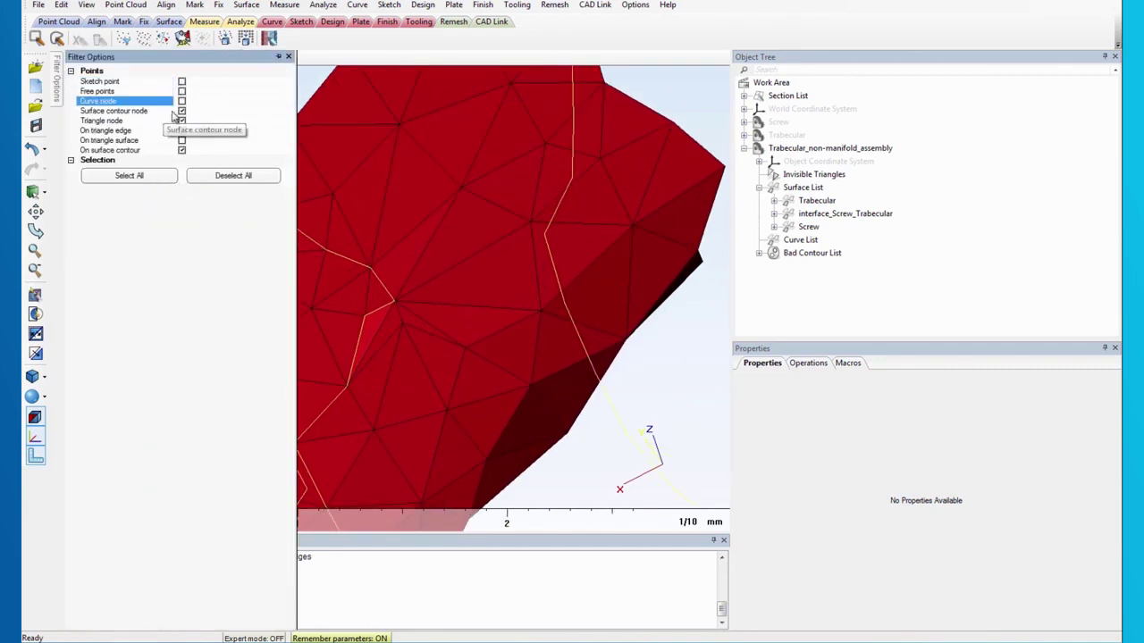
left_click(181, 111)
left_click(148, 120)
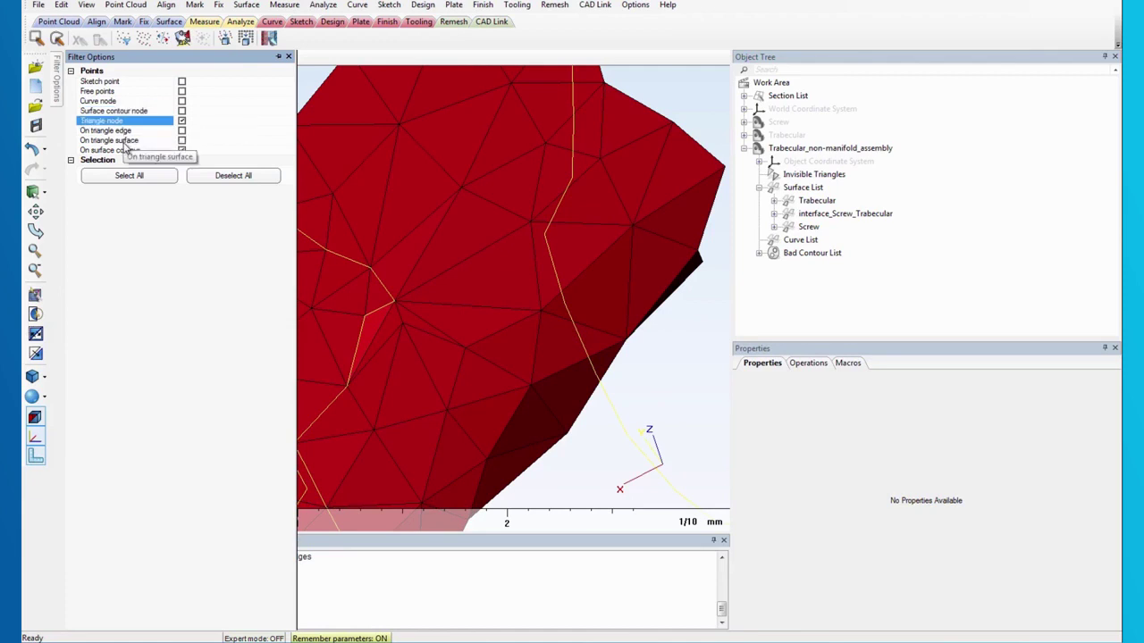
left_click(181, 150)
left_click(183, 122)
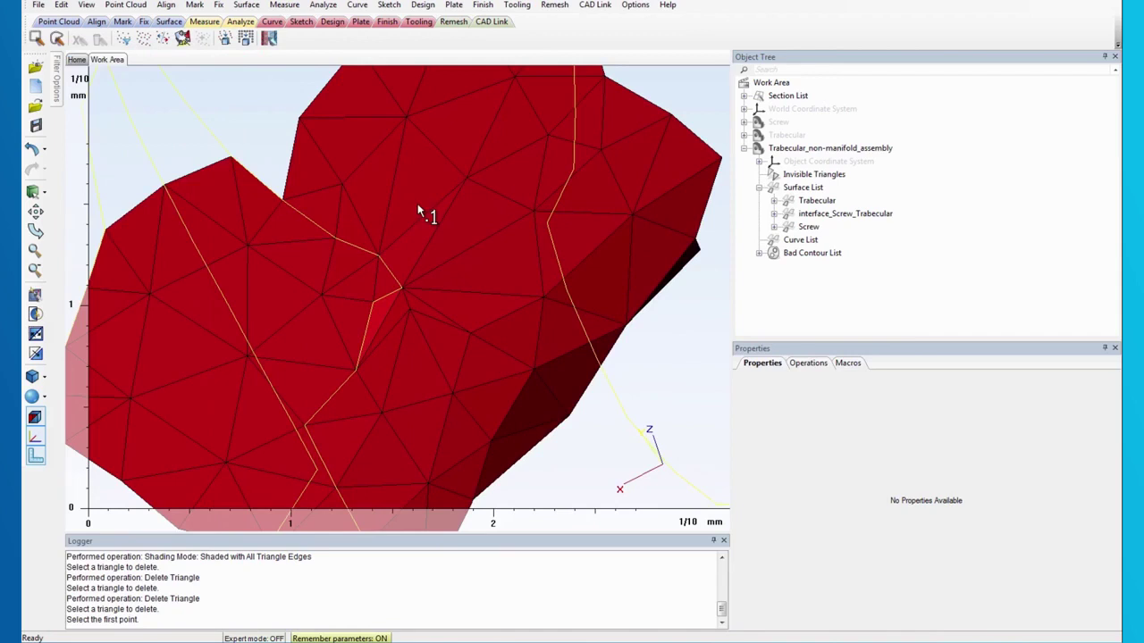
Step: Create a triangle across the three corner nodes of the gap left by the deleted triangles
scroll(393, 295, "up", 8)
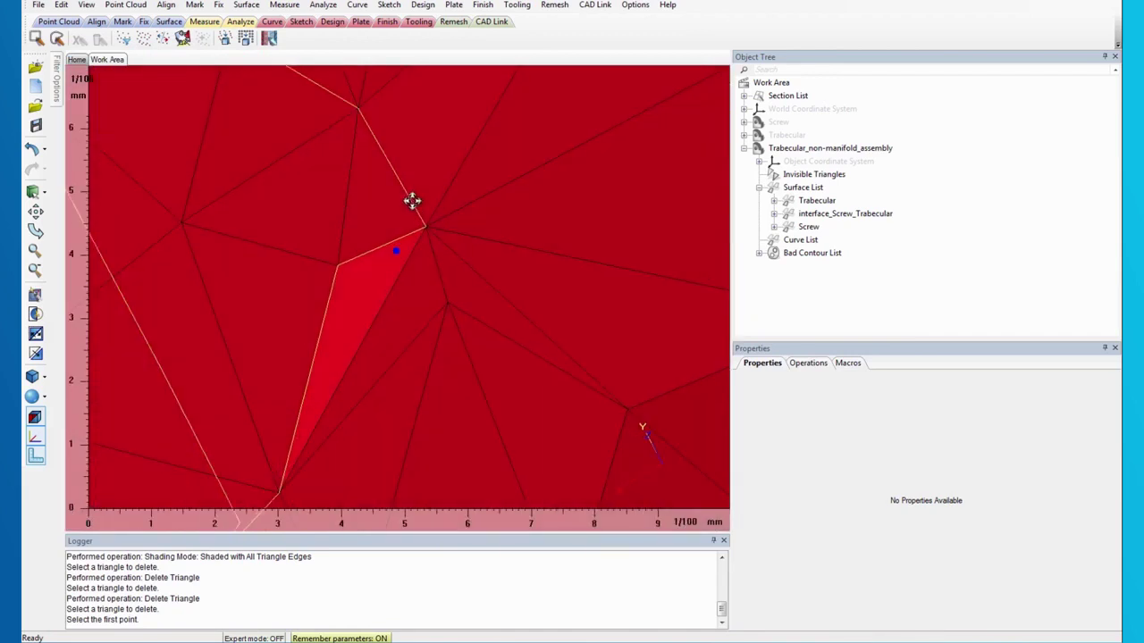
left_click(417, 230)
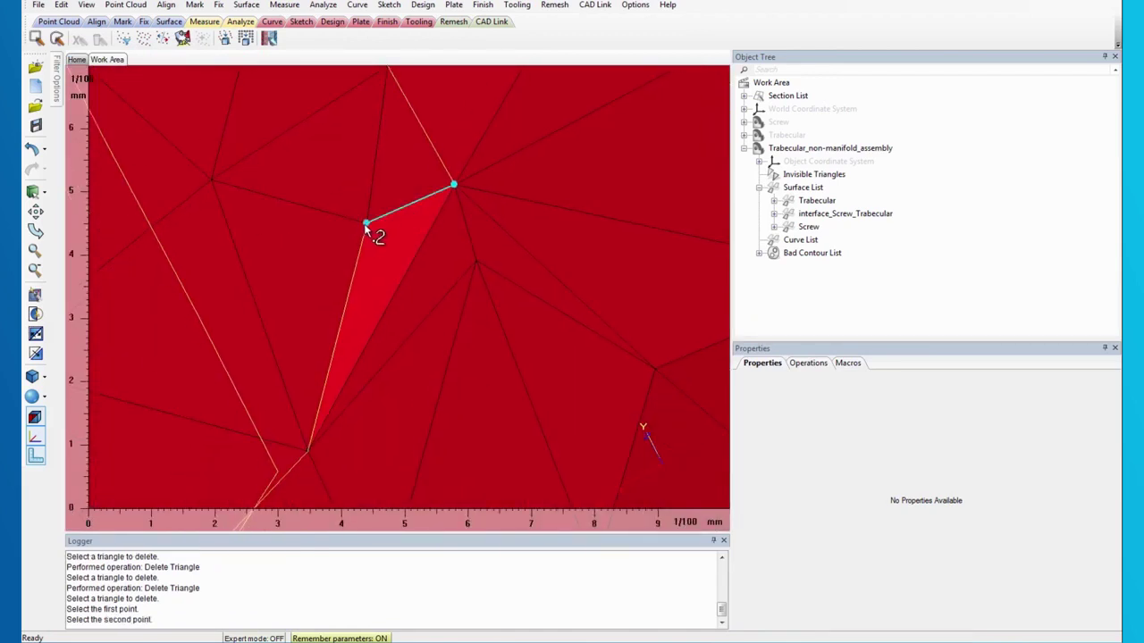
left_click(366, 224)
left_click(309, 453)
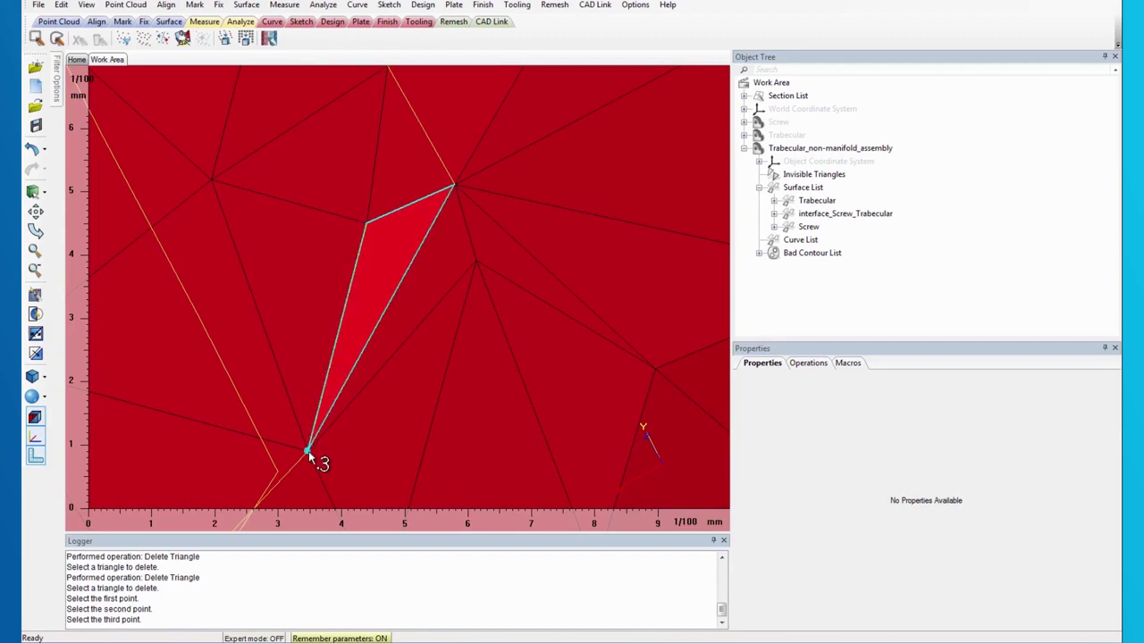
Step: Inspect the repaired patch from several angles and make all hidden triangles of the assembly visible again
scroll(339, 282, "down", 6)
mouse_move(336, 305)
right_mouse_down()
mouse_move(332, 339)
mouse_move(531, 324)
mouse_move(344, 319)
right_mouse_up()
key("d")
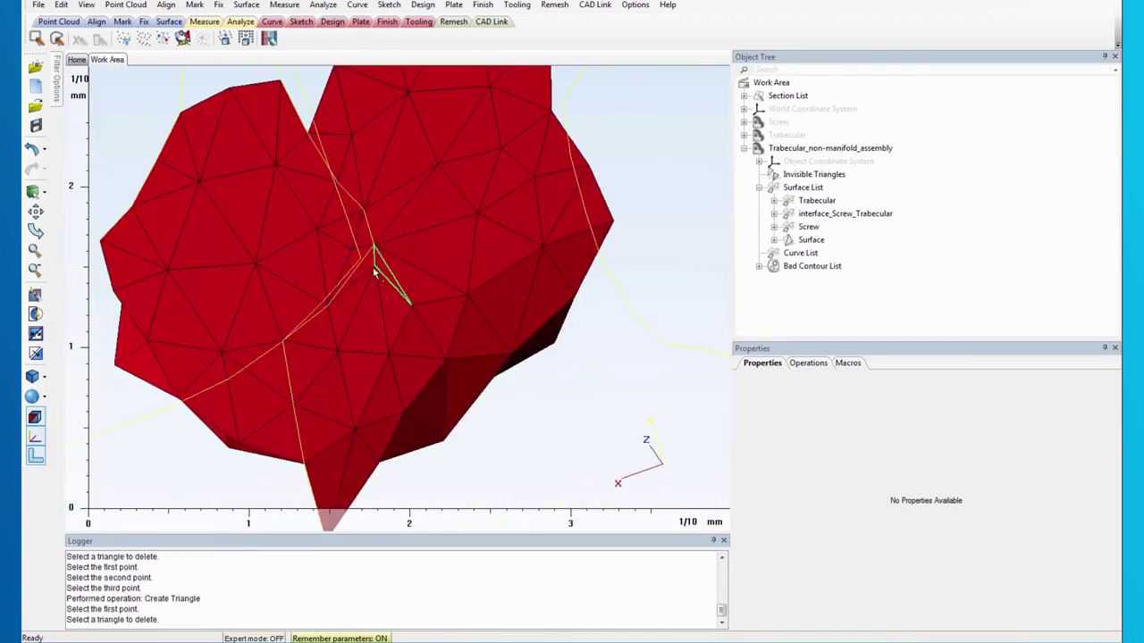
scroll(375, 263, "up", 1)
middle_click_drag(374, 263, 388, 280)
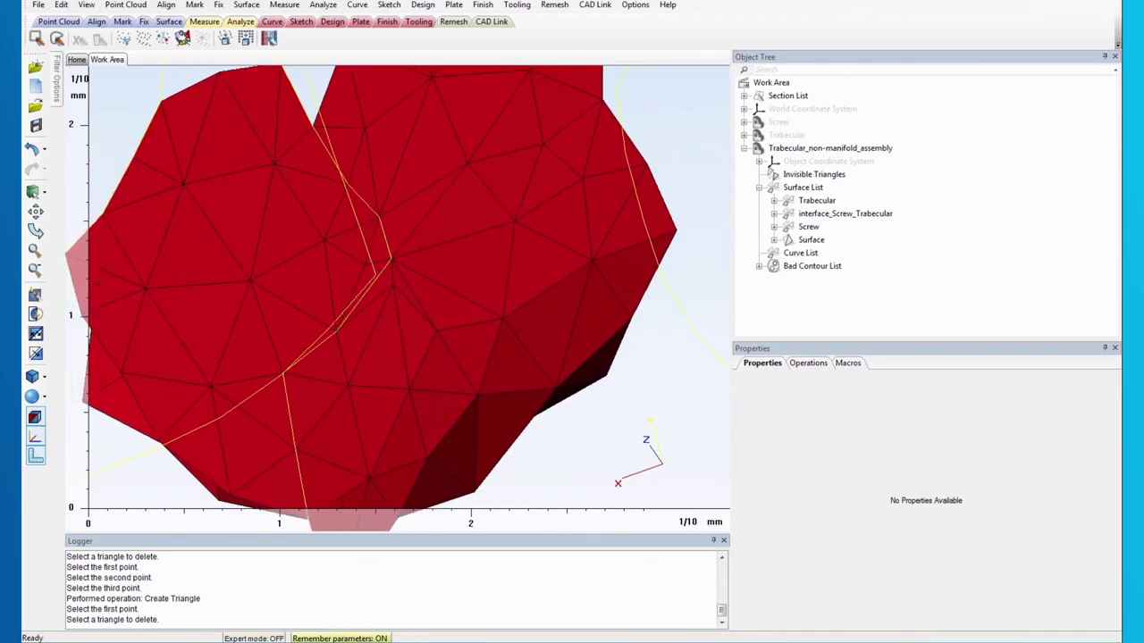
scroll(383, 205, "down", 3)
middle_click_drag(383, 204, 382, 225)
scroll(381, 226, "down", 2)
right_click_drag(381, 225, 391, 235)
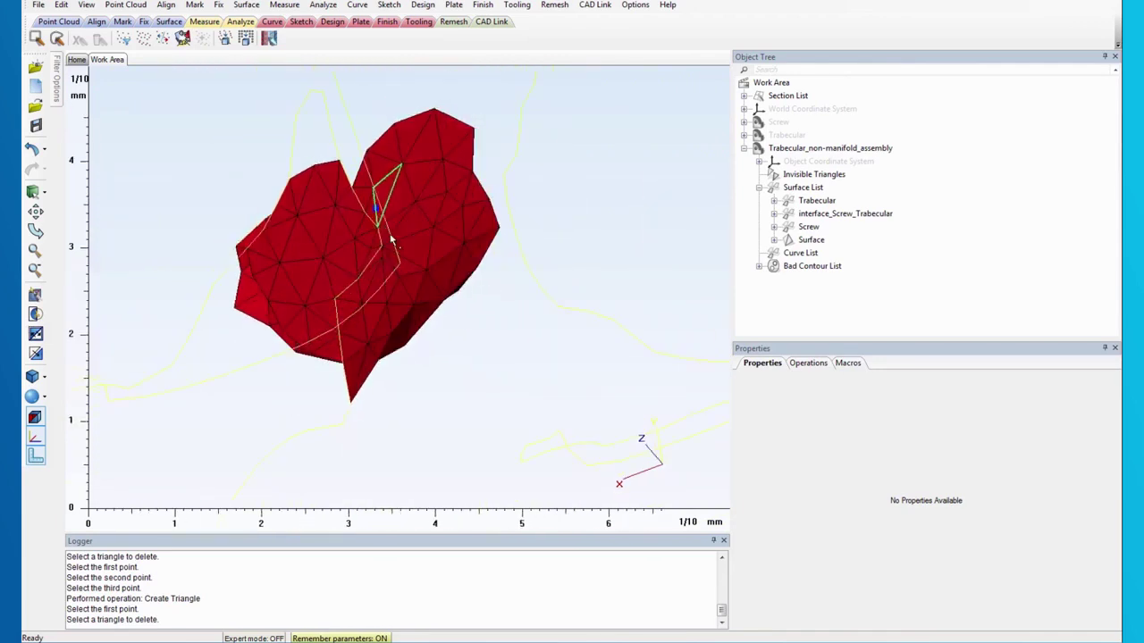
scroll(363, 222, "up", 1)
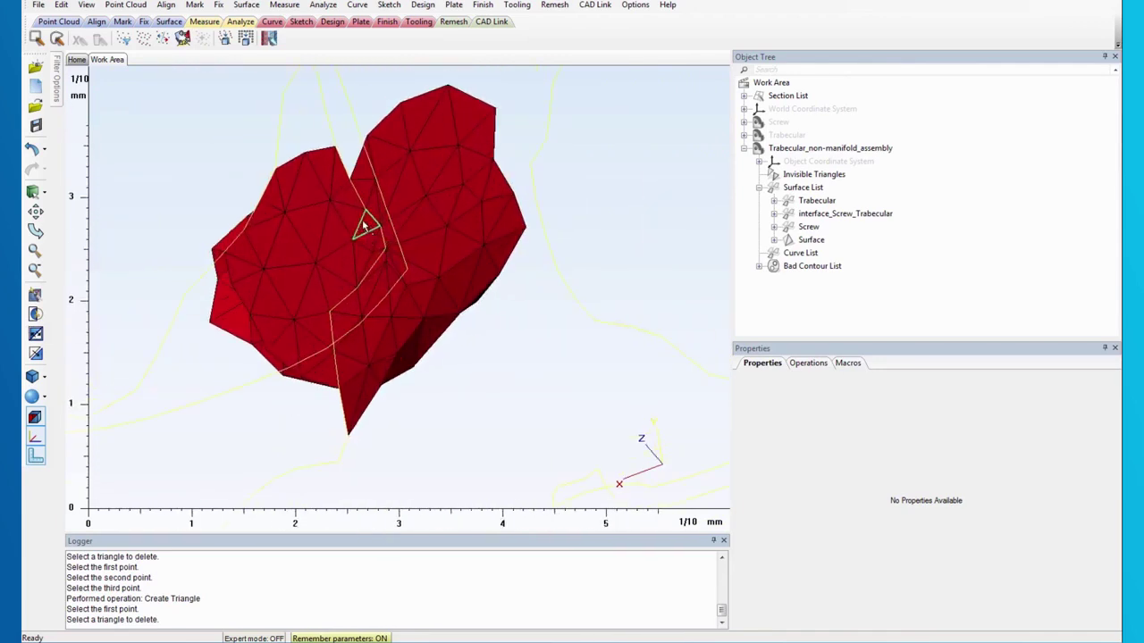
left_click(194, 5)
left_click(240, 246)
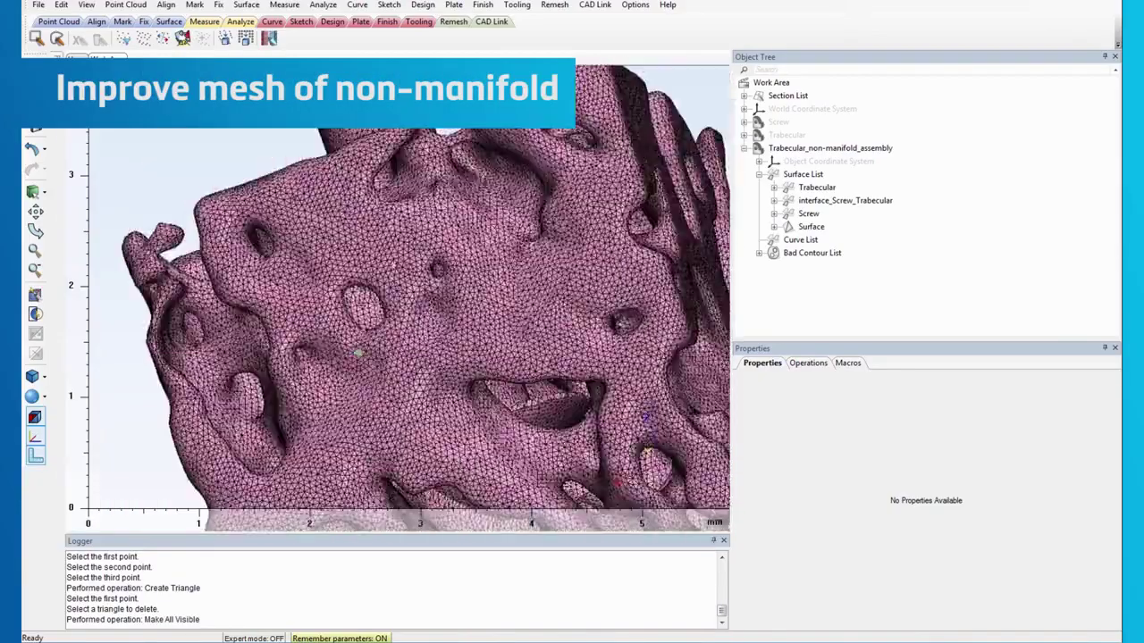
Step: Examine the triangulation along the yellow bad contours where the screw meets the trabecular bone
right_click_drag(358, 354, 384, 309)
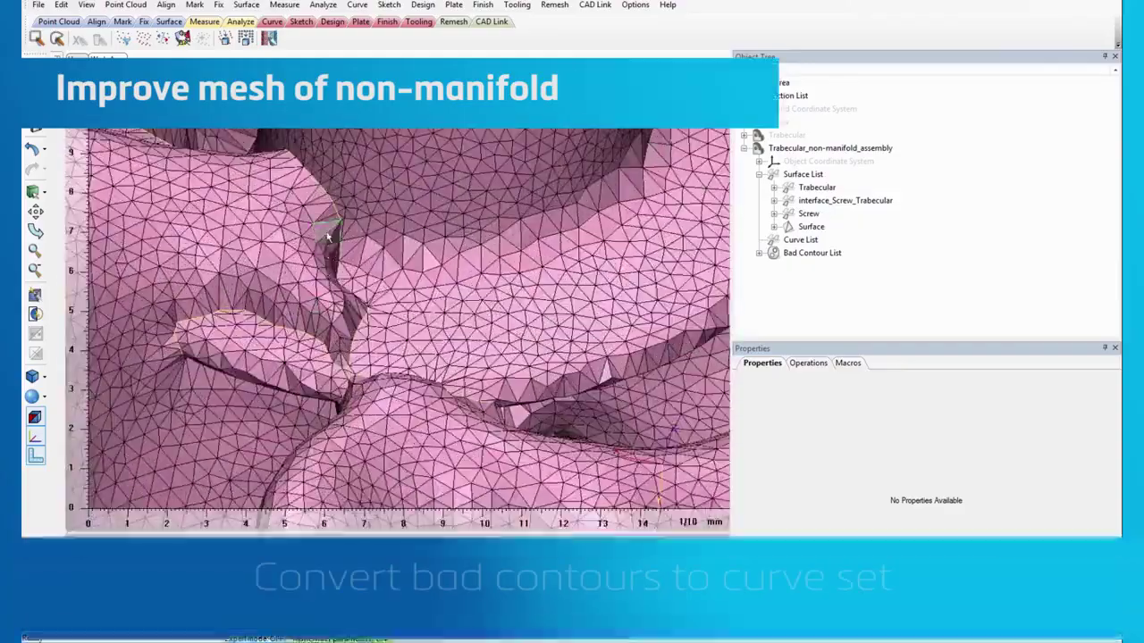
mouse_move(268, 273)
right_mouse_down()
mouse_move(293, 262)
mouse_move(280, 273)
right_mouse_up()
scroll(304, 272, "down", 3)
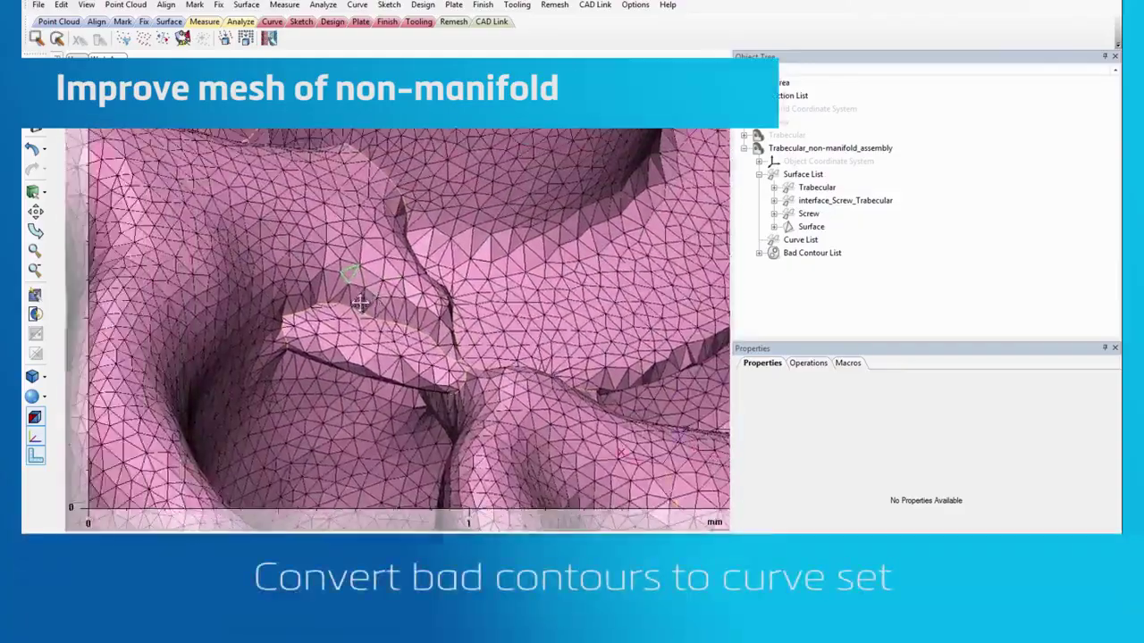
right_click_drag(360, 298, 471, 355)
middle_click_drag(366, 193, 410, 284)
right_click_drag(409, 284, 461, 379)
scroll(366, 255, "down", 5)
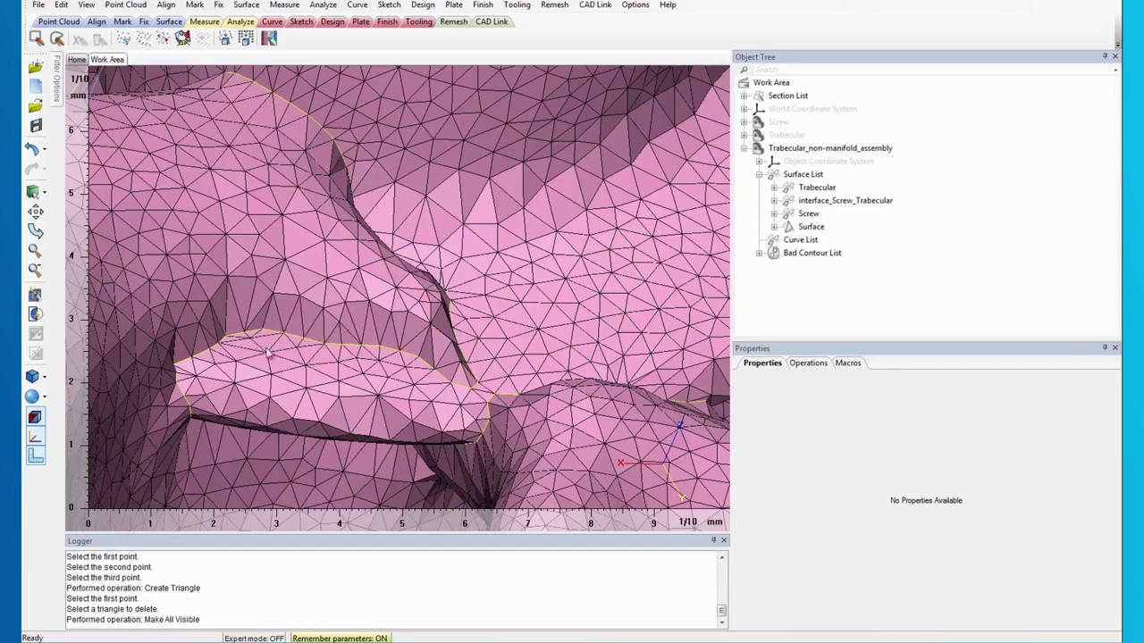
scroll(383, 307, "down", 2)
right_click_drag(382, 302, 363, 335)
scroll(377, 336, "down", 1)
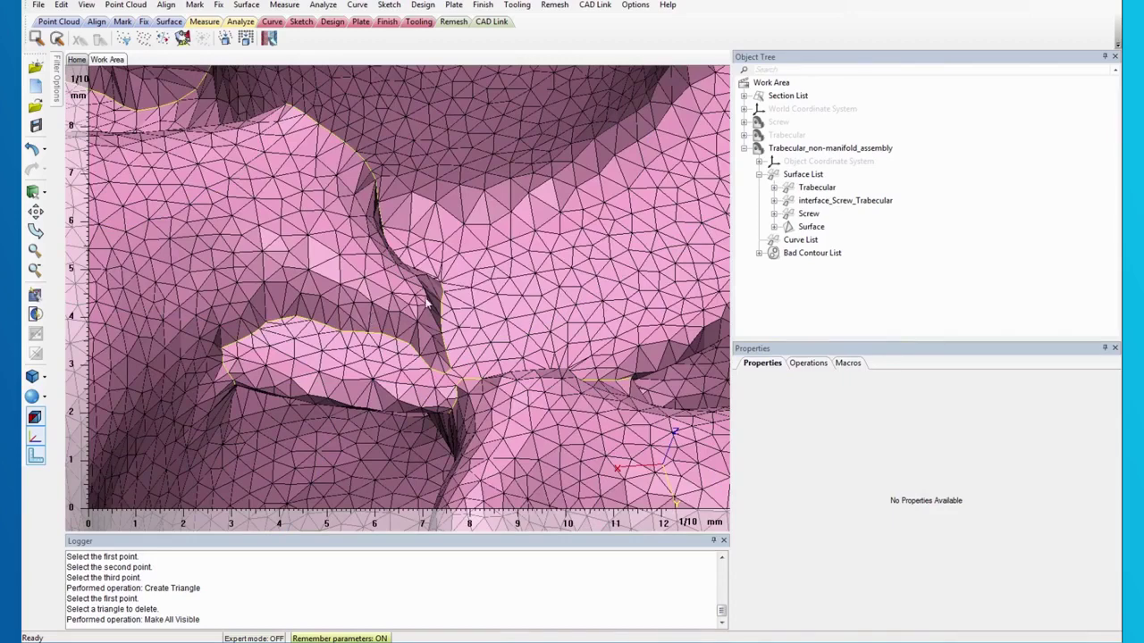
scroll(427, 303, "down", 4)
middle_click_drag(427, 304, 430, 262)
scroll(430, 295, "up", 5)
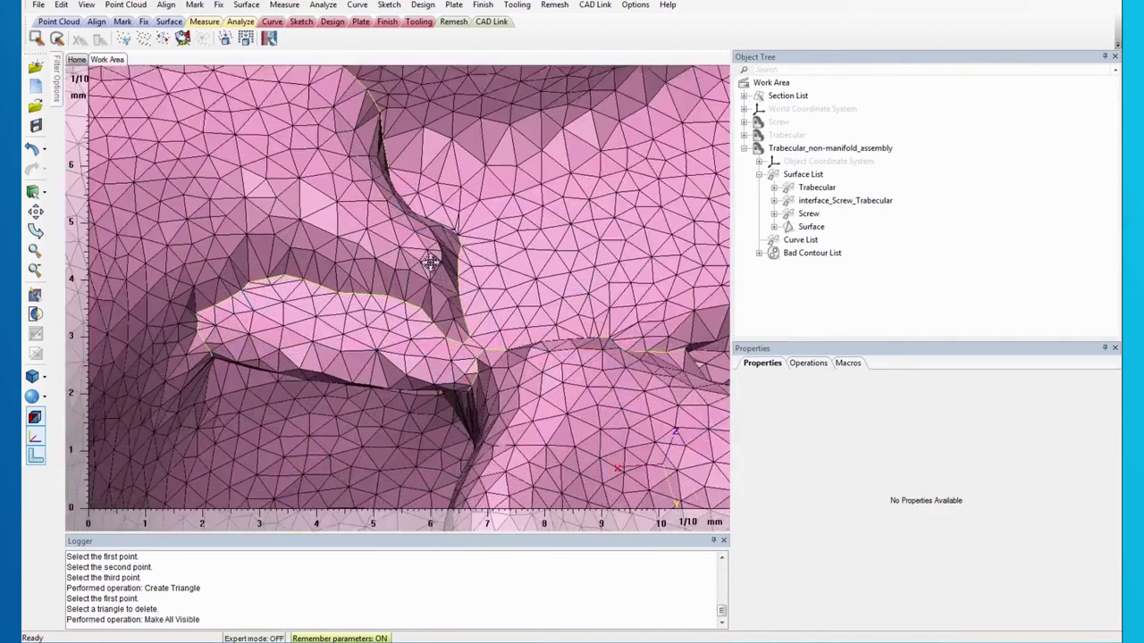
right_click_drag(430, 261, 433, 261)
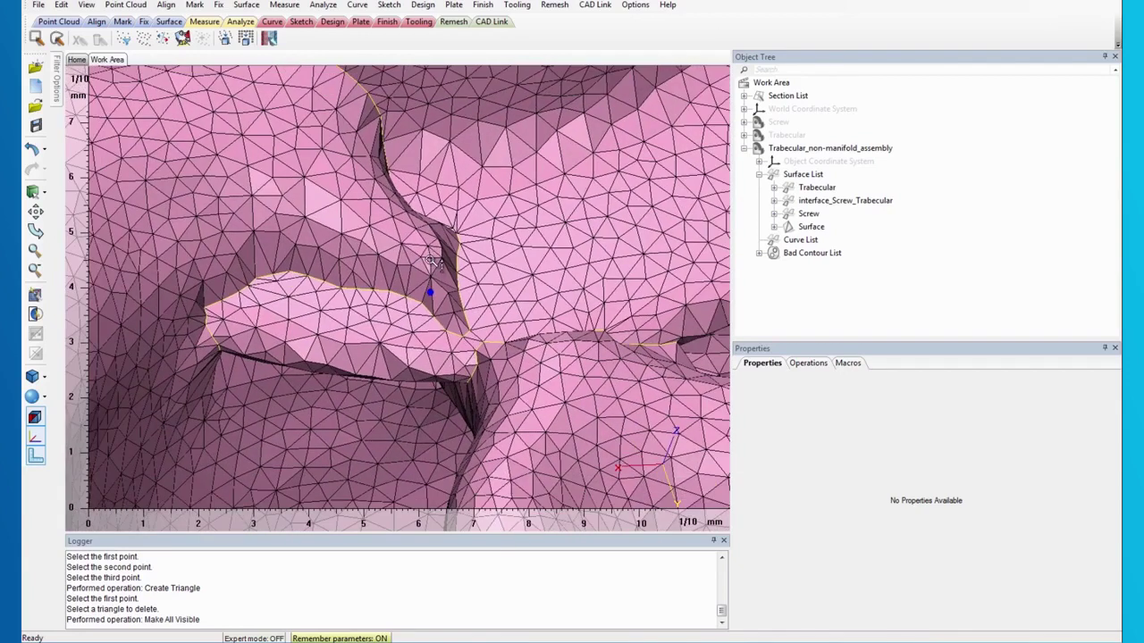
Step: Copy all bad contours of the non-manifold assembly to new curves
left_click(759, 253)
left_click(819, 214)
left_click(820, 202)
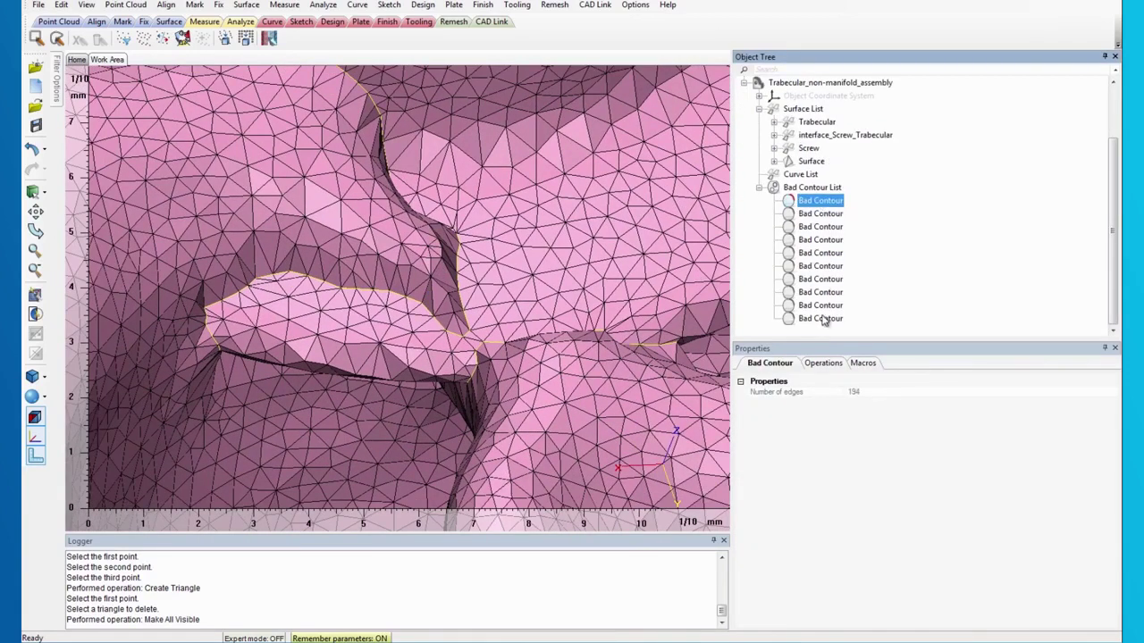
left_click(822, 320, "shift")
right_click(821, 305)
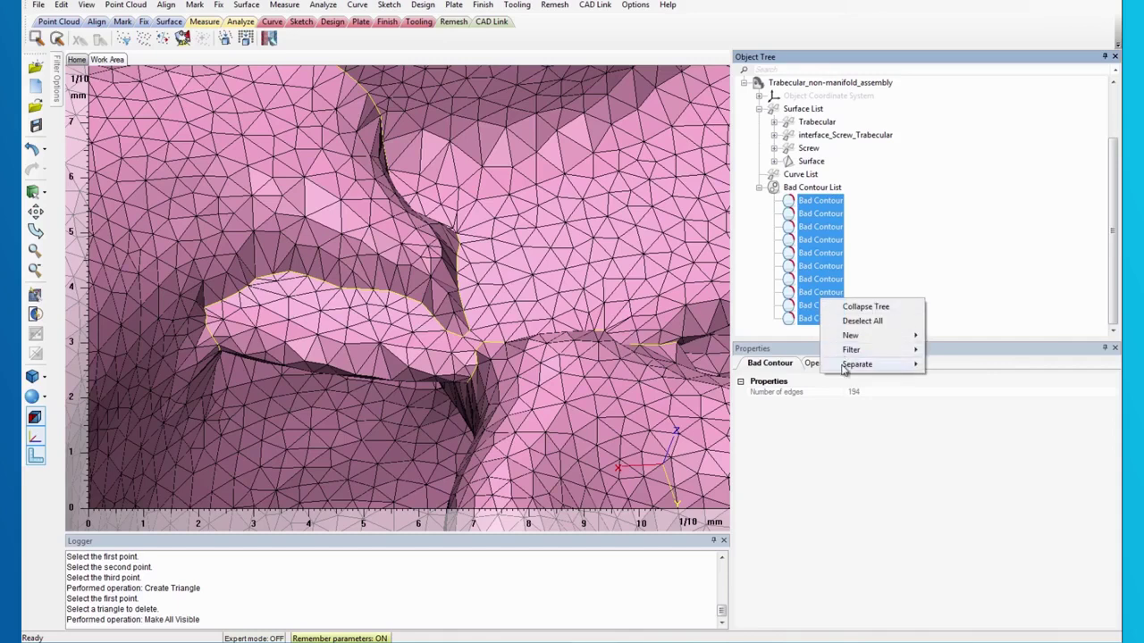
mouse_move(911, 369)
left_click(950, 365)
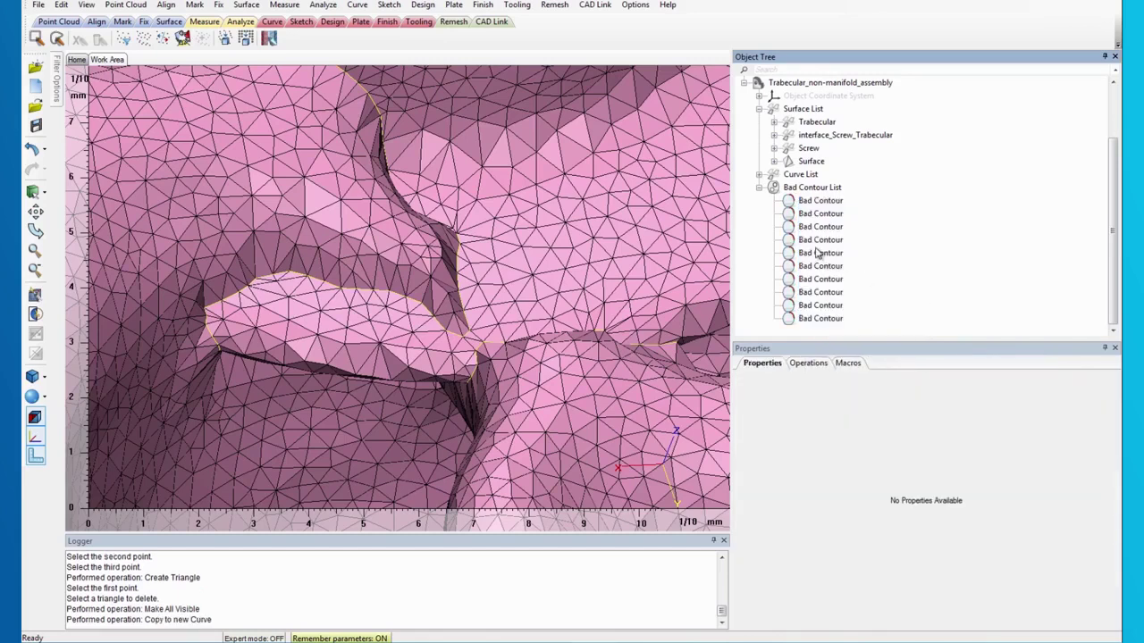
Step: Move all the copied curves into a new curve set and view its course over the assembly
left_click(759, 187)
left_click(759, 239)
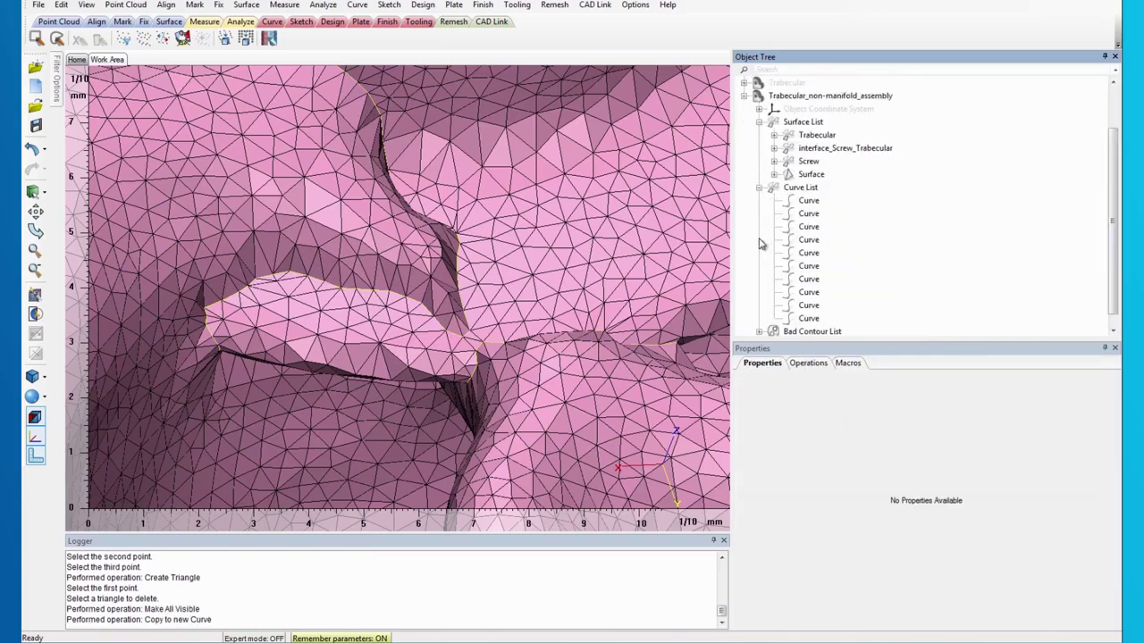
left_click(808, 202)
left_click(813, 306, "shift")
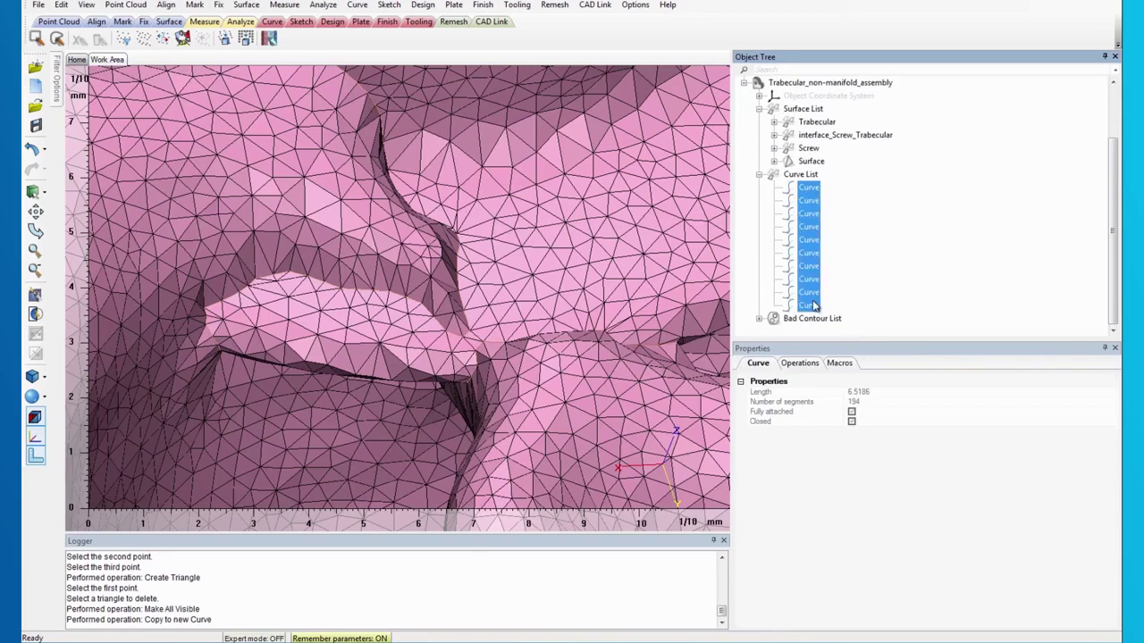
right_click(814, 307)
mouse_move(849, 384)
left_click(948, 381)
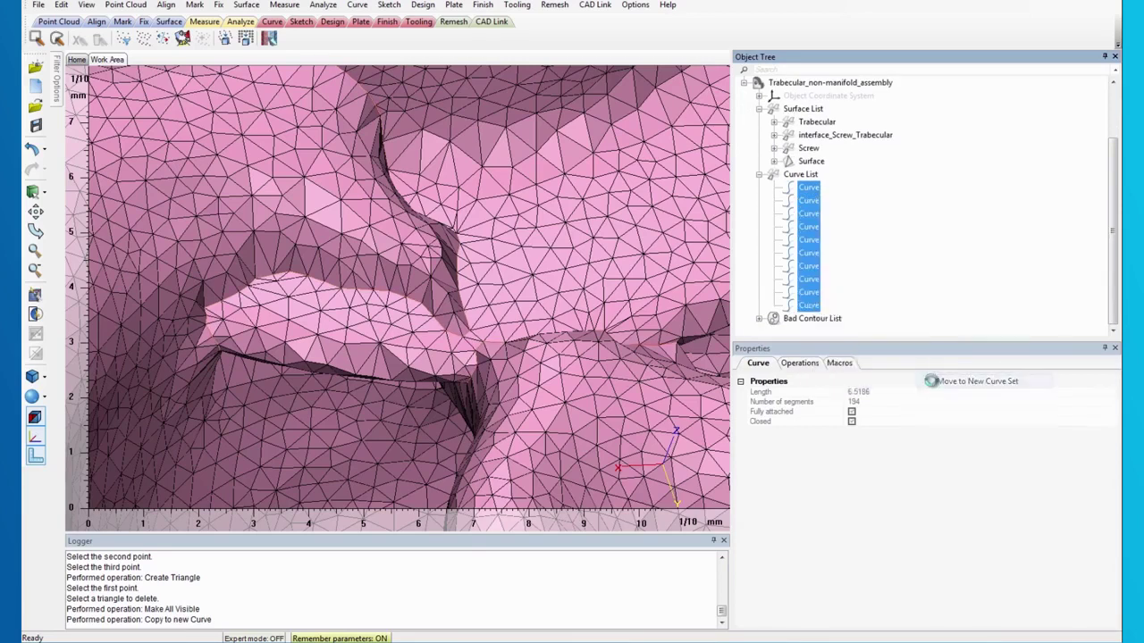
left_click(820, 253)
left_click(888, 257)
scroll(533, 259, "down", 2)
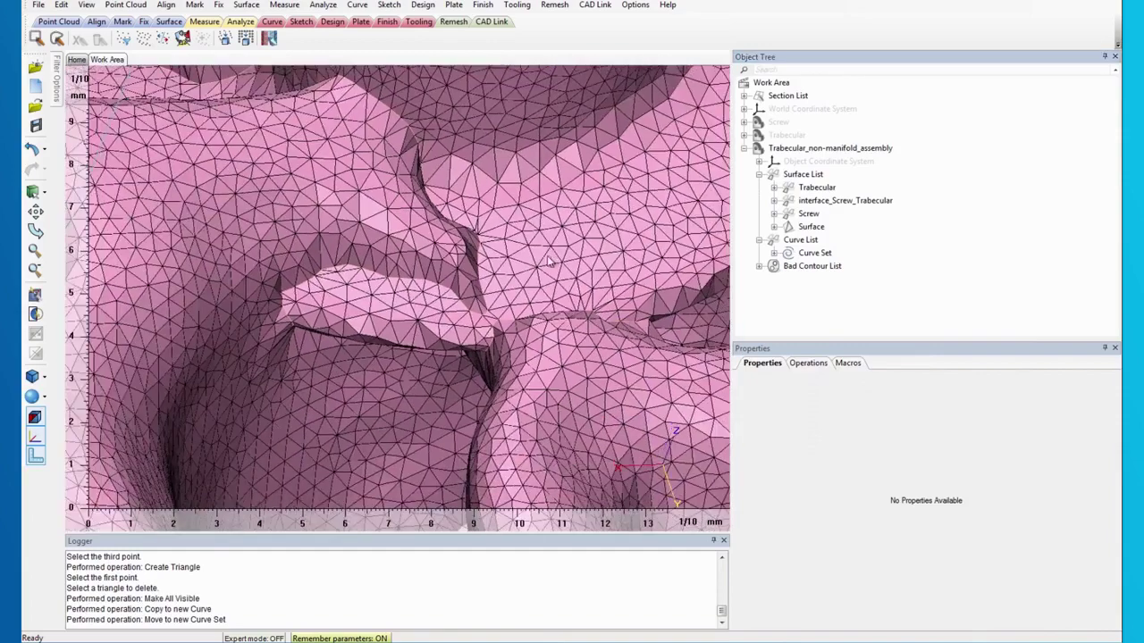
right_click_drag(534, 263, 536, 239)
scroll(534, 247, "down", 3)
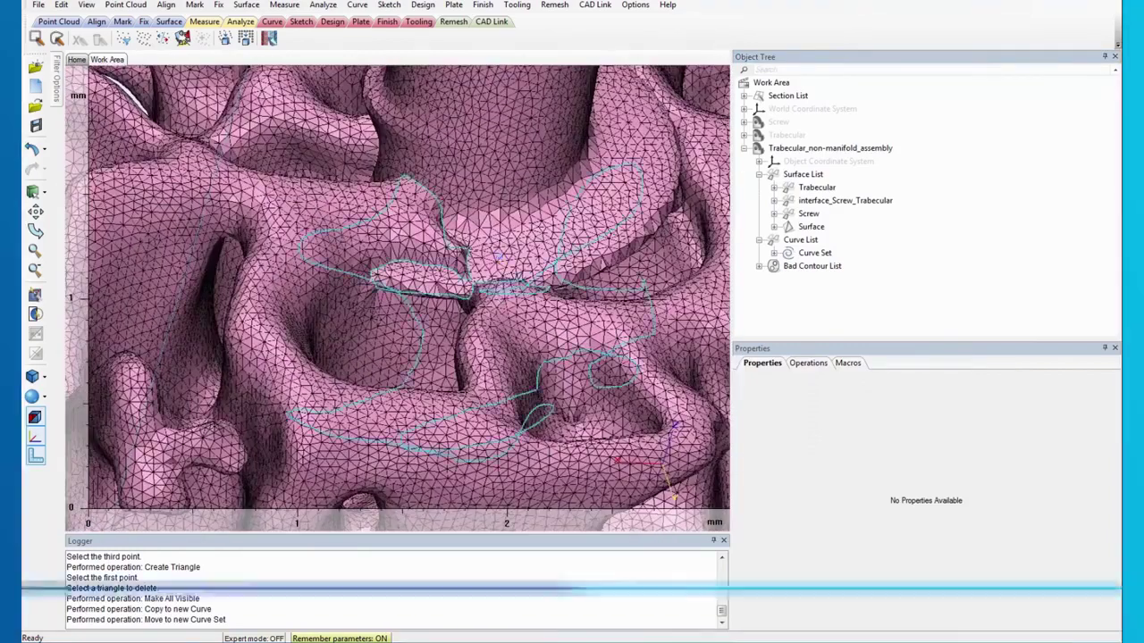
Step: Mark the triangles along the curve set with Mark Entities and expand the marking once
left_click(195, 6)
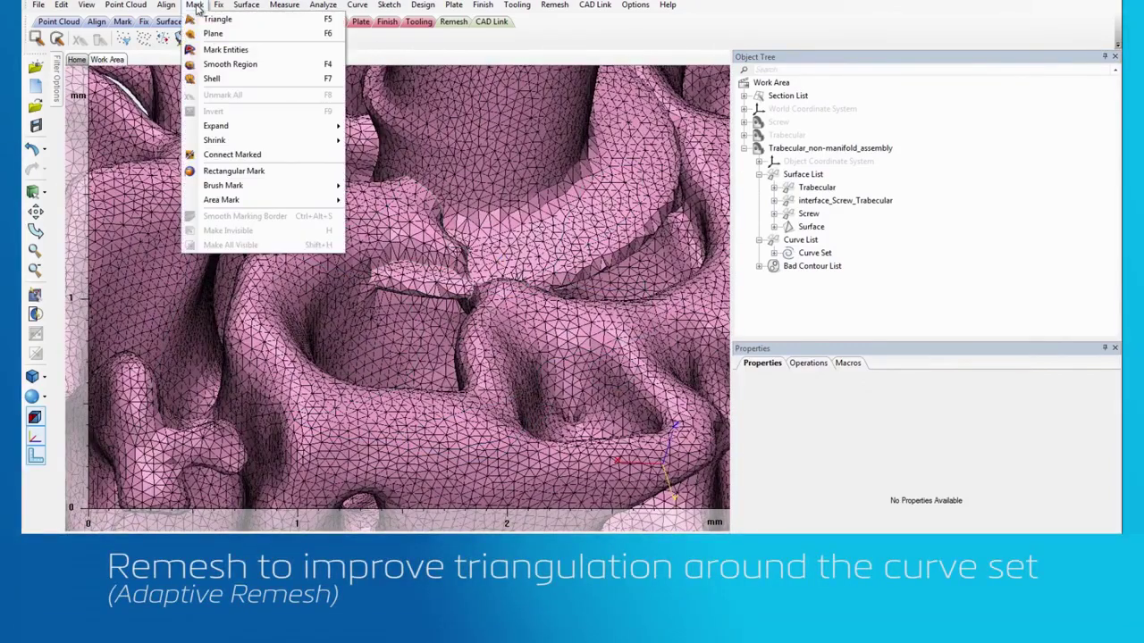
left_click(225, 54)
left_click(801, 253)
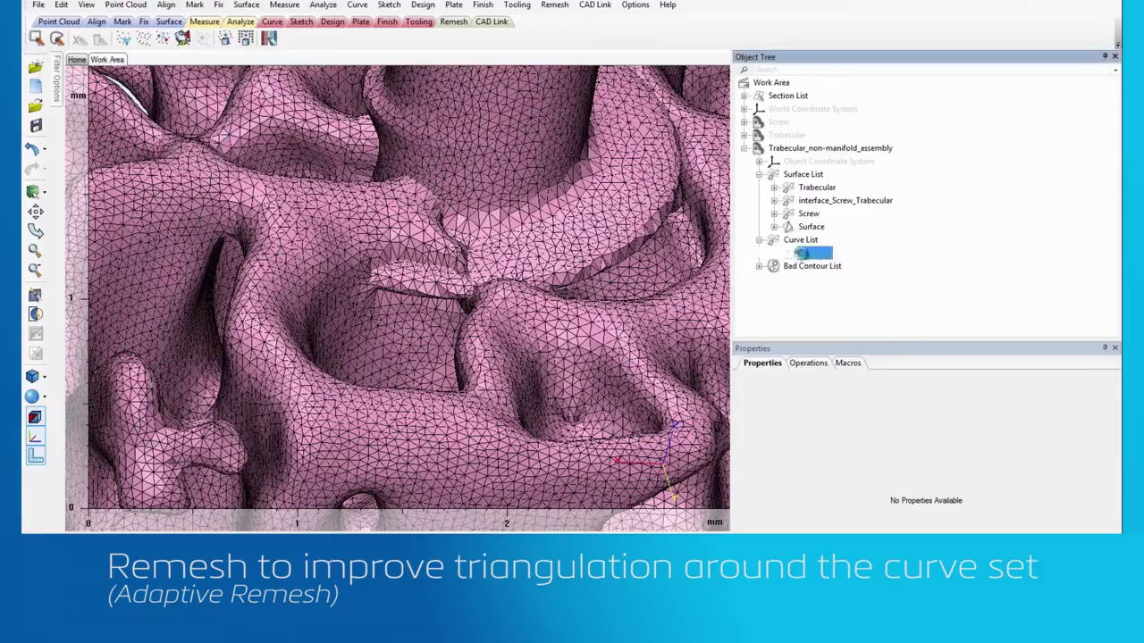
right_click_drag(439, 266, 457, 206)
scroll(432, 284, "up", 3)
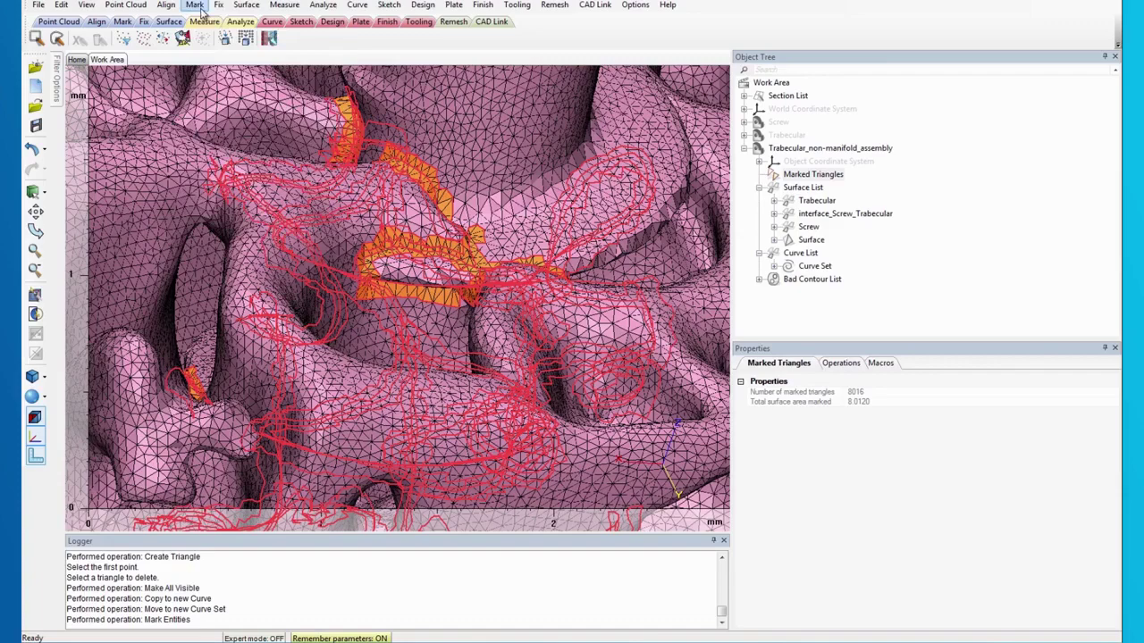
left_click(196, 5)
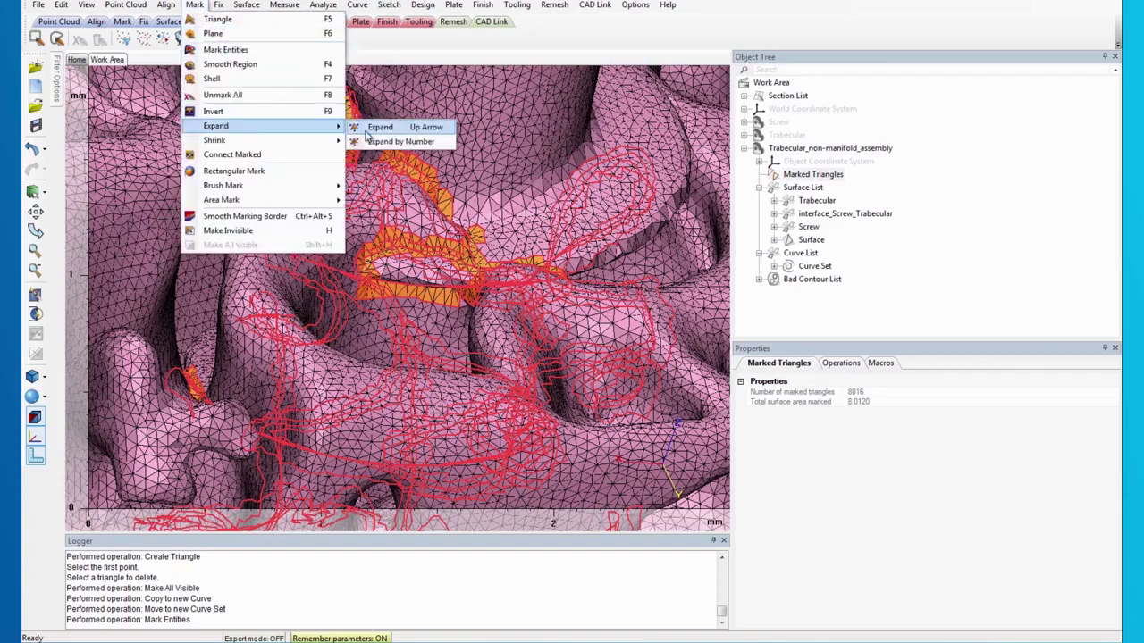
left_click(383, 124)
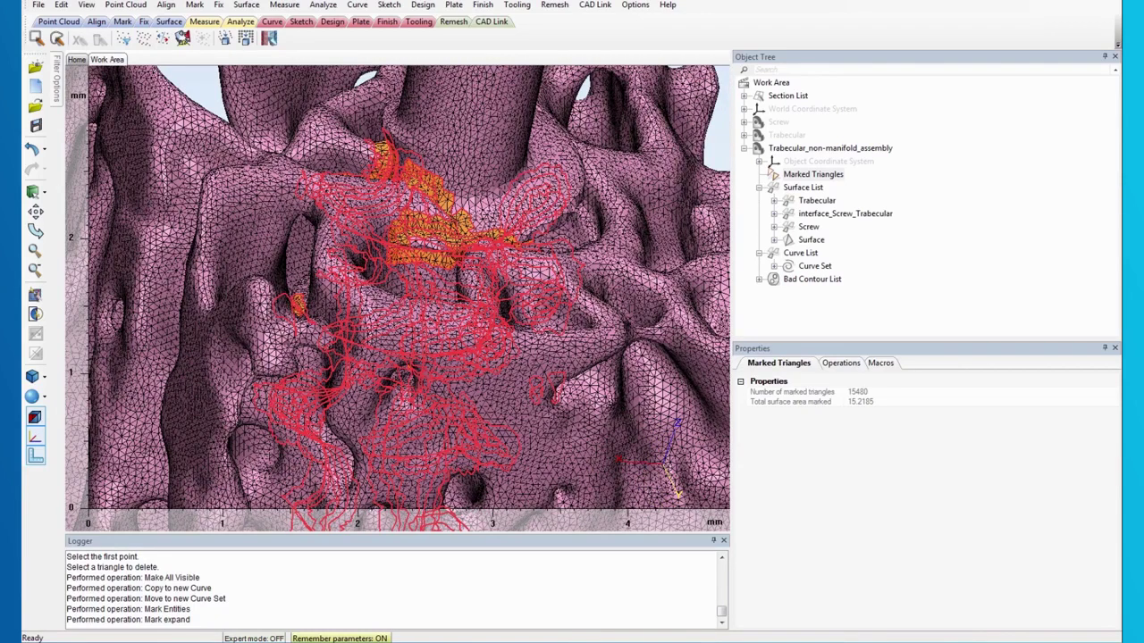
Step: Adaptively remesh the marked triangles with a target triangle edge length of 0.04 and without preserving surface contours
left_click(551, 5)
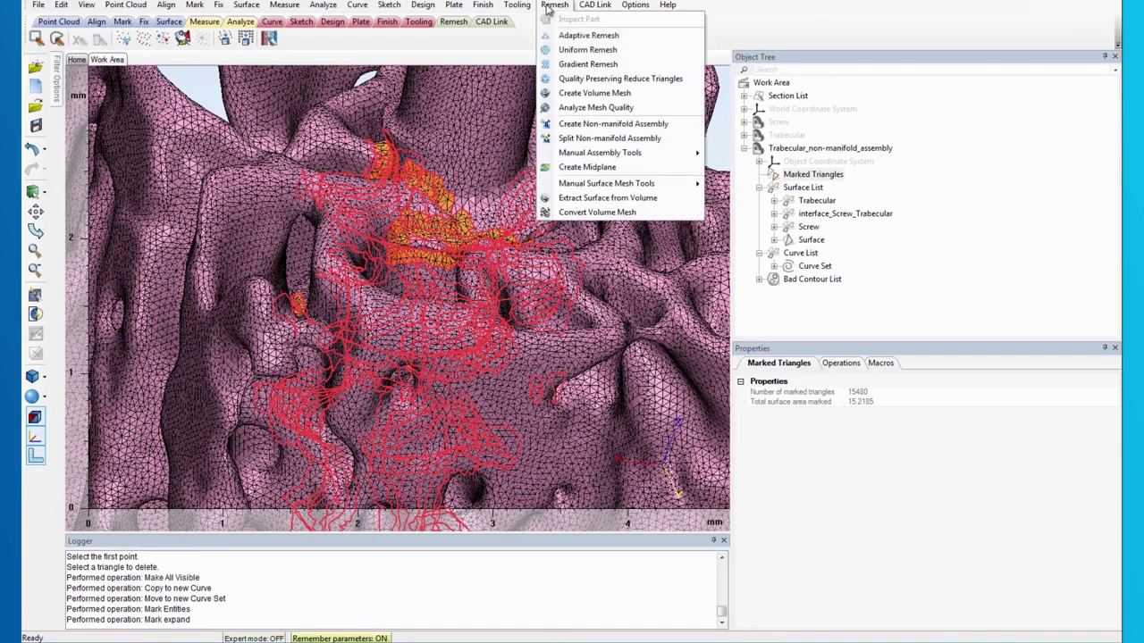
left_click(576, 35)
left_click(871, 417)
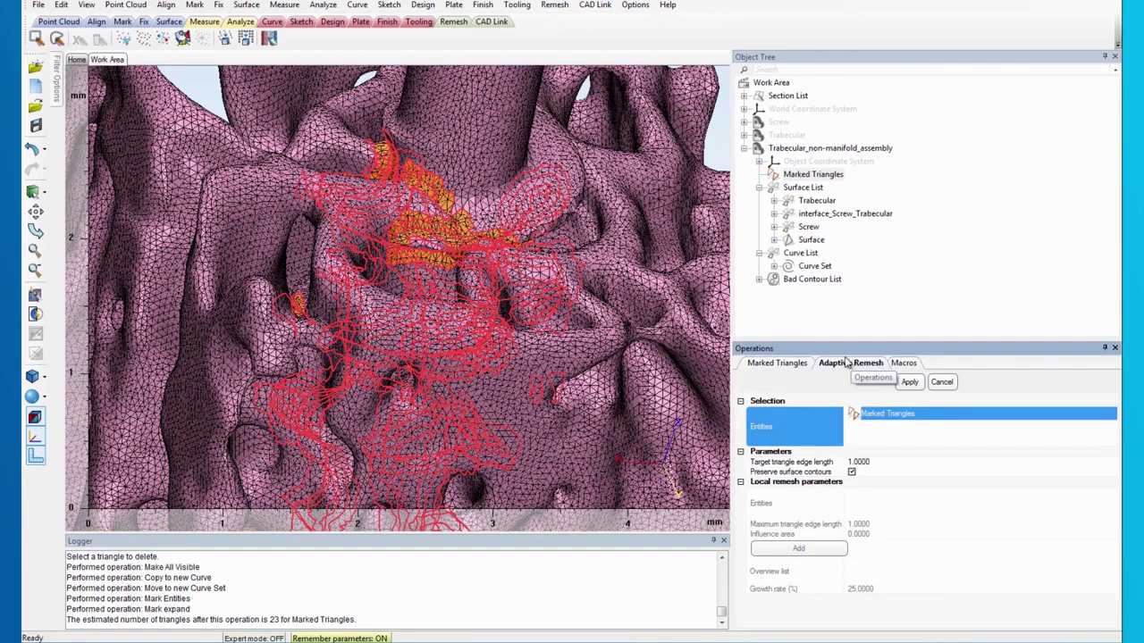
left_click(883, 464)
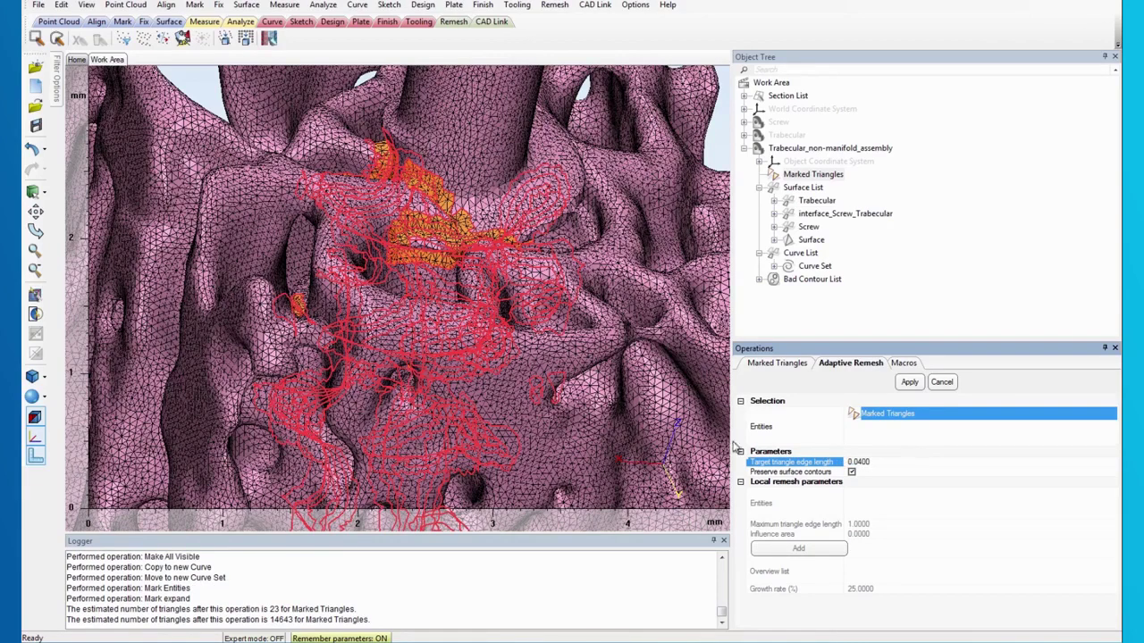
left_click(853, 474)
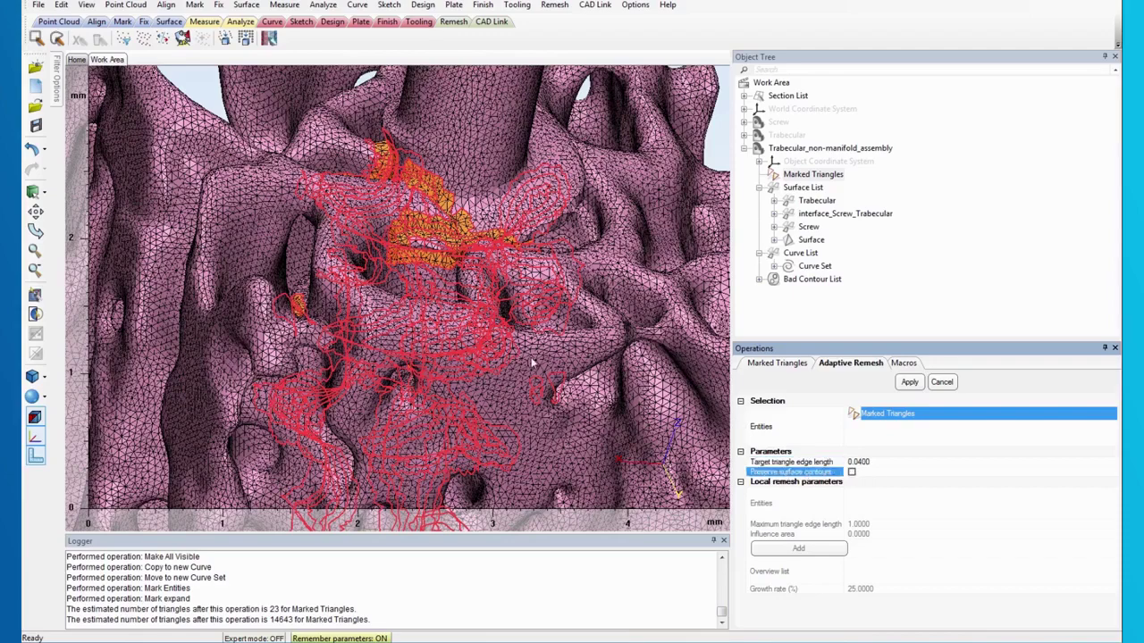
right_click_drag(456, 309, 437, 307)
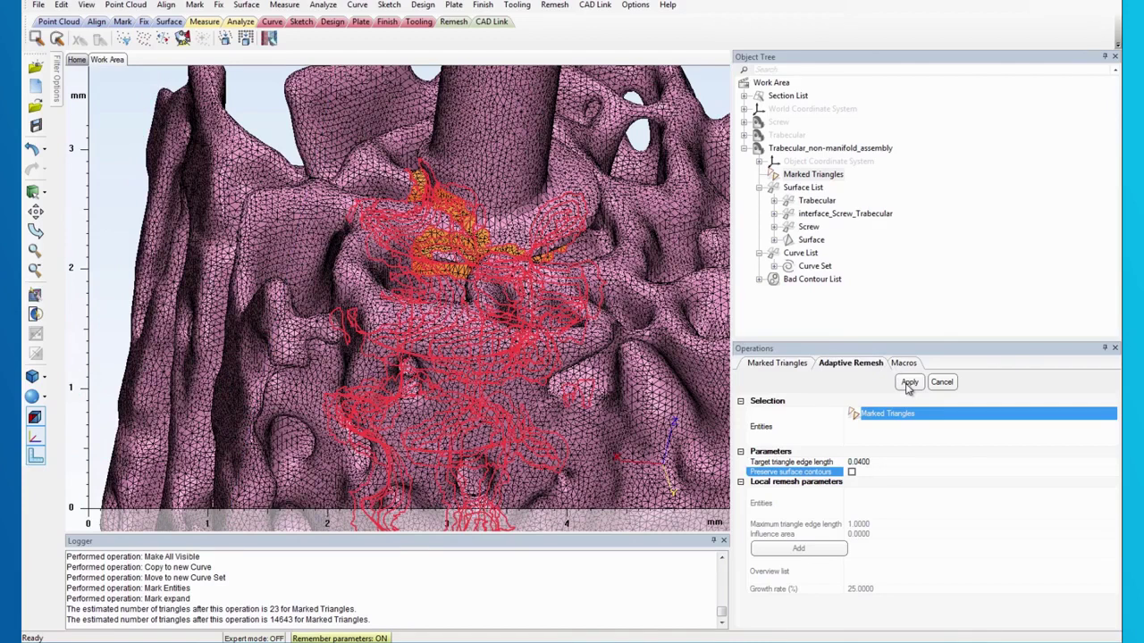
left_click(908, 384)
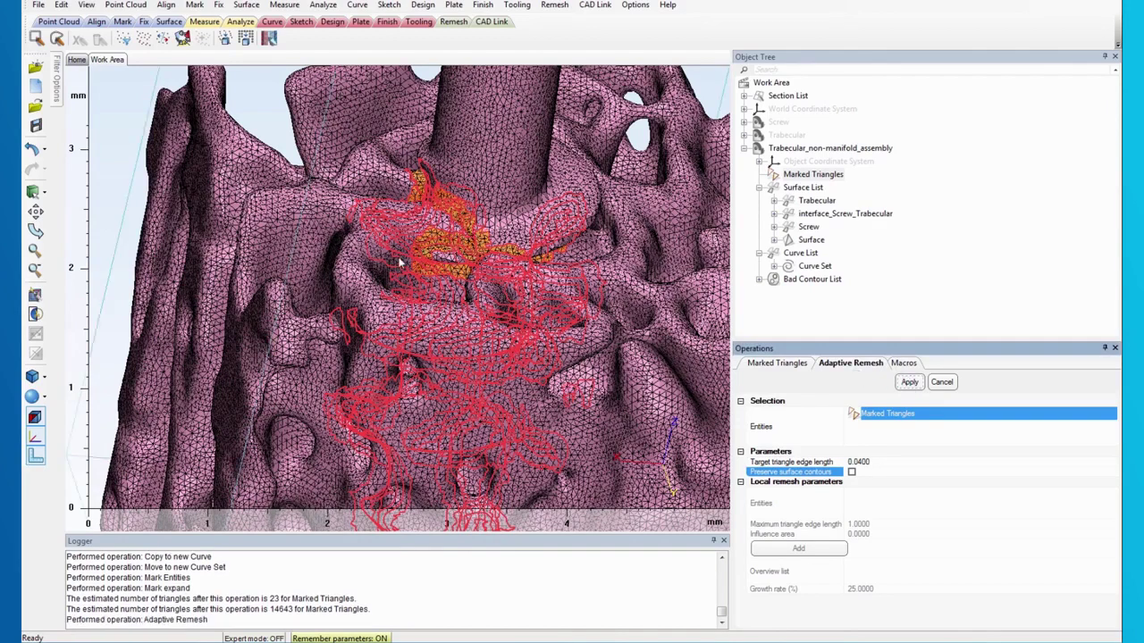
Step: Unmark all triangles and delete the curve set from the assembly's curve list
right_click(453, 257)
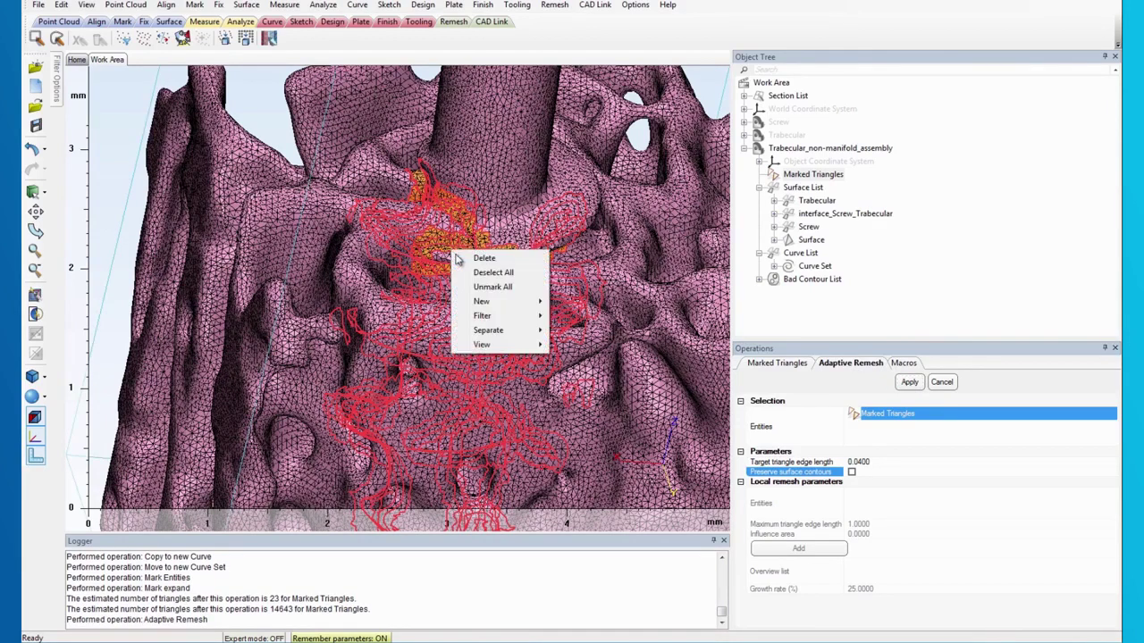
left_click(482, 288)
right_click(811, 255)
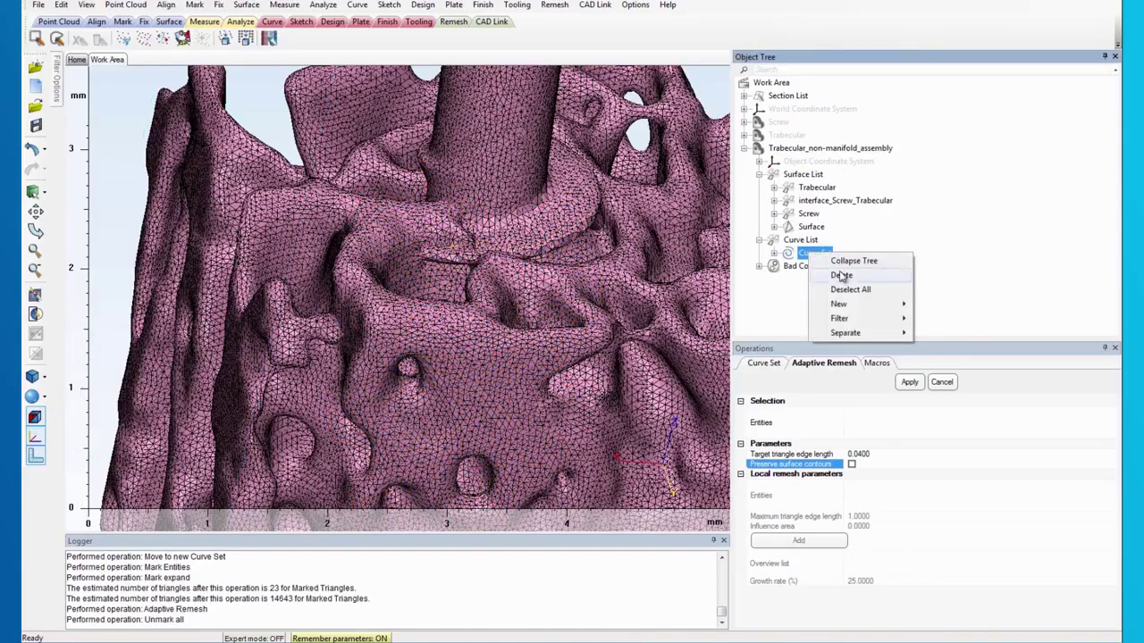
left_click(841, 275)
Step: Examine the remeshed triangles along the contours where the screw meets the trabecular bone
scroll(442, 154, "up", 5)
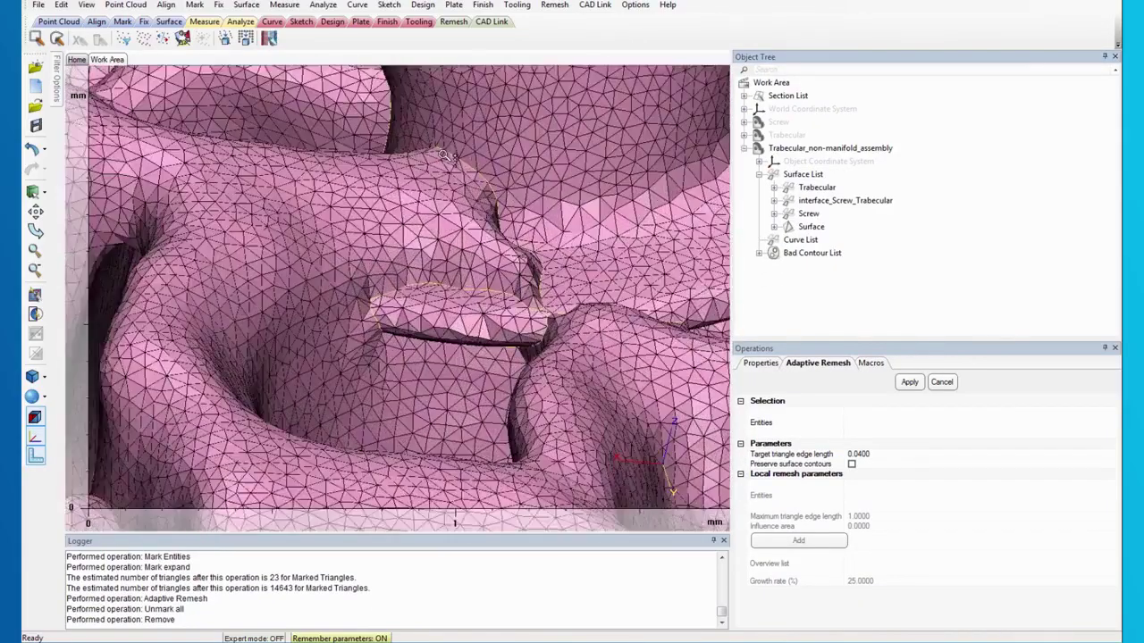
scroll(448, 259, "up", 6)
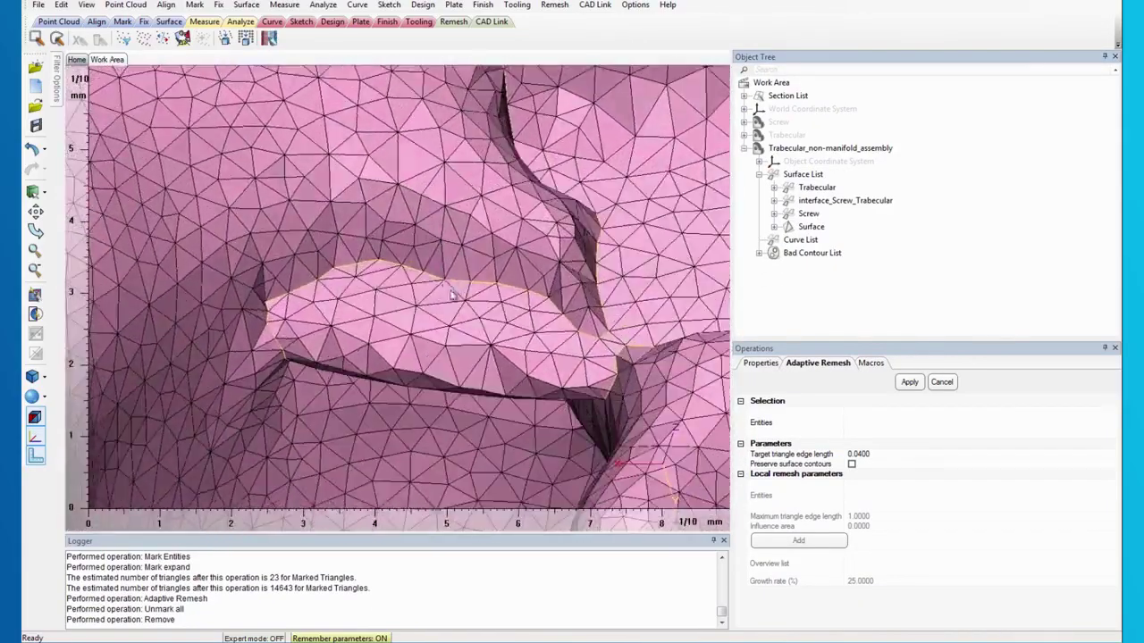
scroll(461, 231, "down", 4)
right_click_drag(471, 245, 363, 115)
scroll(349, 208, "up", 5)
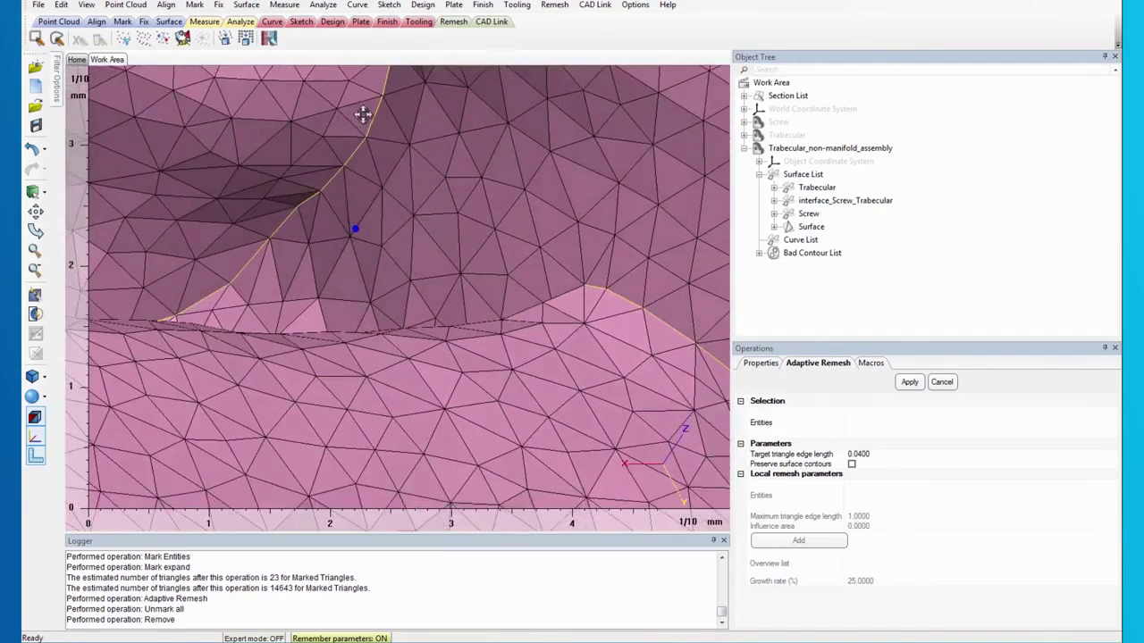
scroll(326, 257, "down", 5)
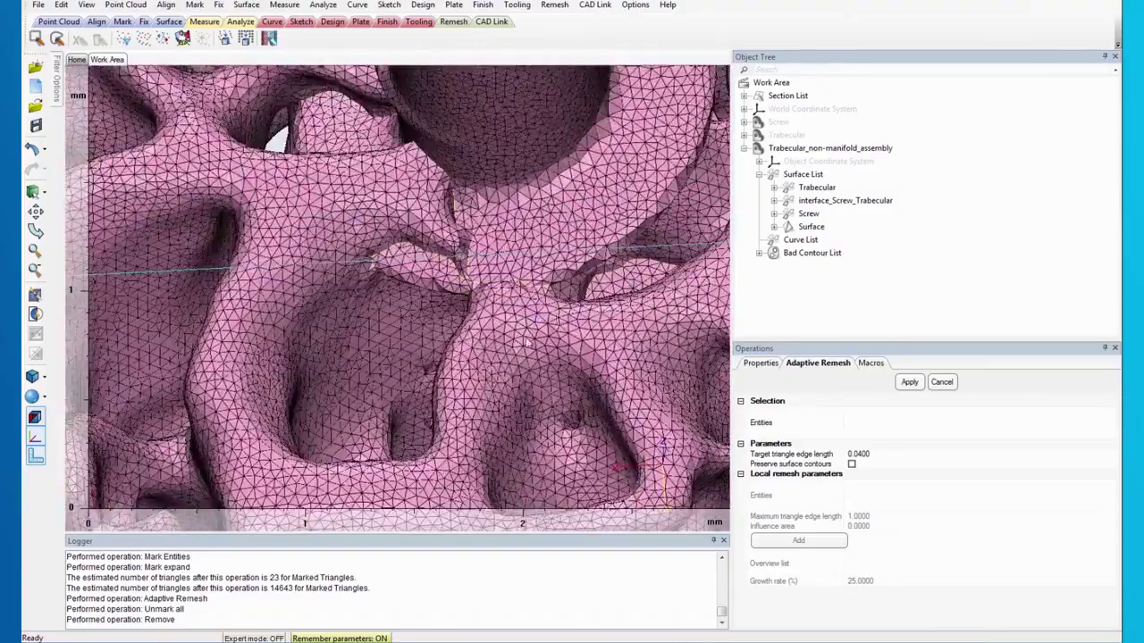
scroll(572, 275, "up", 5)
mouse_move(556, 248)
right_mouse_down()
mouse_move(528, 260)
mouse_move(542, 249)
right_mouse_up()
scroll(417, 237, "down", 5)
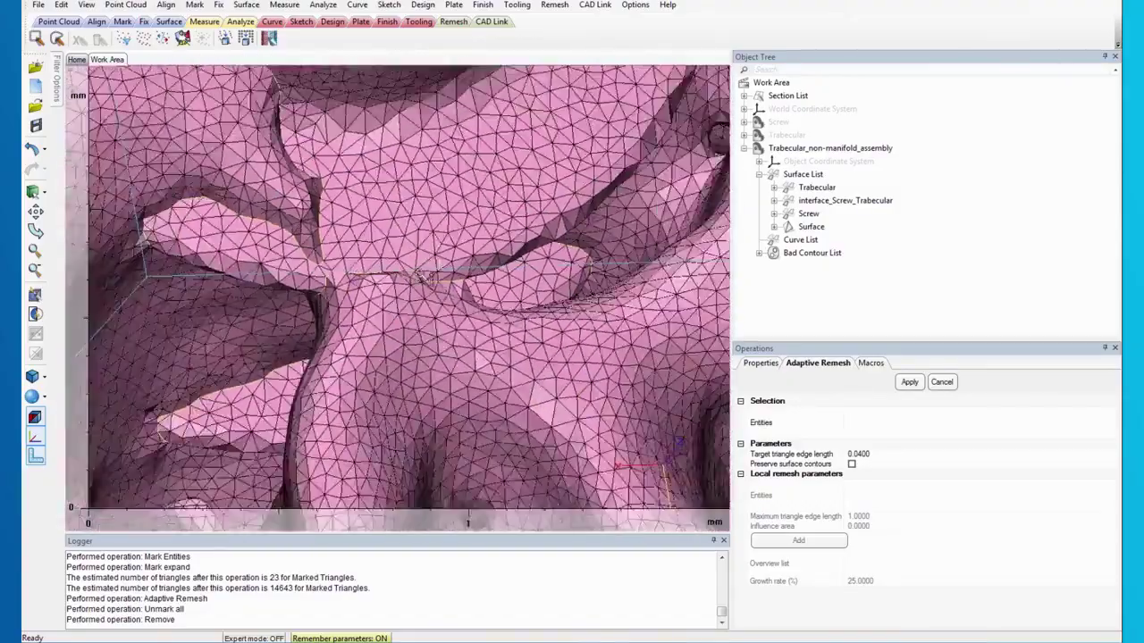
scroll(342, 309, "up", 5)
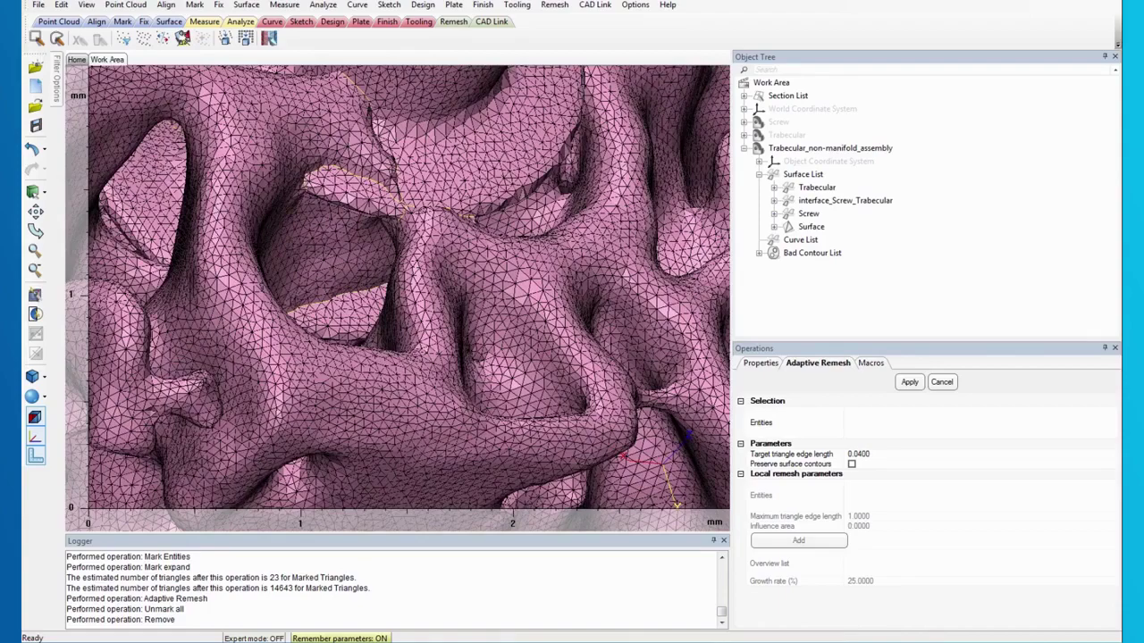
scroll(334, 312, "down", 2)
right_click_drag(329, 312, 443, 283)
scroll(336, 288, "down", 5)
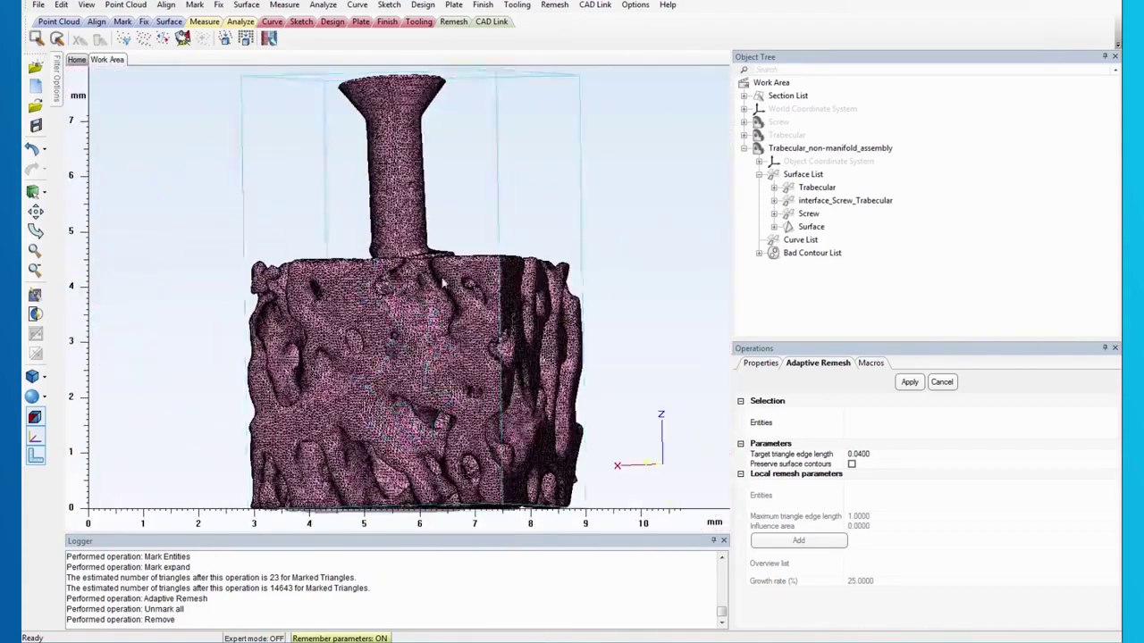
Step: Create a Tet4 volume mesh of Trabecular_non-manifold_assembly, analyzing quality by Aspect ratio (A) with threshold 100, and check the logged quality result
left_click(554, 5)
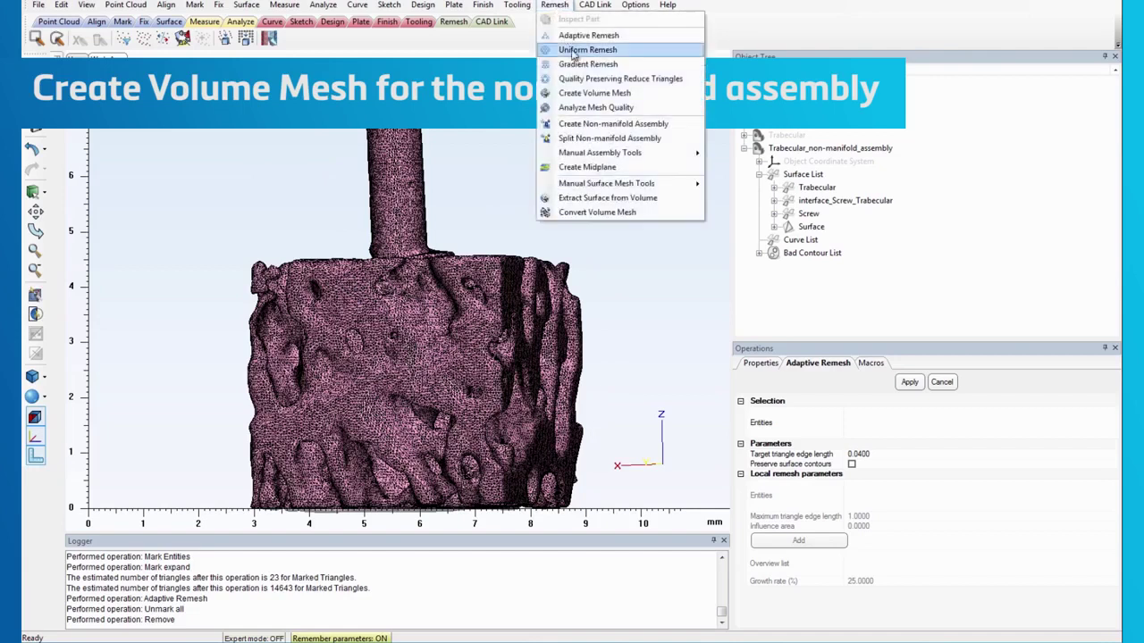
left_click(590, 93)
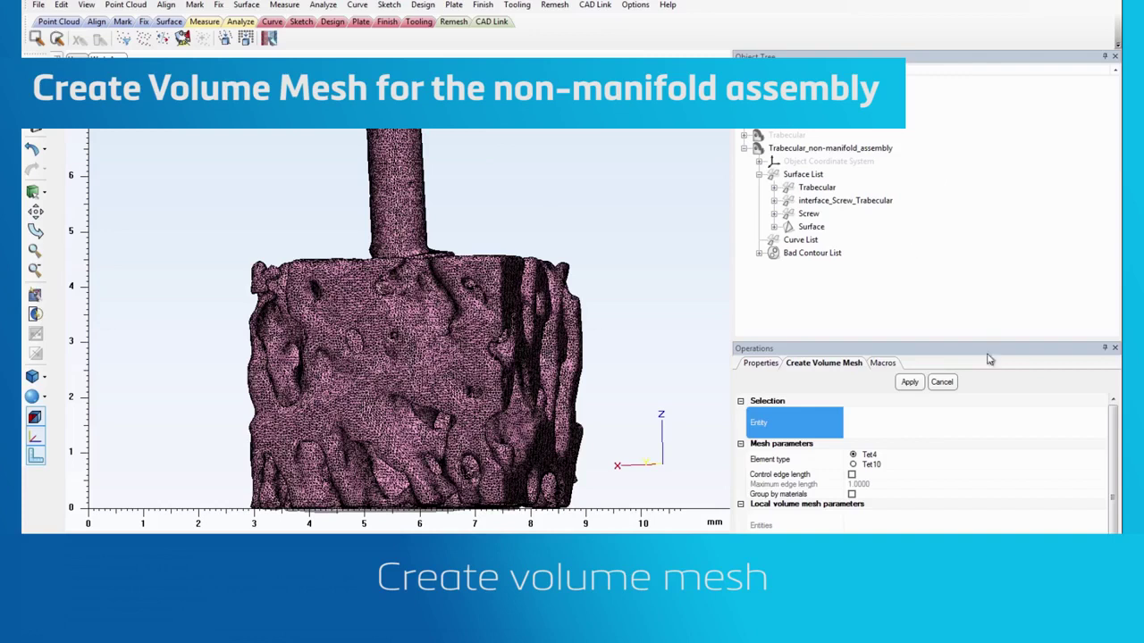
left_click(822, 149)
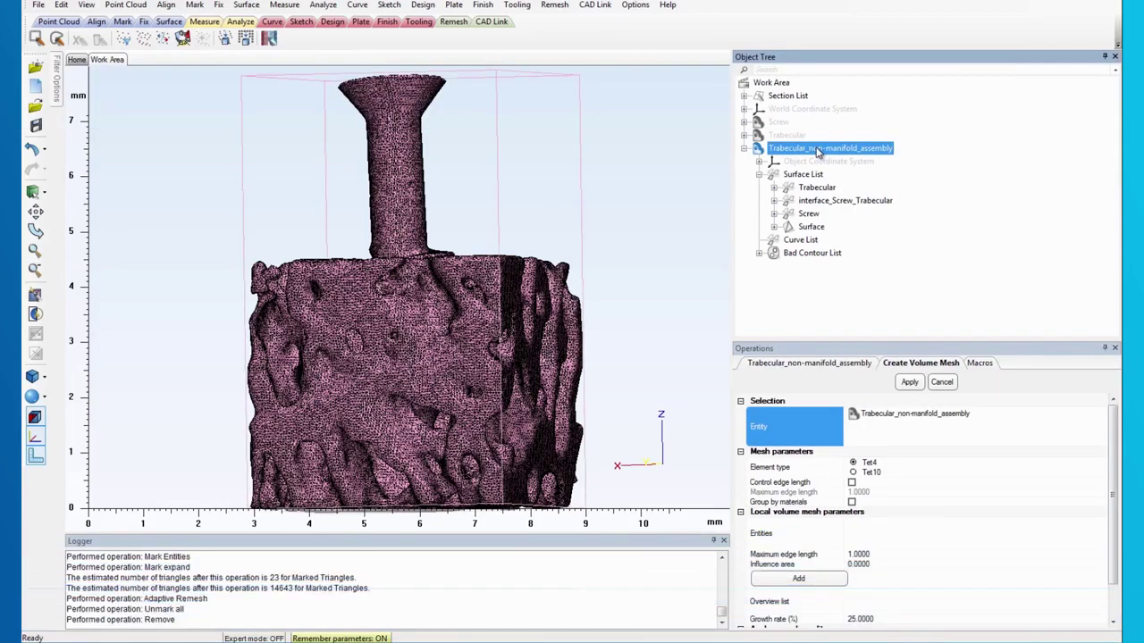
left_click(813, 468)
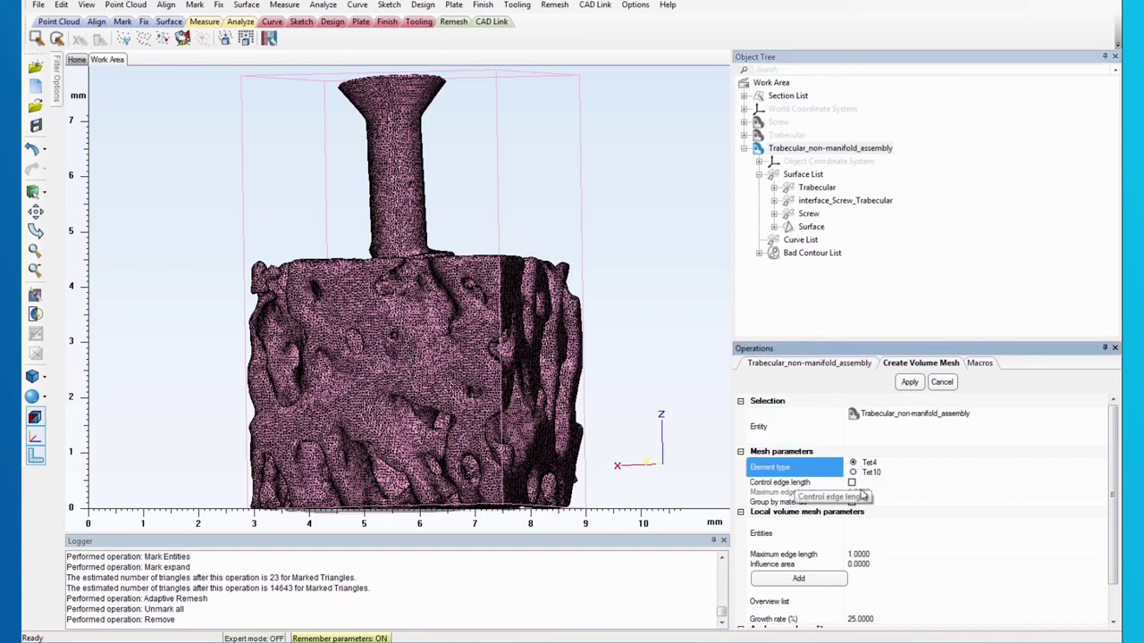
double_click(751, 514)
left_click(780, 535)
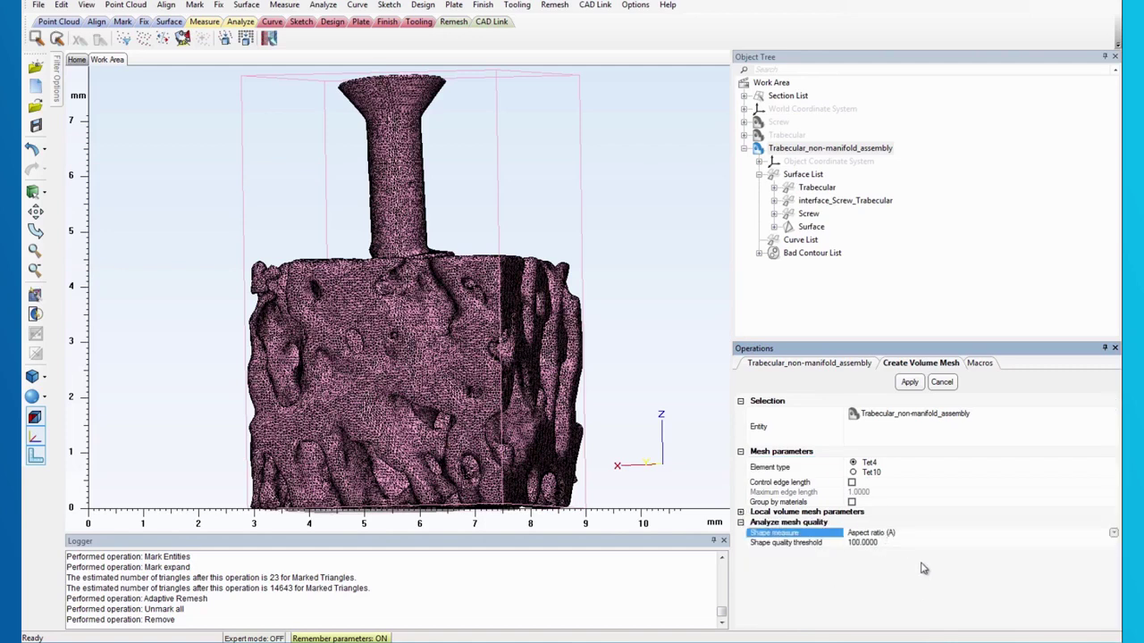
left_click(911, 385)
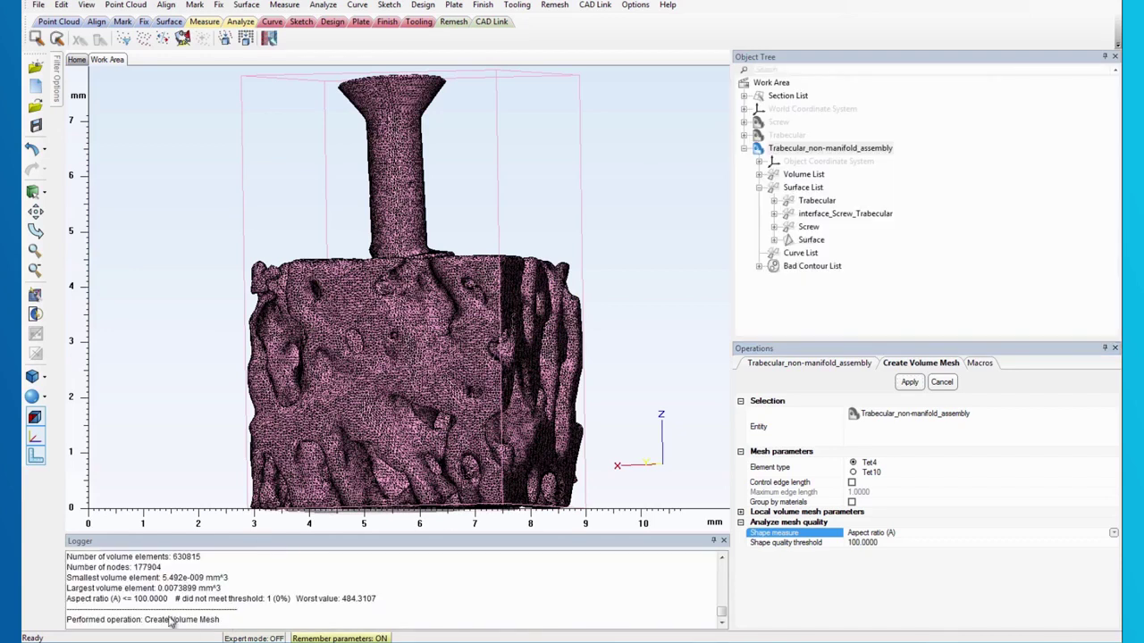
left_click(200, 598)
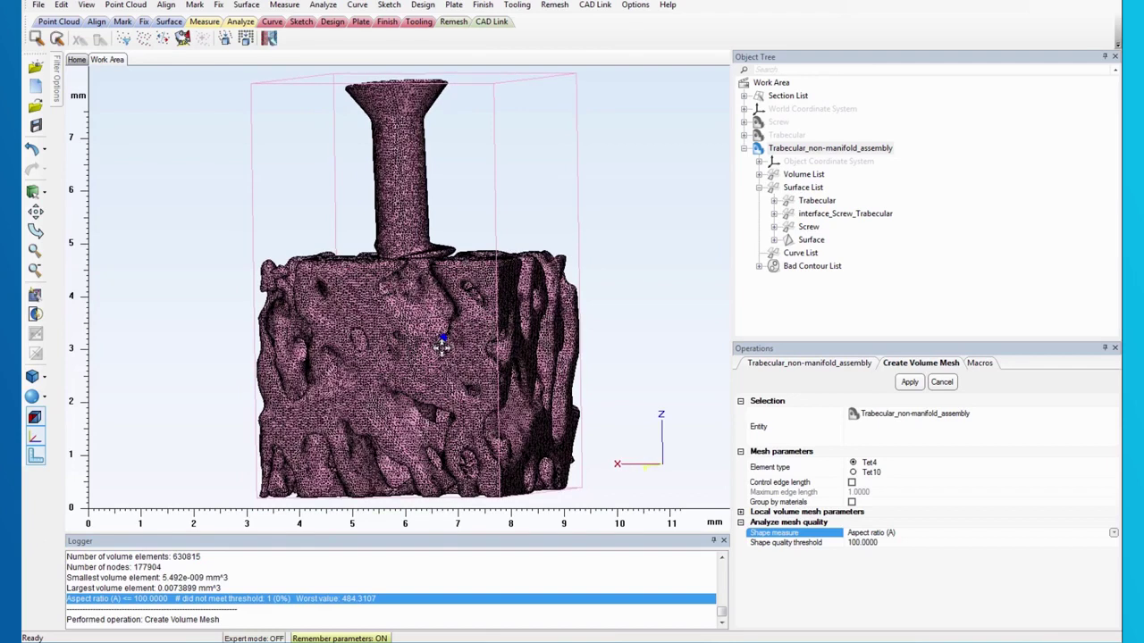
Step: Set up Analyze Mesh Quality for the assembly with a calculated volume histogram, Aspect ratio (A) as shape measure and a quality threshold of 100
left_click(553, 5)
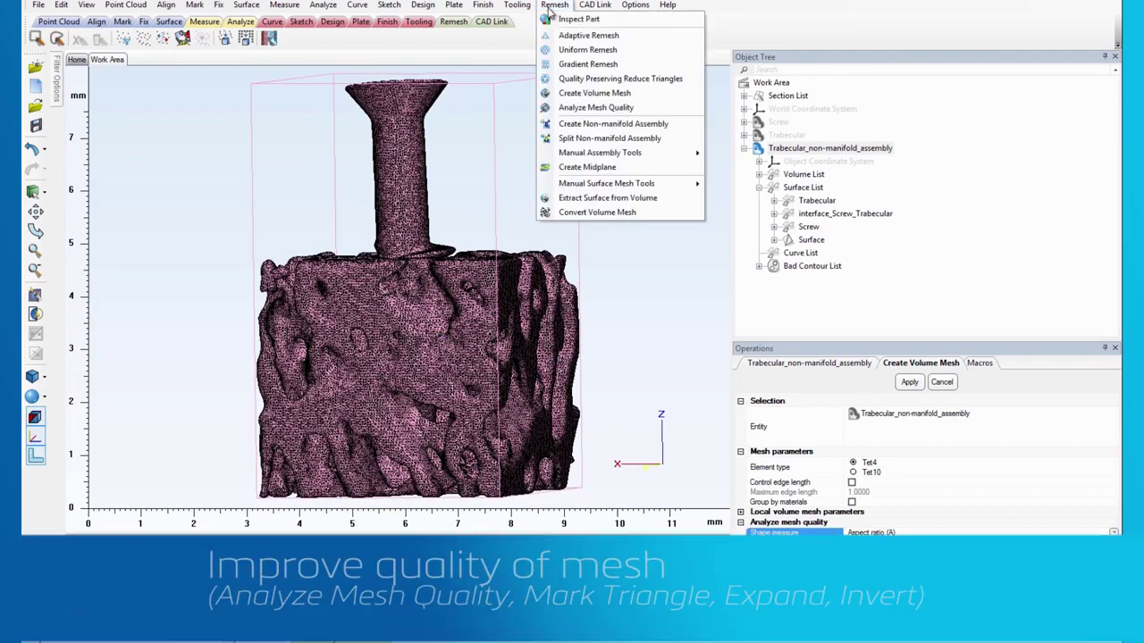
left_click(588, 109)
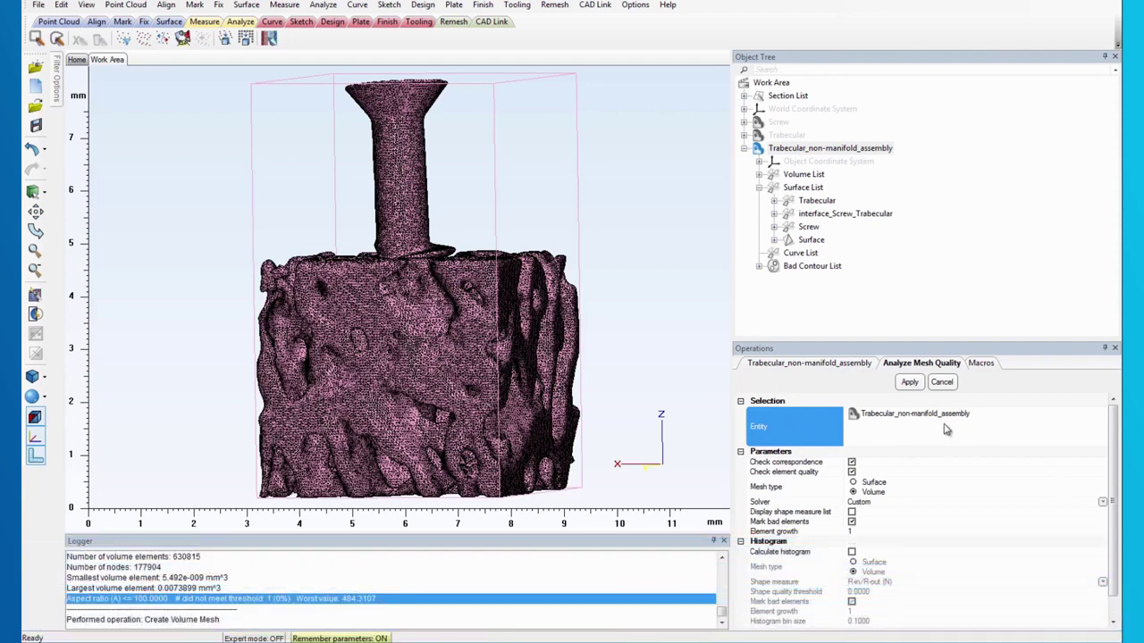
left_click(814, 554)
left_click(853, 553)
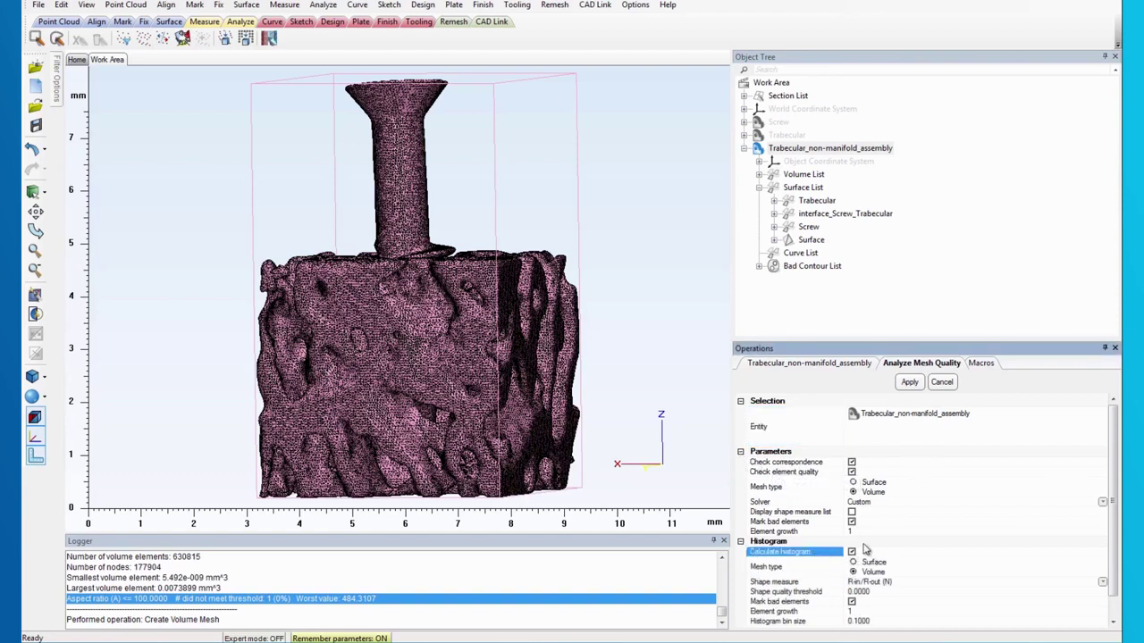
scroll(899, 541, "down", 2)
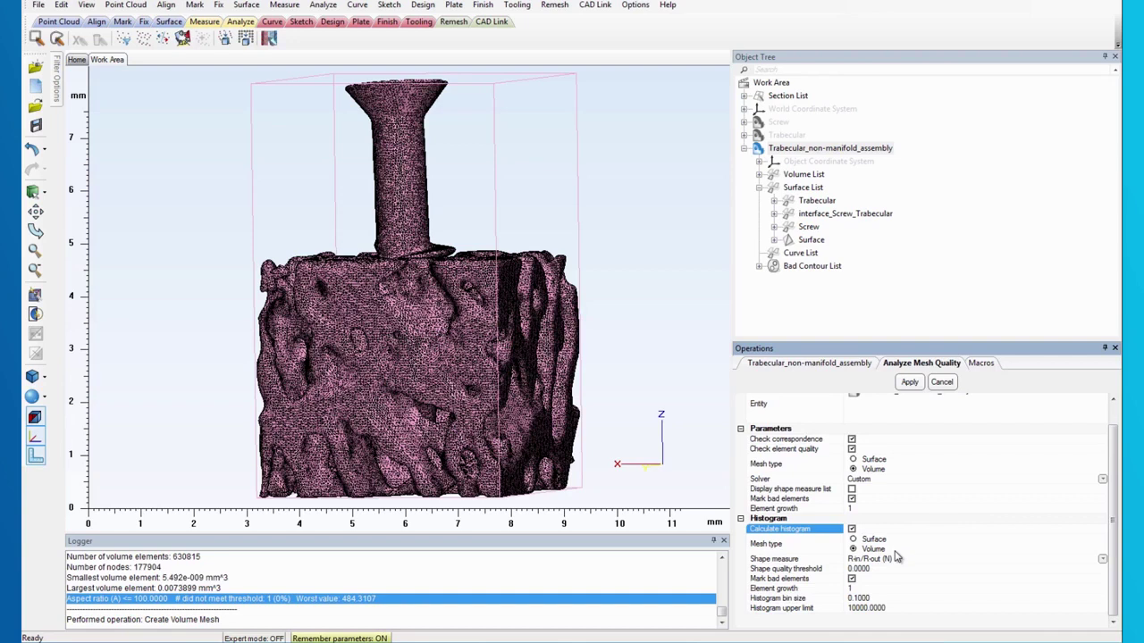
left_click(895, 560)
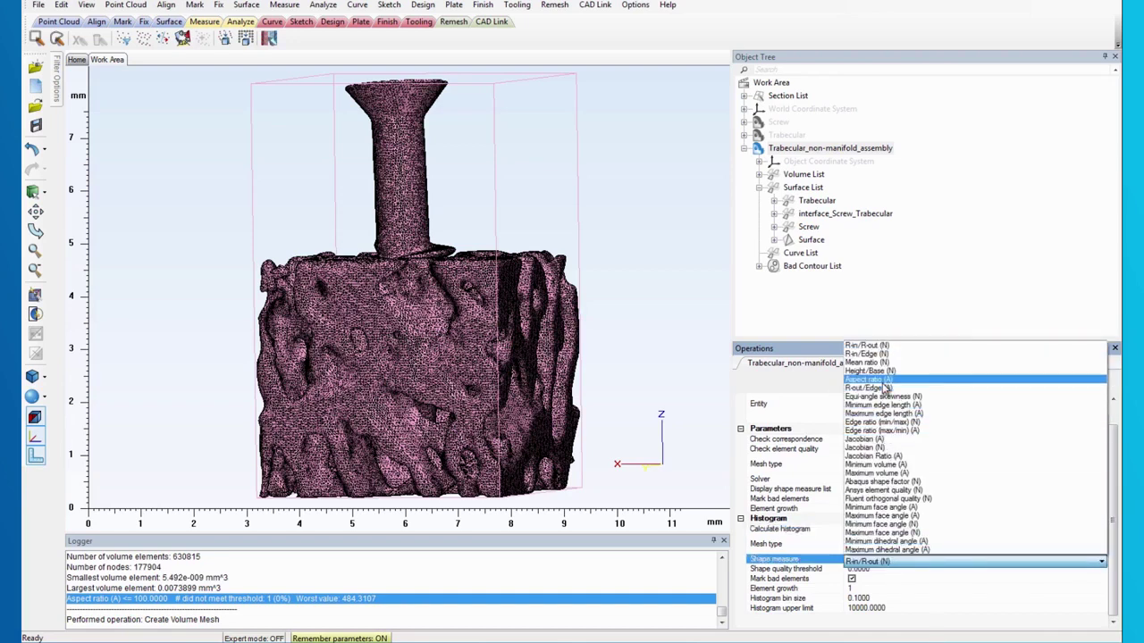
left_click(885, 381)
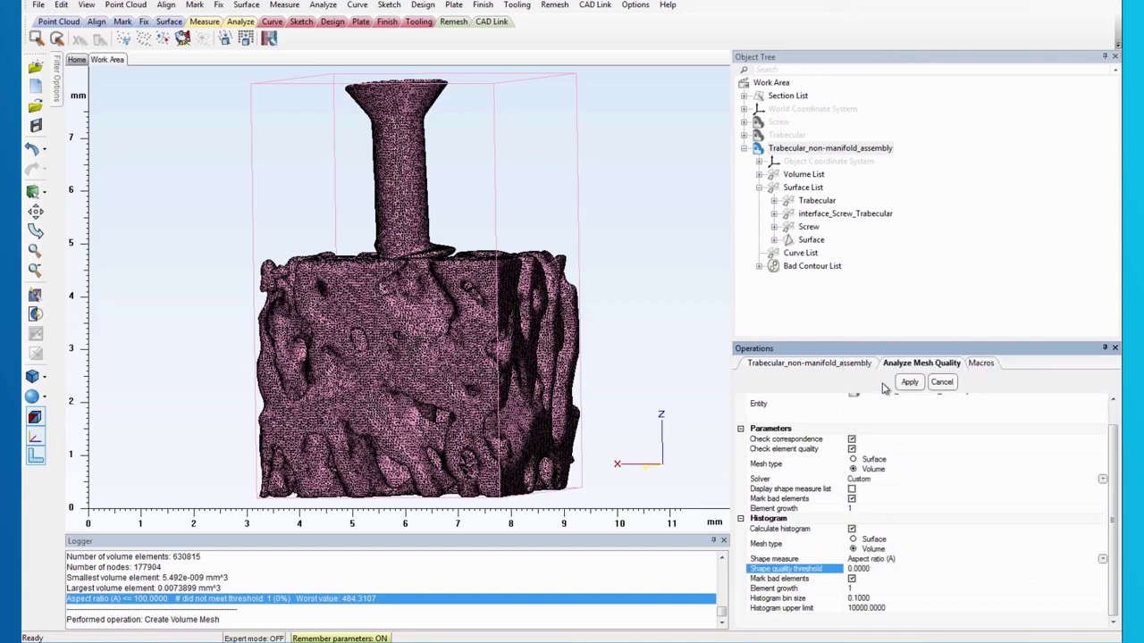
double_click(865, 570)
type("1")
left_click(840, 581)
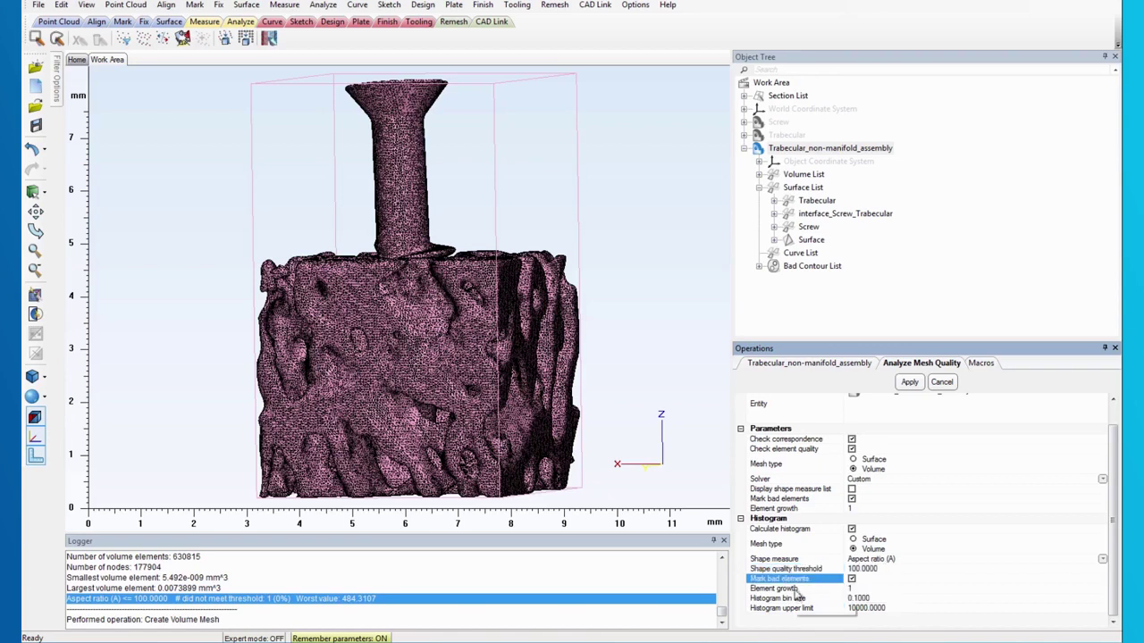
Step: Set the histogram's element growth to 3, bin size to 10 and upper limit to 100, and run the mesh quality analysis
left_click(858, 588)
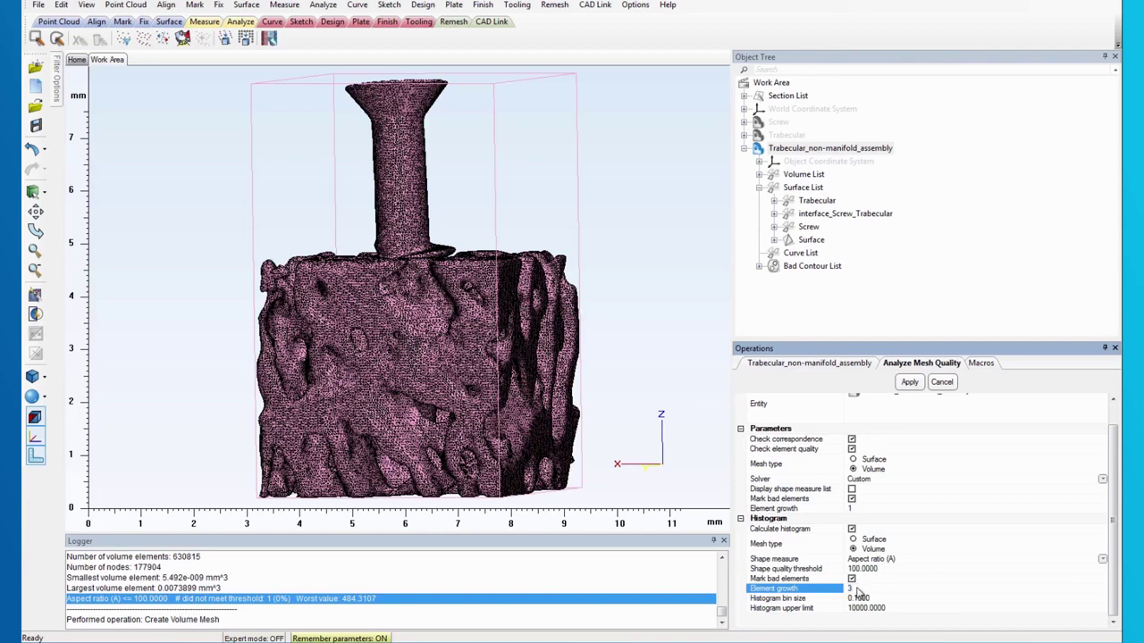
left_click(810, 598)
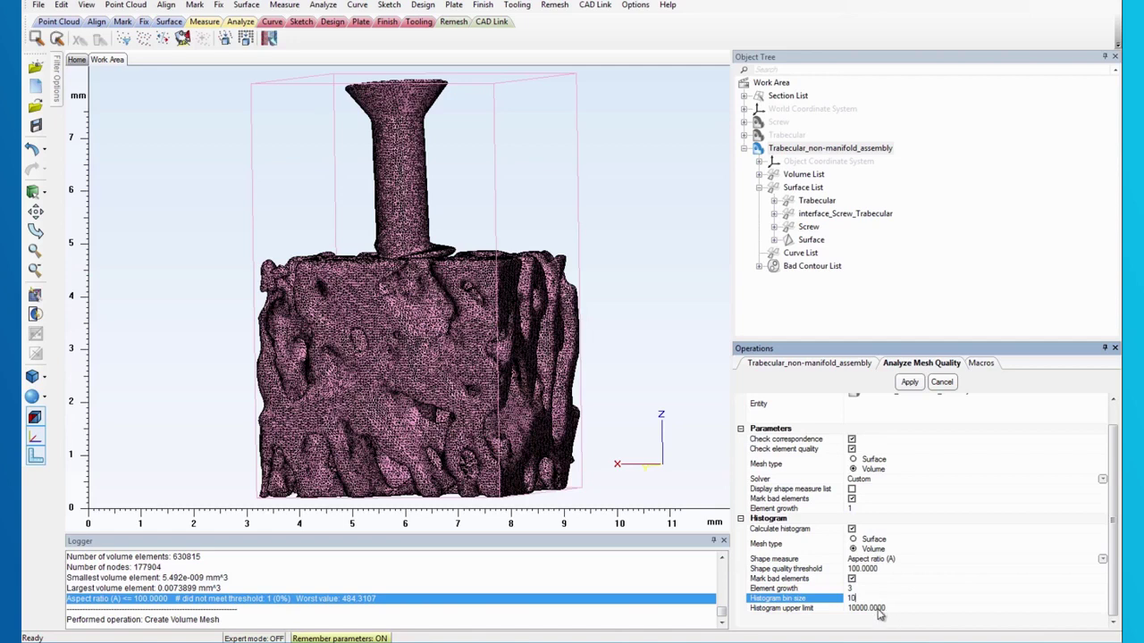
left_click(880, 608)
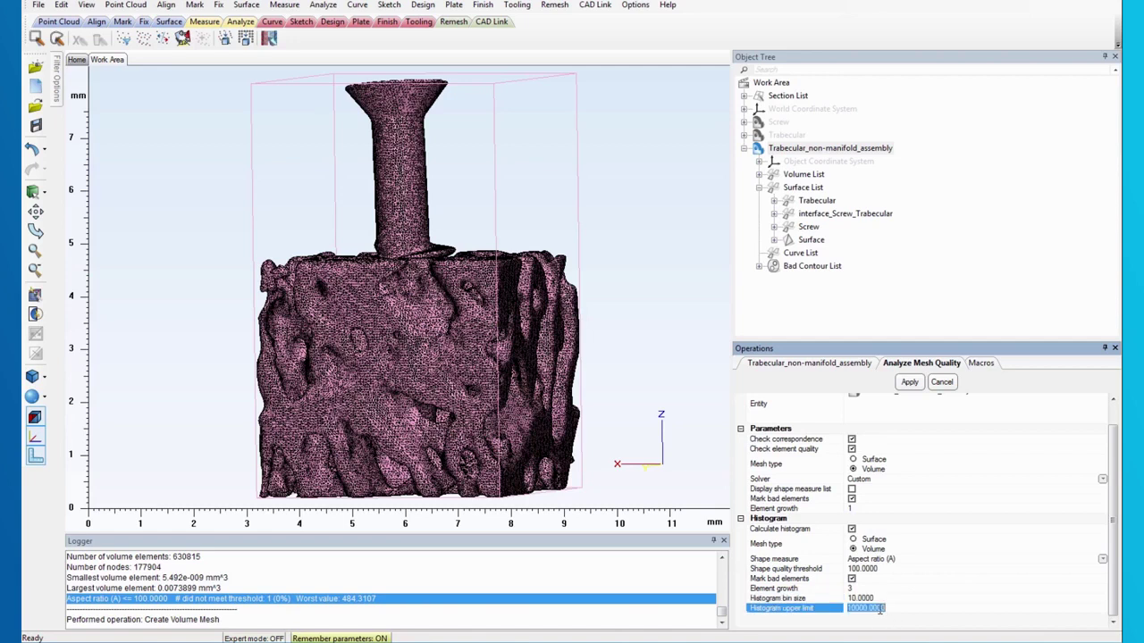
type("1")
key("Return")
scroll(416, 358, "up", 1)
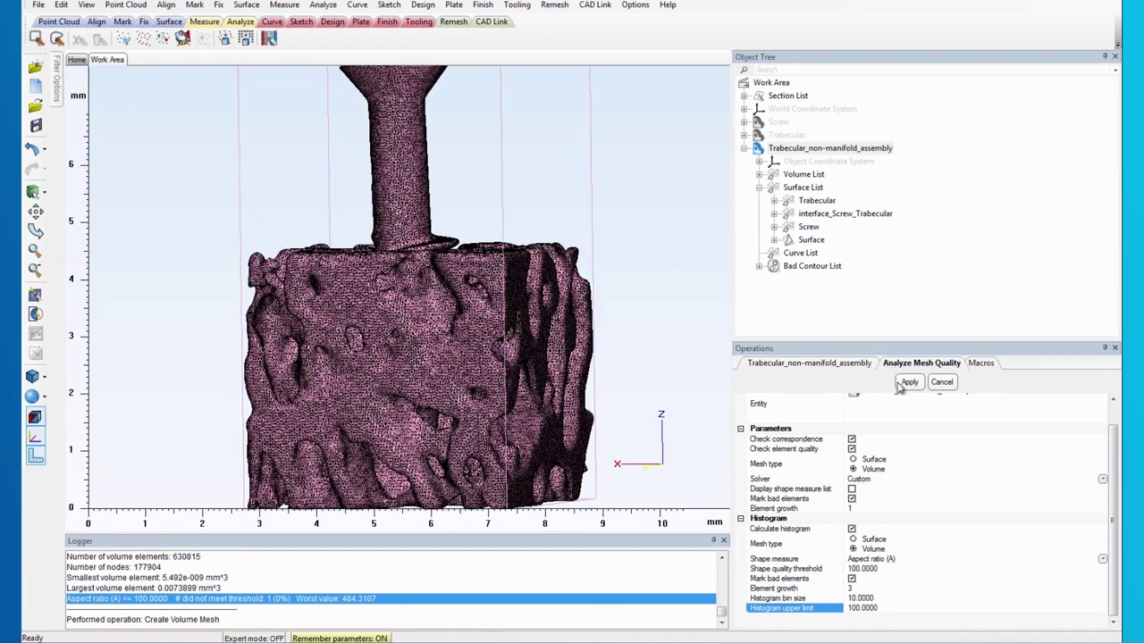
left_click(894, 381)
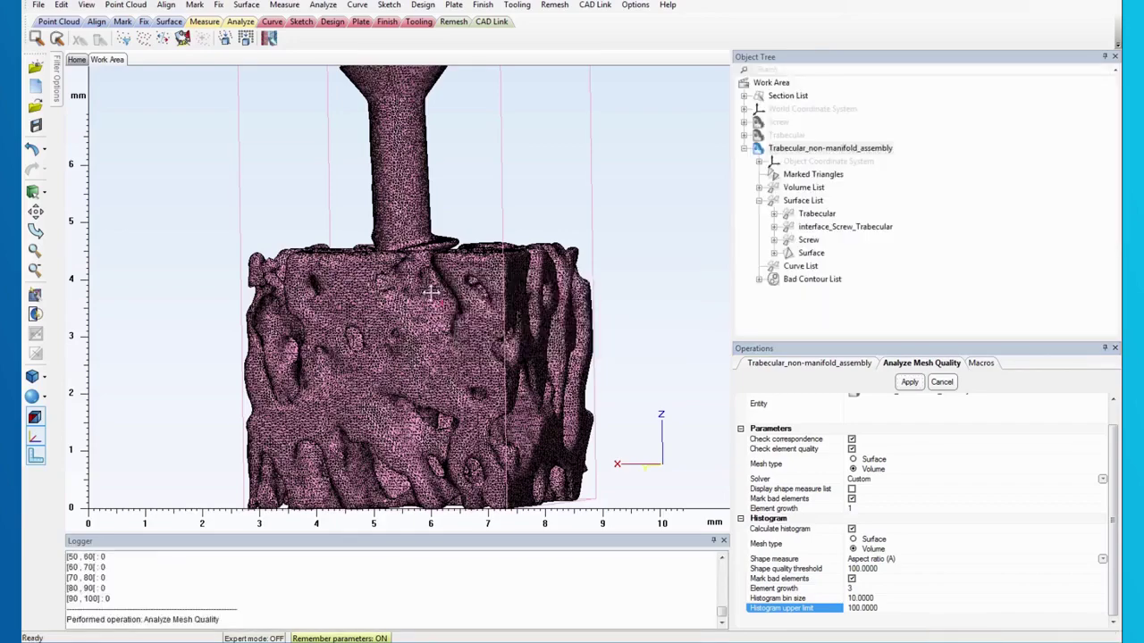
middle_click_drag(423, 284, 389, 319)
scroll(388, 317, "up", 5)
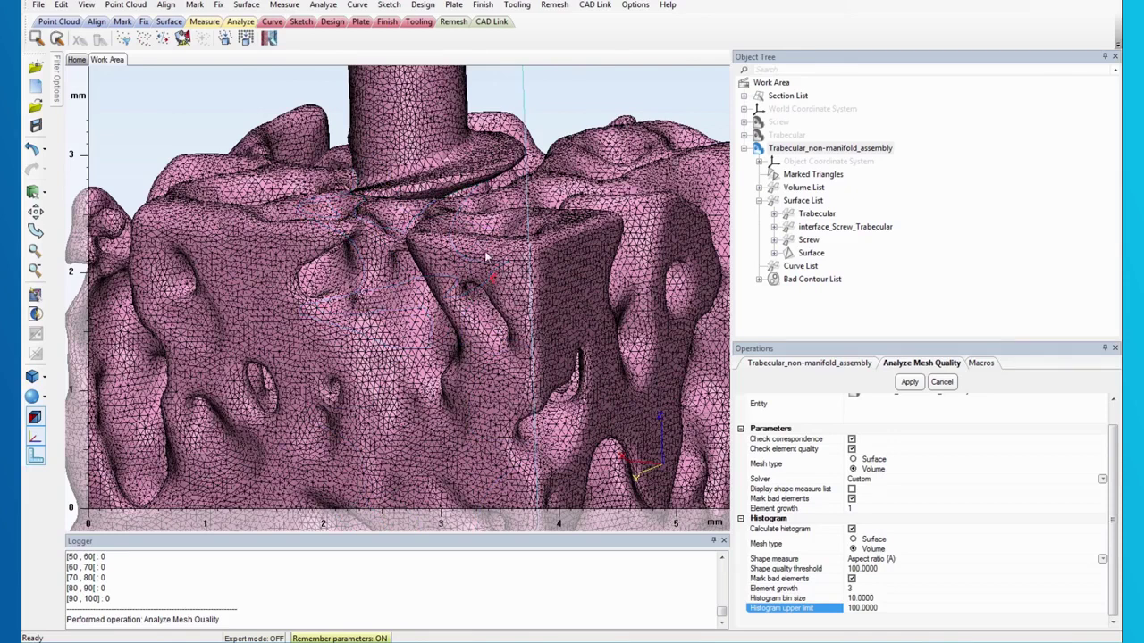
Step: Hide the Volume List of Trabecular_non-manifold_assembly so only its surface triangles are displayed
left_click(801, 187)
right_click(798, 189)
left_click(821, 229)
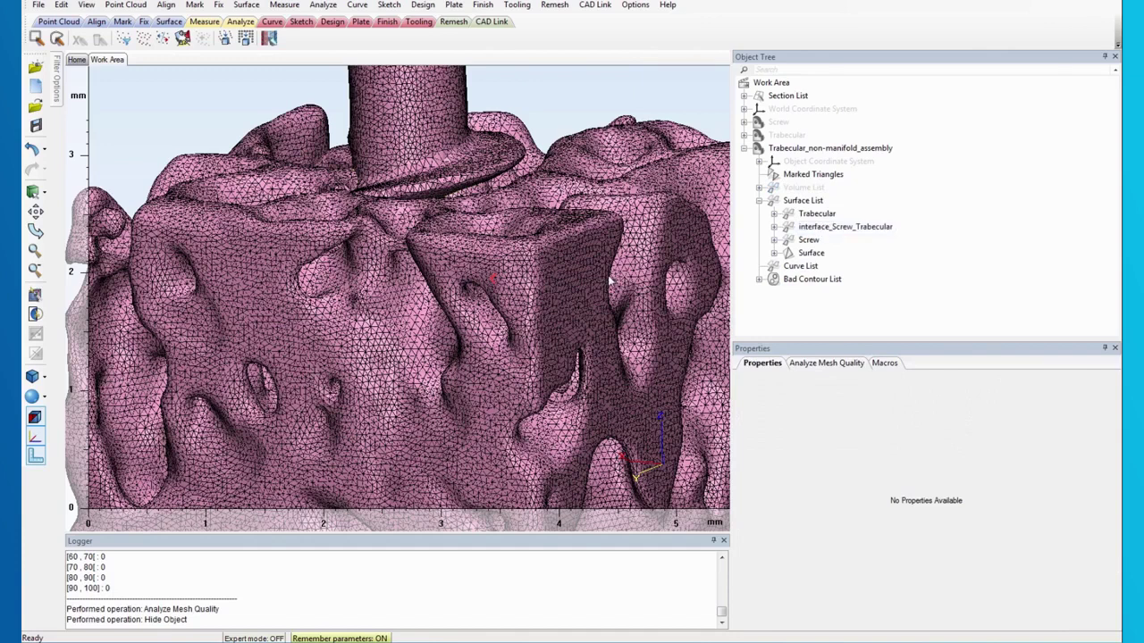
Step: Expand the marked triangles by number, using 3 iterations and marking across surfaces
left_click(194, 5)
mouse_move(228, 130)
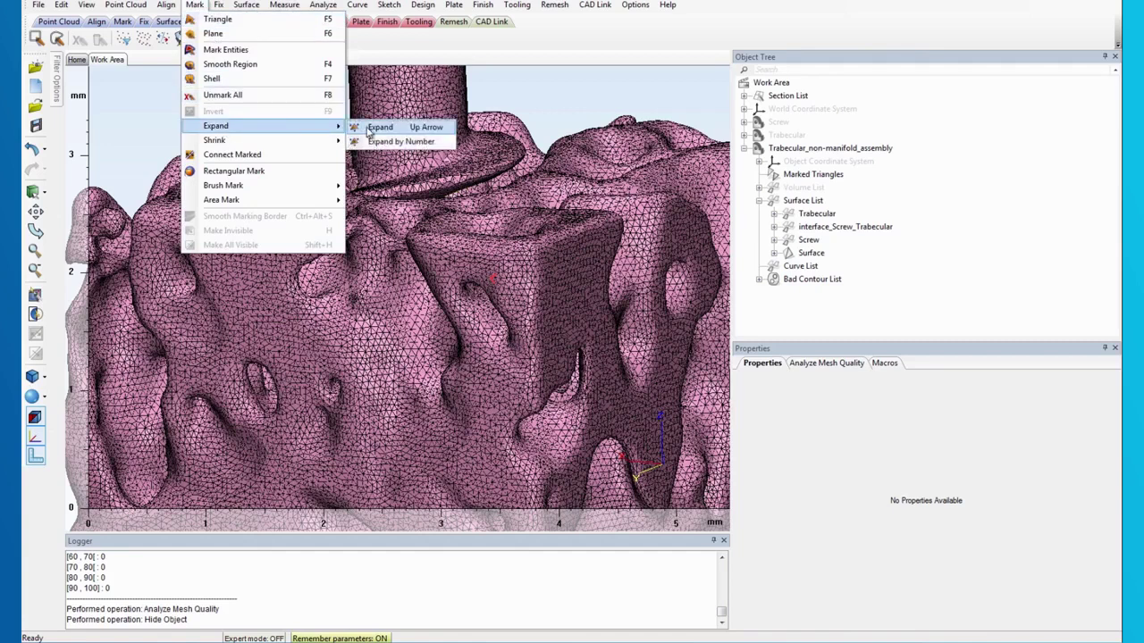
left_click(393, 142)
left_click(813, 176)
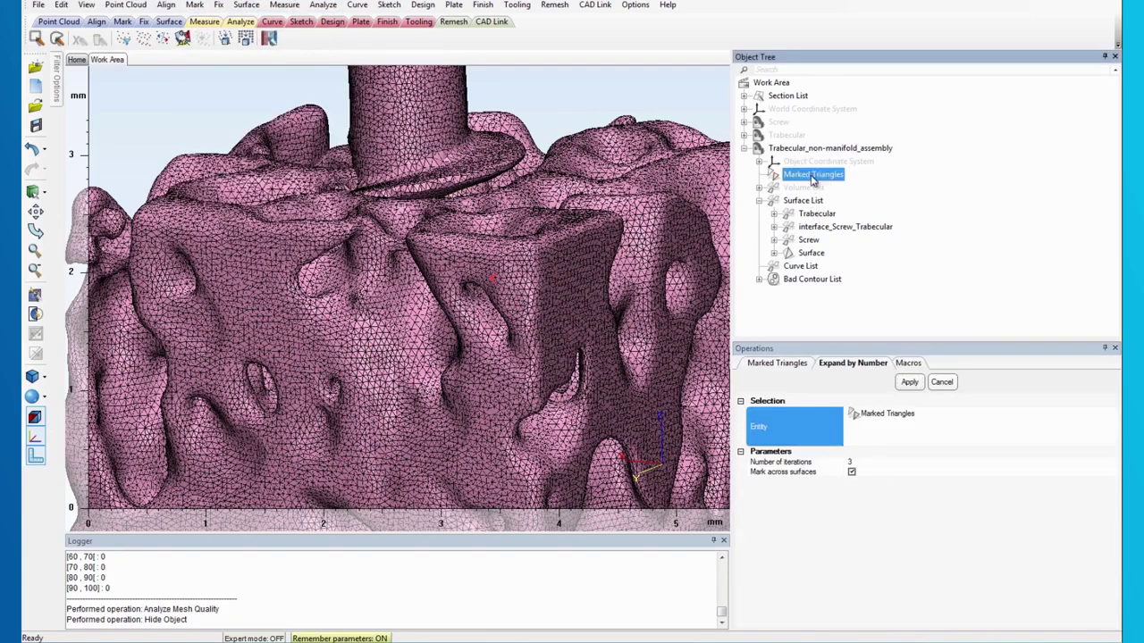
left_click(861, 457)
left_click(909, 383)
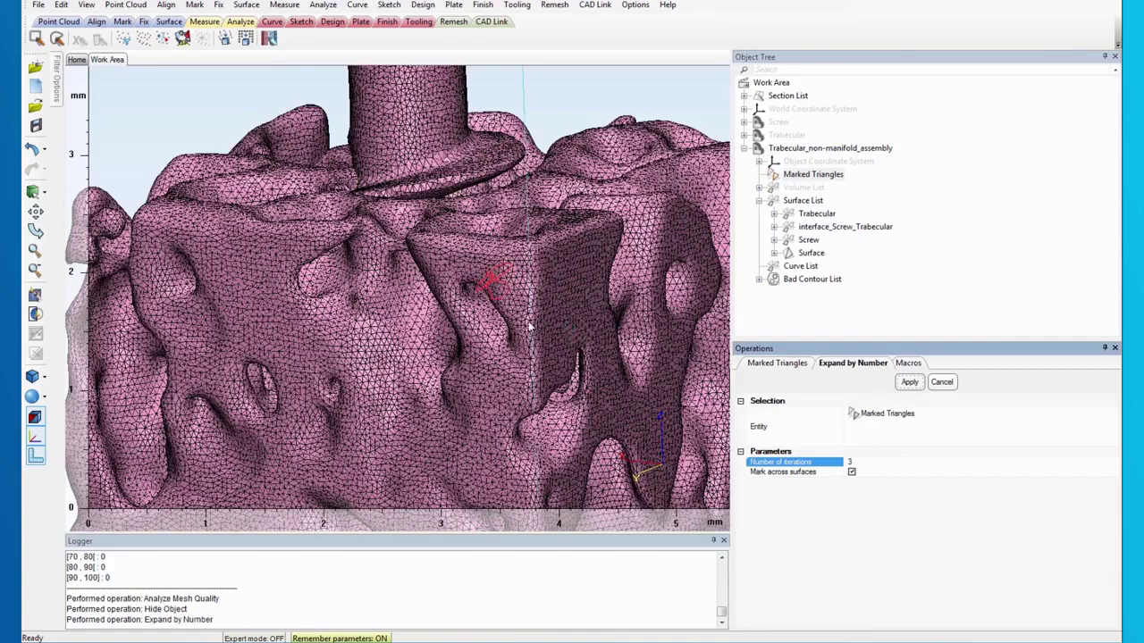
Step: Isolate the marked patch by inverting the marking and making all the other triangles invisible
right_click_drag(508, 308, 512, 289)
scroll(513, 289, "up", 2)
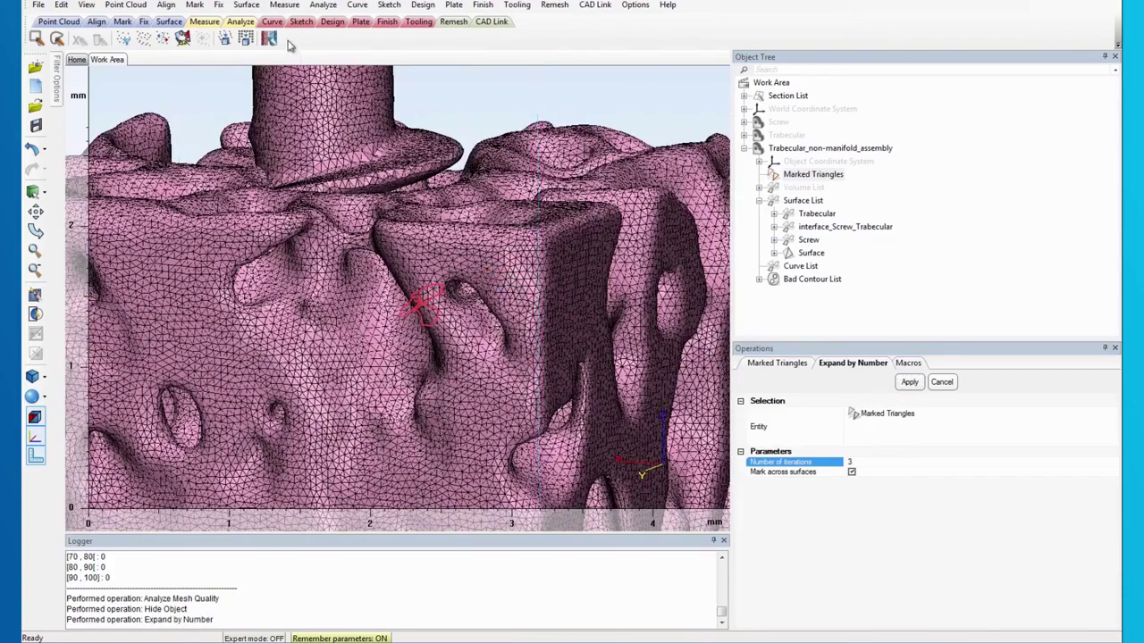
left_click(195, 4)
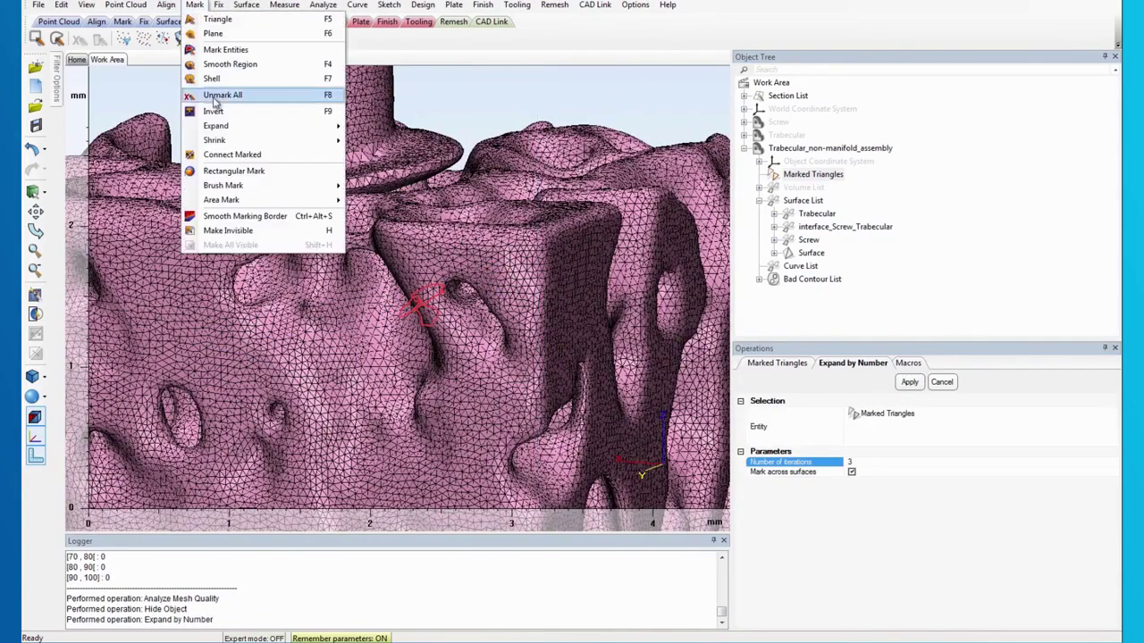
left_click(213, 112)
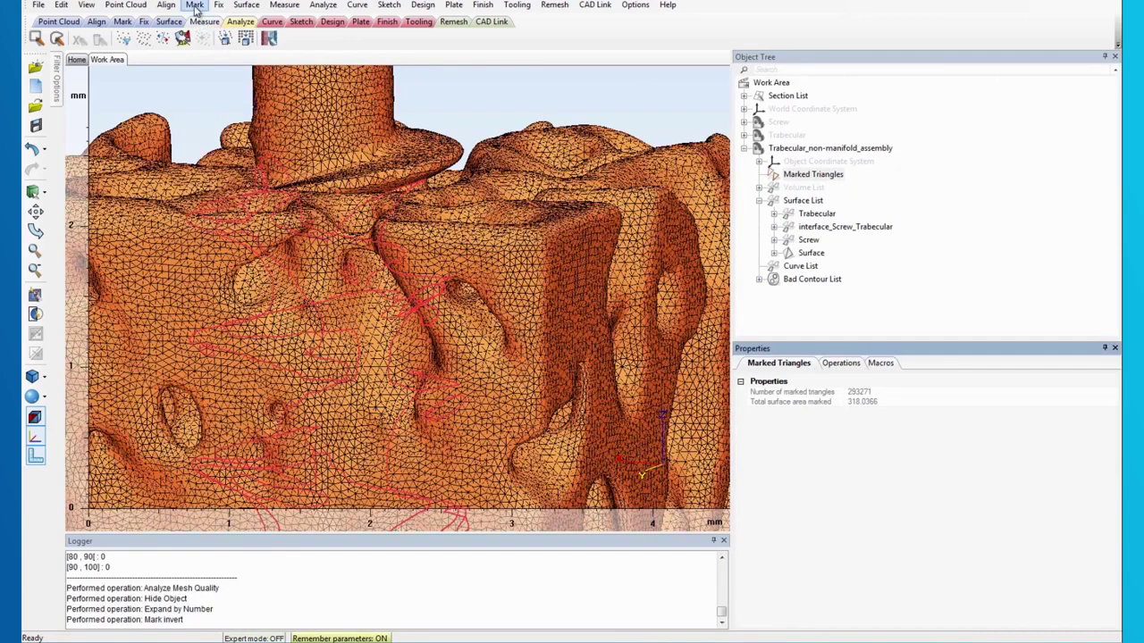
left_click(195, 5)
left_click(228, 230)
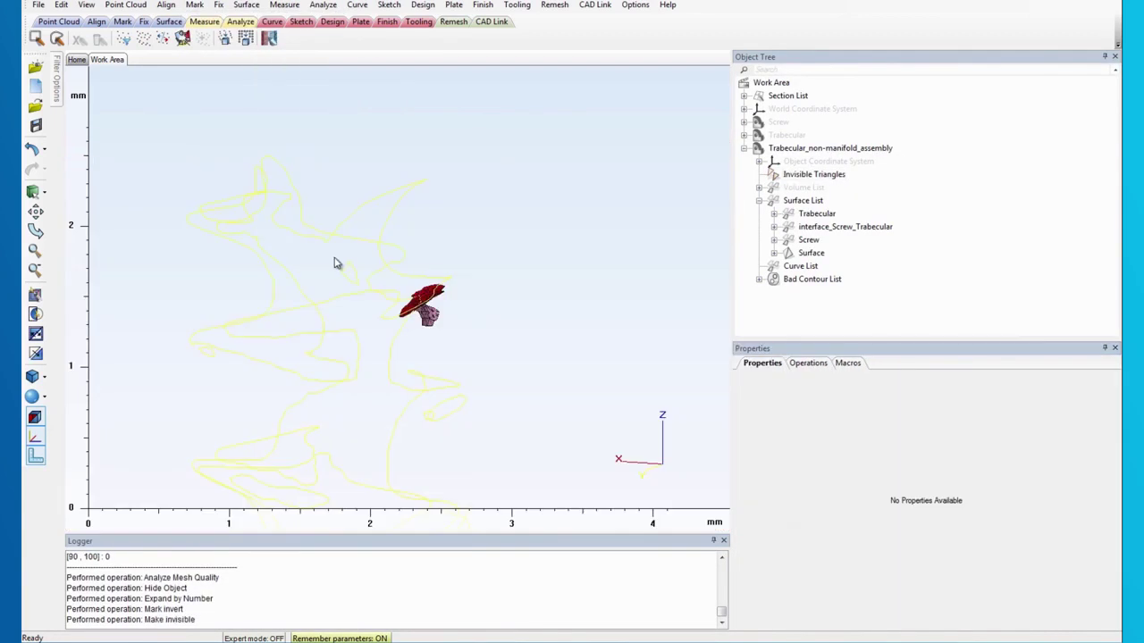
Step: Rerun the volume mesh quality analysis on Trabecular_non-manifold_assembly with Aspect ratio (A), threshold 100, to mark the bad elements in the isolated patch
right_click_drag(378, 293, 361, 258)
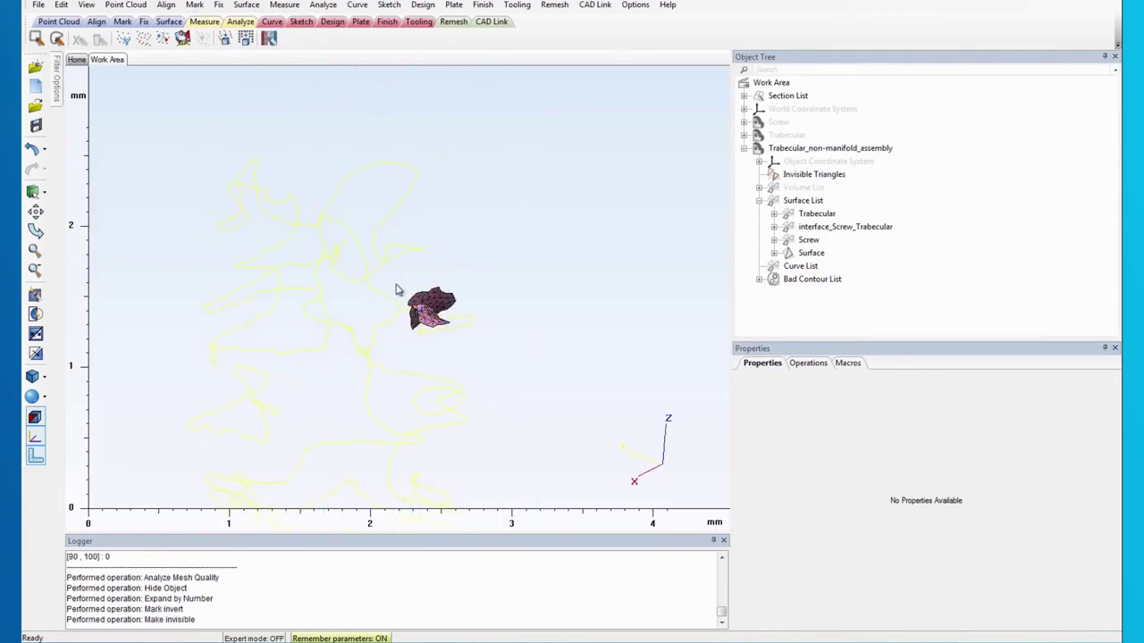
scroll(470, 329, "up", 3)
scroll(469, 331, "up", 3)
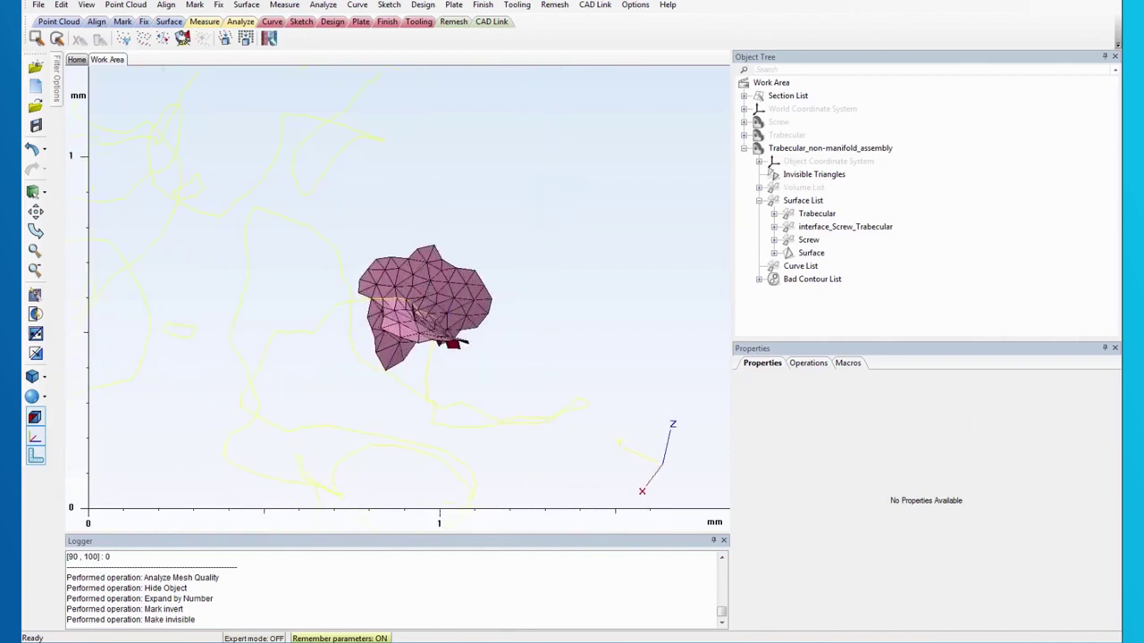
left_click(554, 6)
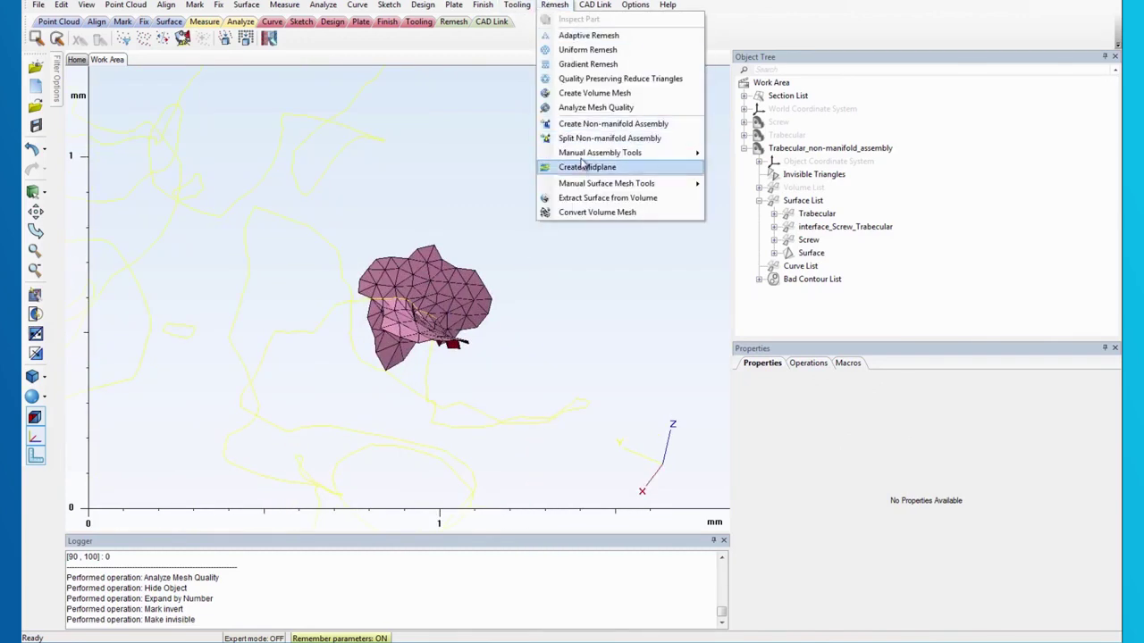
left_click(588, 107)
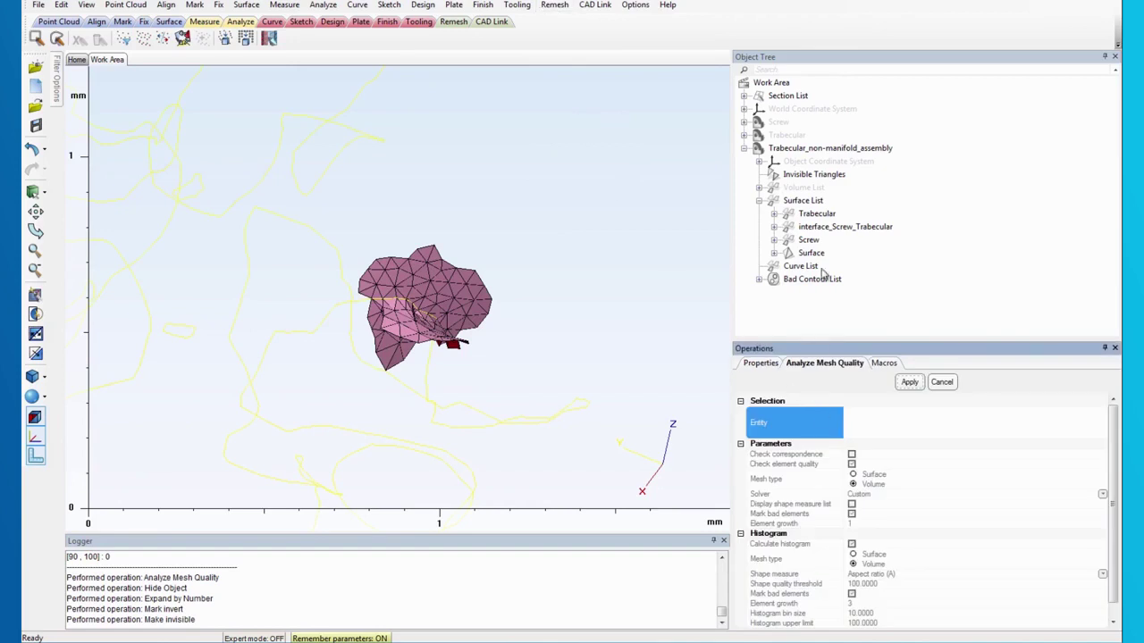
left_click(809, 148)
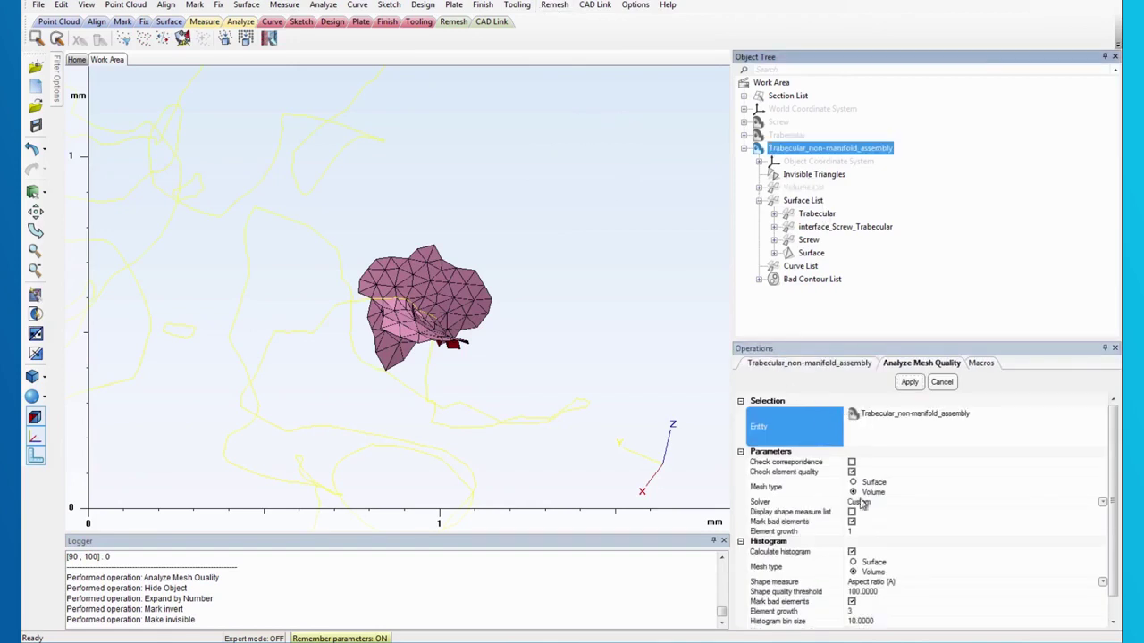
left_click(909, 383)
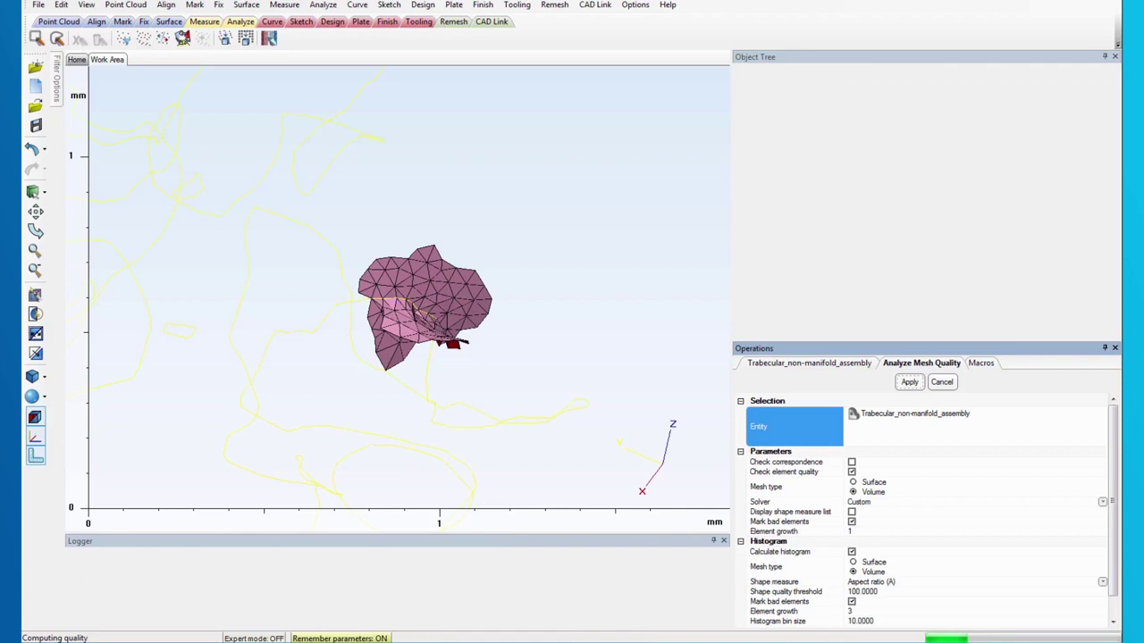
mouse_move(364, 642)
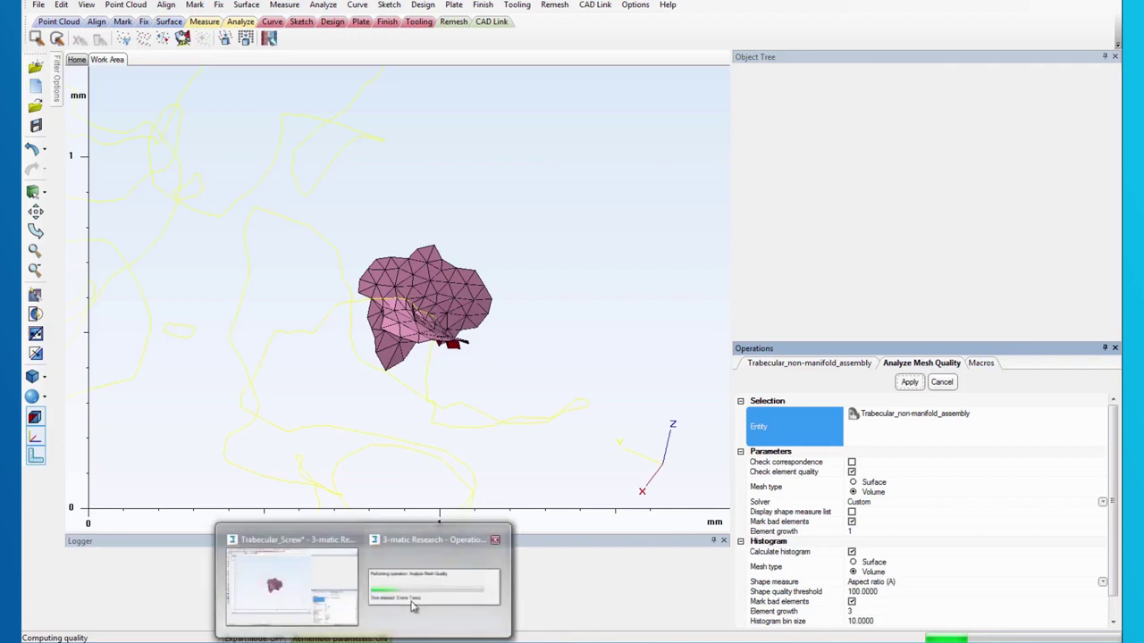
left_click(413, 555)
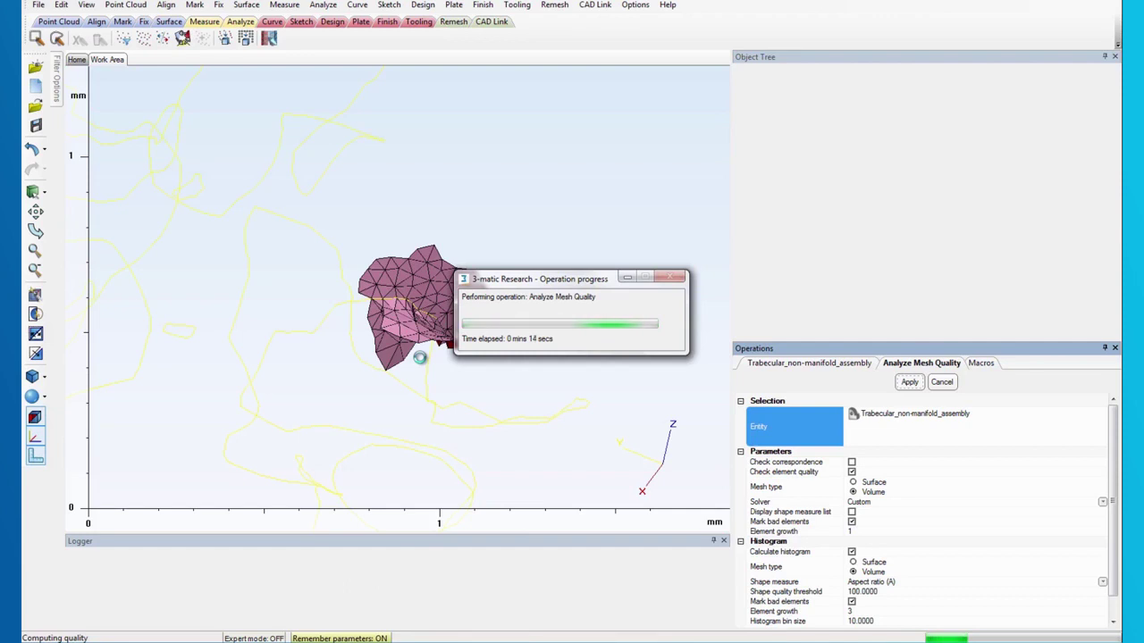
Step: Delete the two adjoining marked triangles on the wall just above the contour, using the manual Delete Triangle tool
right_click_drag(420, 358, 227, 273)
scroll(425, 331, "up", 5)
scroll(456, 297, "up", 3)
right_click_drag(456, 298, 374, 255)
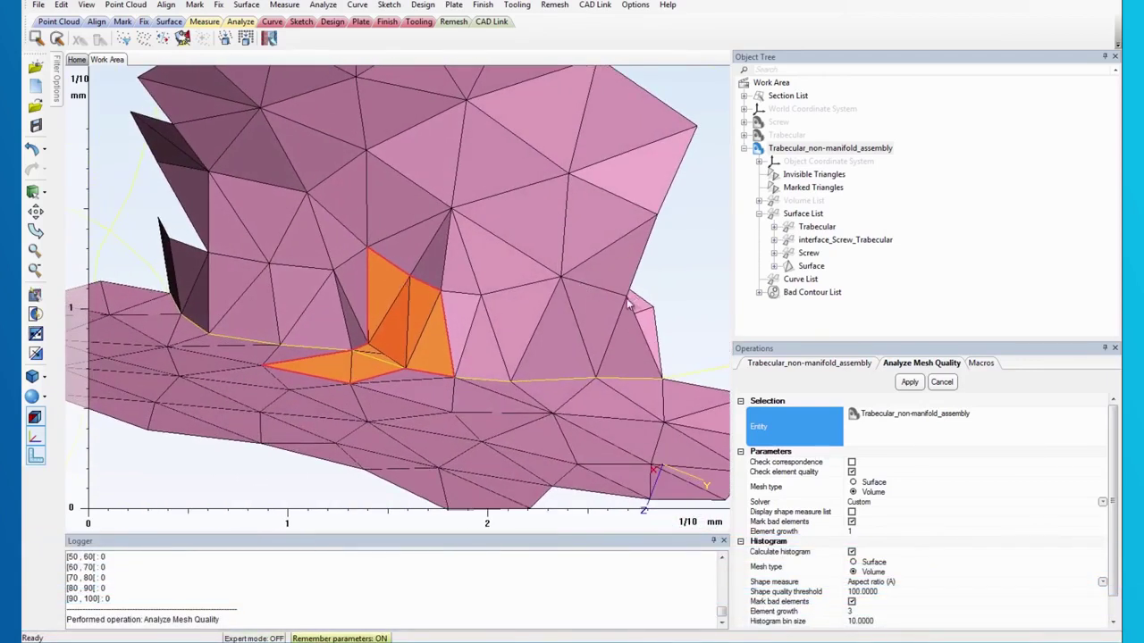
left_click(554, 5)
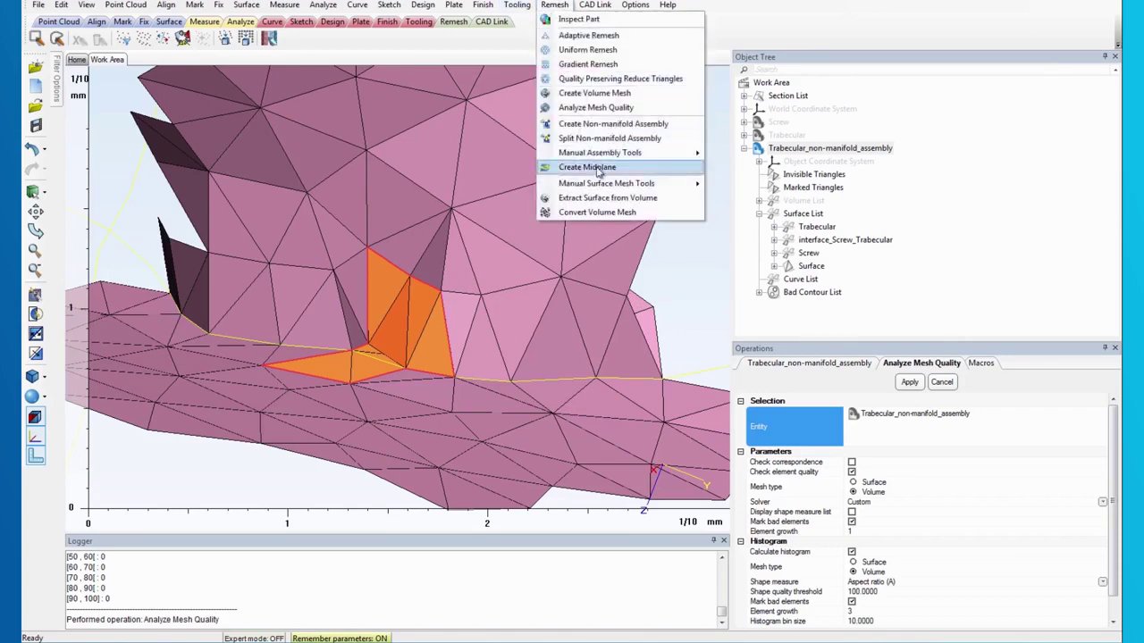
mouse_move(601, 183)
left_click(759, 300)
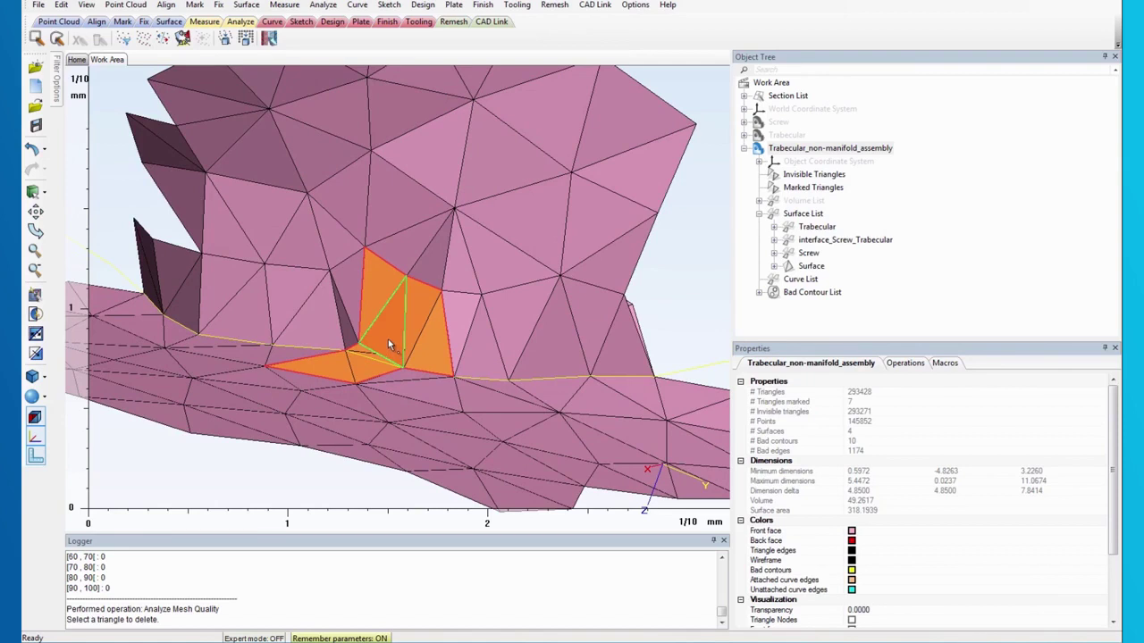
left_click(388, 339)
right_click_drag(384, 324, 357, 287)
left_click(371, 286)
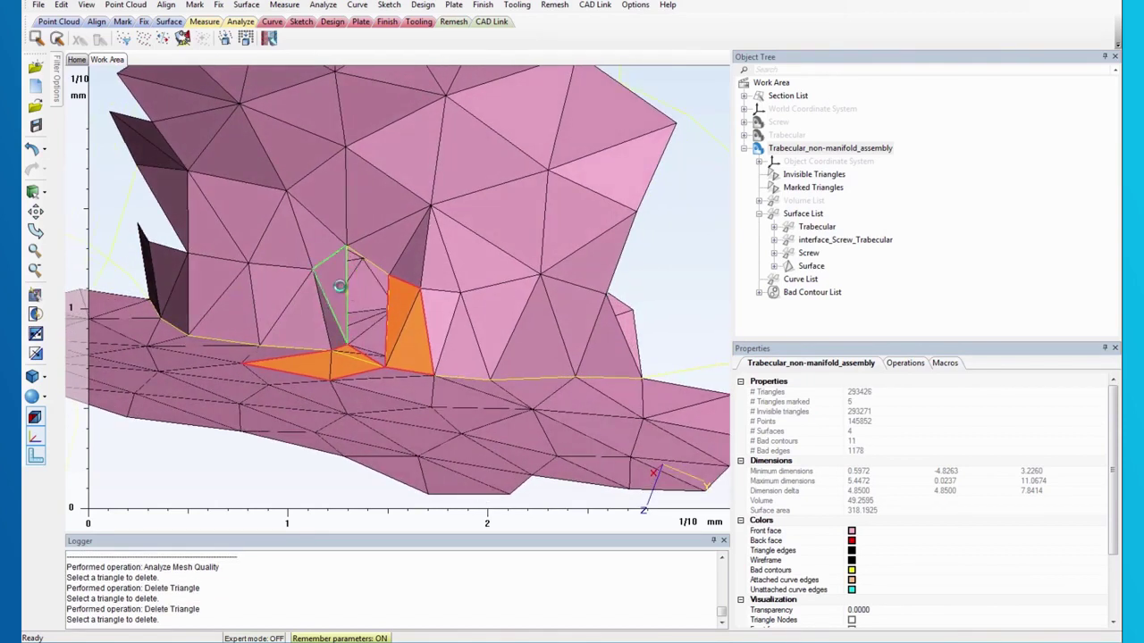
Step: Delete the two unmarked triangles beside the new hole and the small marked triangle at its base on the contour
left_click(340, 286)
scroll(335, 335, "up", 4)
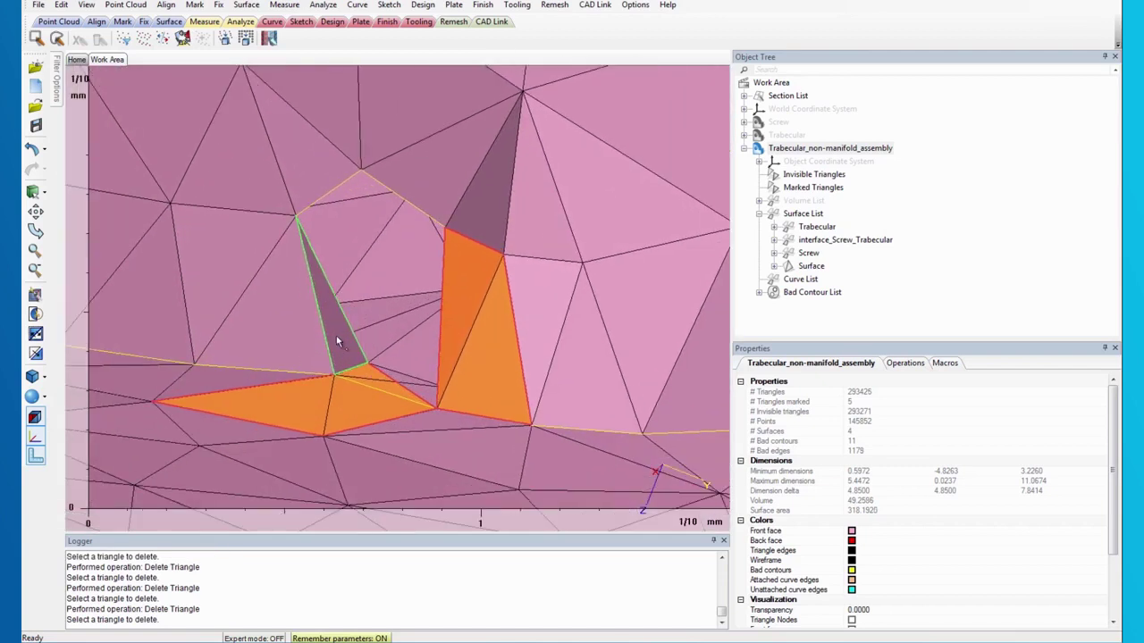
left_click(356, 362)
right_click_drag(356, 362, 374, 377)
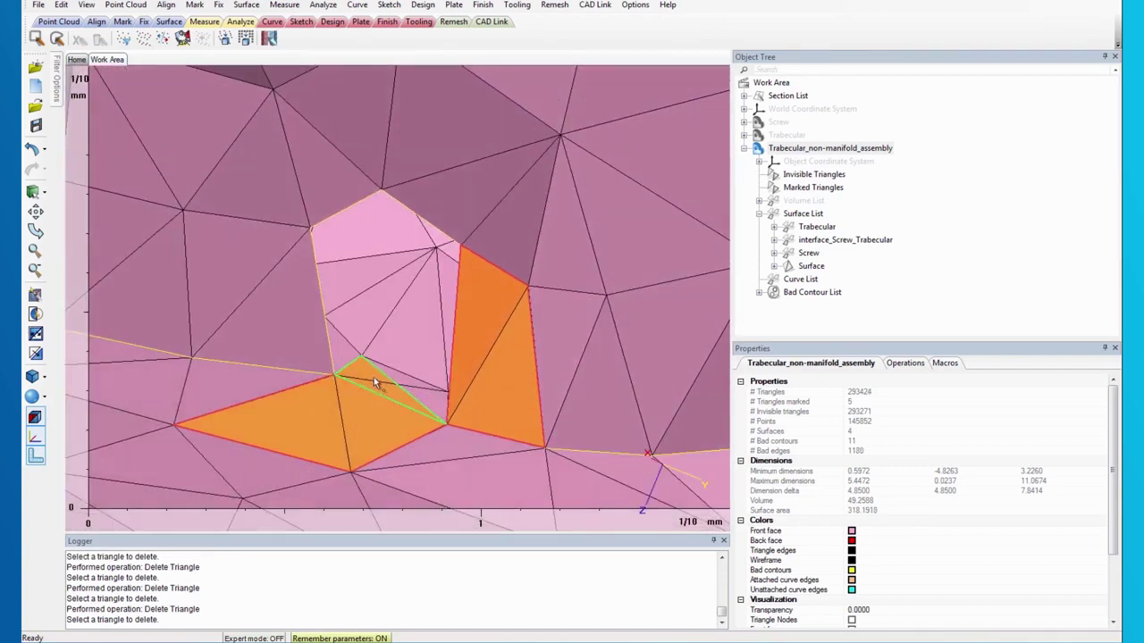
left_click(378, 323)
mouse_move(378, 322)
right_mouse_down()
mouse_move(378, 336)
mouse_move(408, 299)
mouse_move(387, 342)
right_mouse_up()
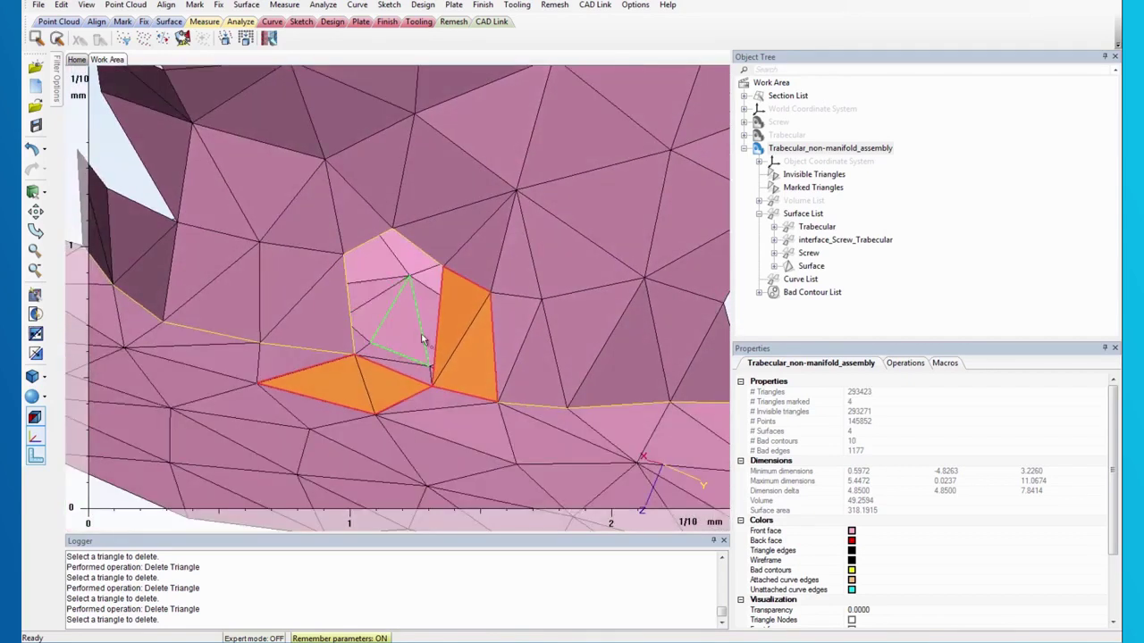
Step: Create a triangle across the three uppermost corner points of the hole in the wall
left_click(554, 4)
mouse_move(626, 183)
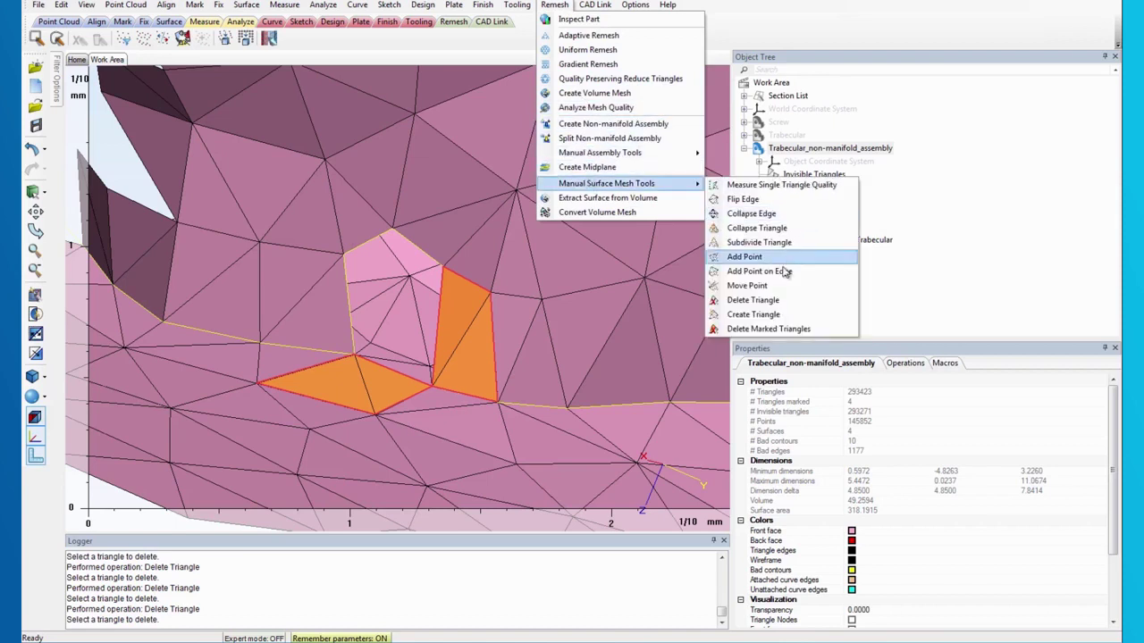
left_click(767, 315)
left_click(344, 255)
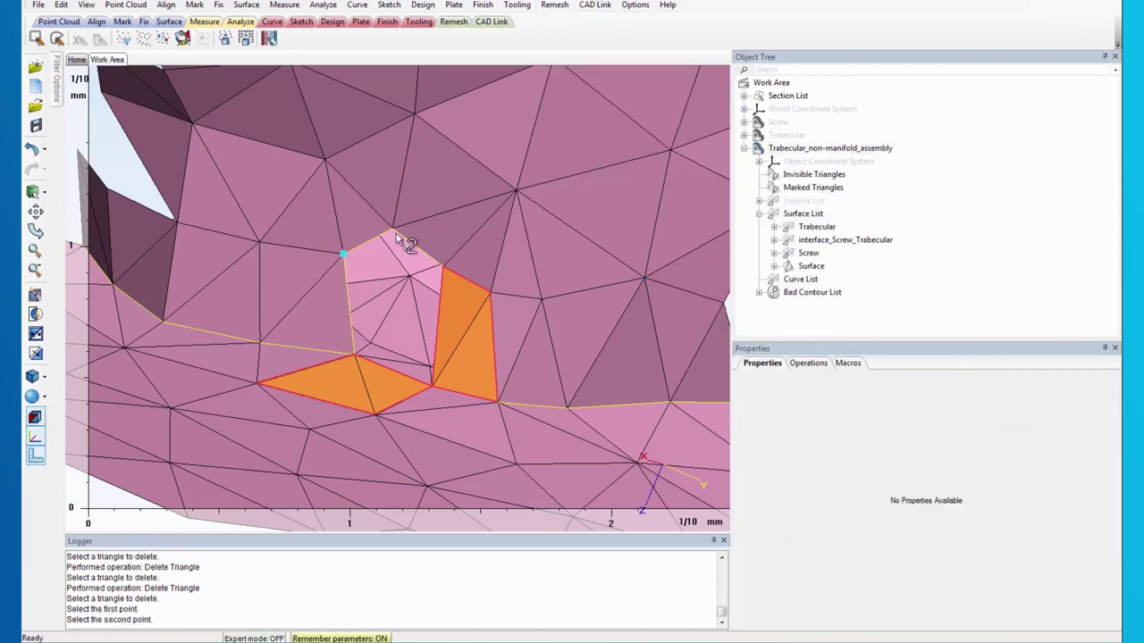
left_click(393, 231)
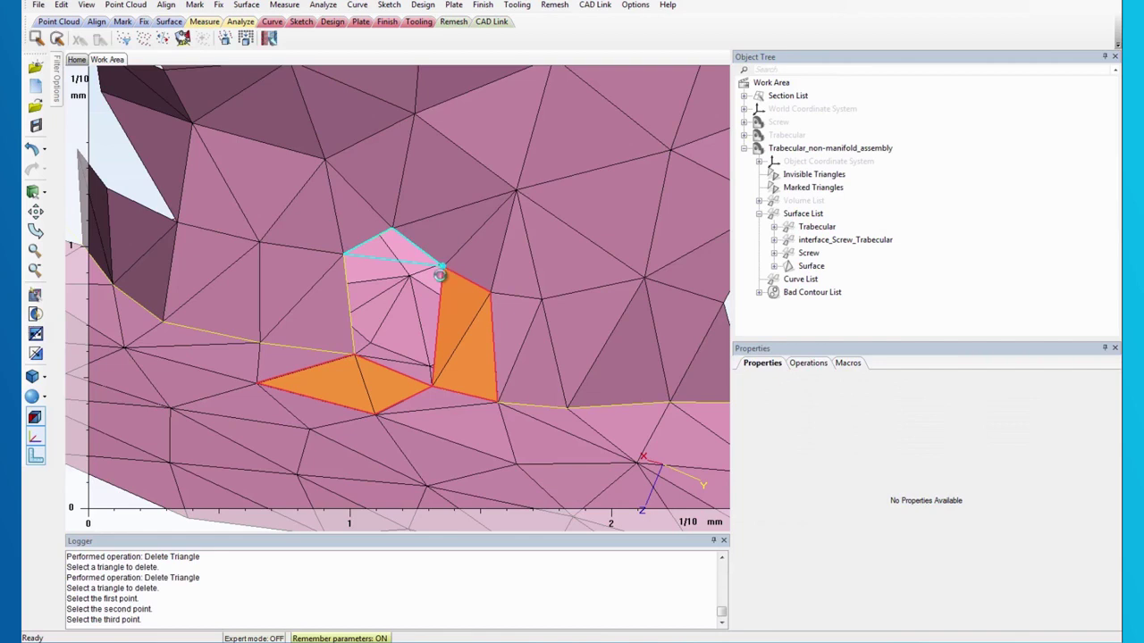
left_click(444, 266)
Step: Create two more triangles between the four remaining corner points to close the hole down to the contour
right_click_drag(436, 300, 387, 260)
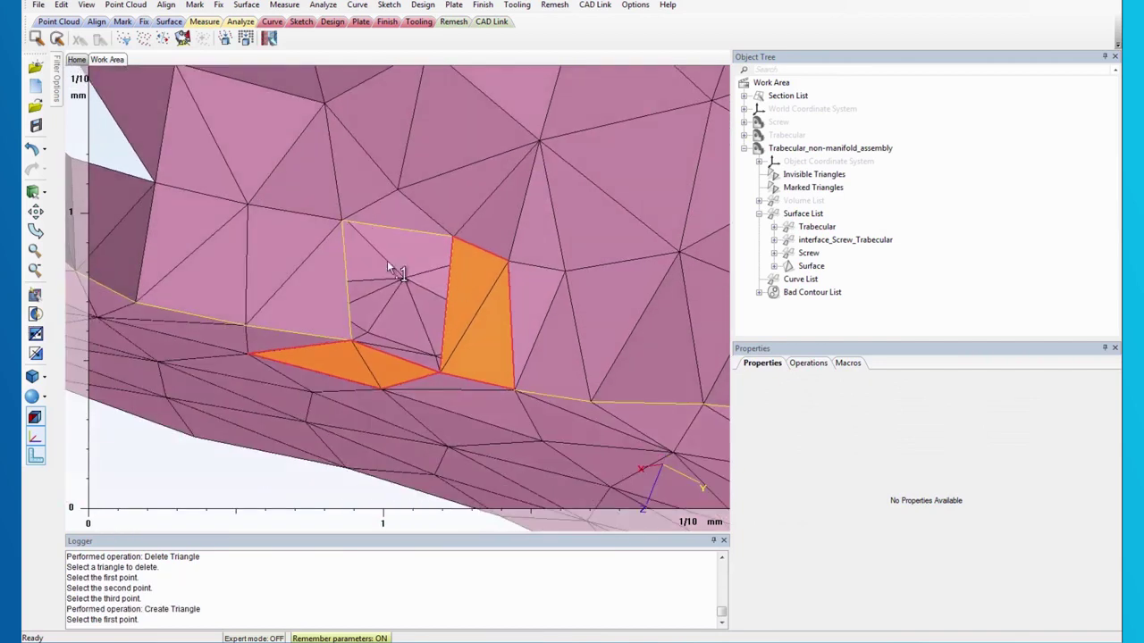
left_click(341, 221)
left_click(353, 344)
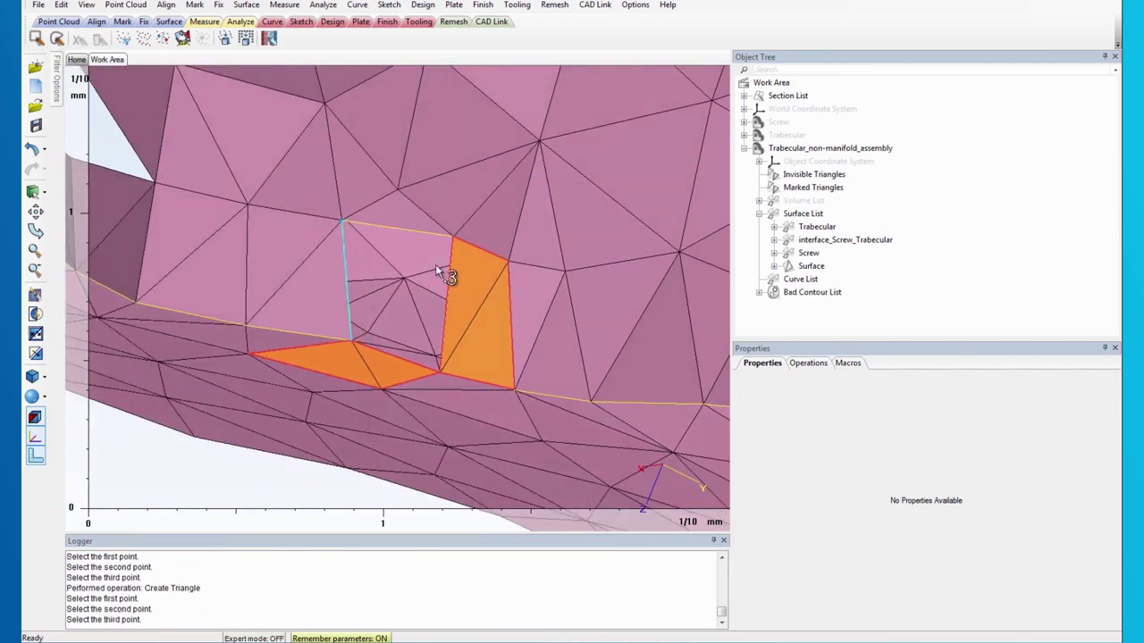
left_click(452, 237)
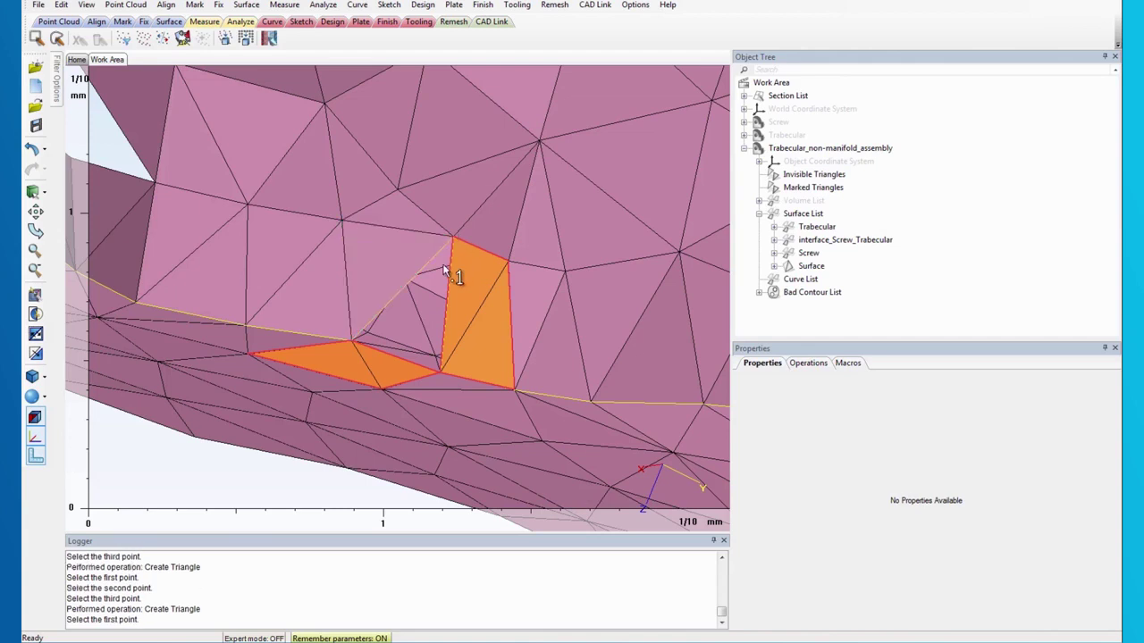
left_click(440, 370)
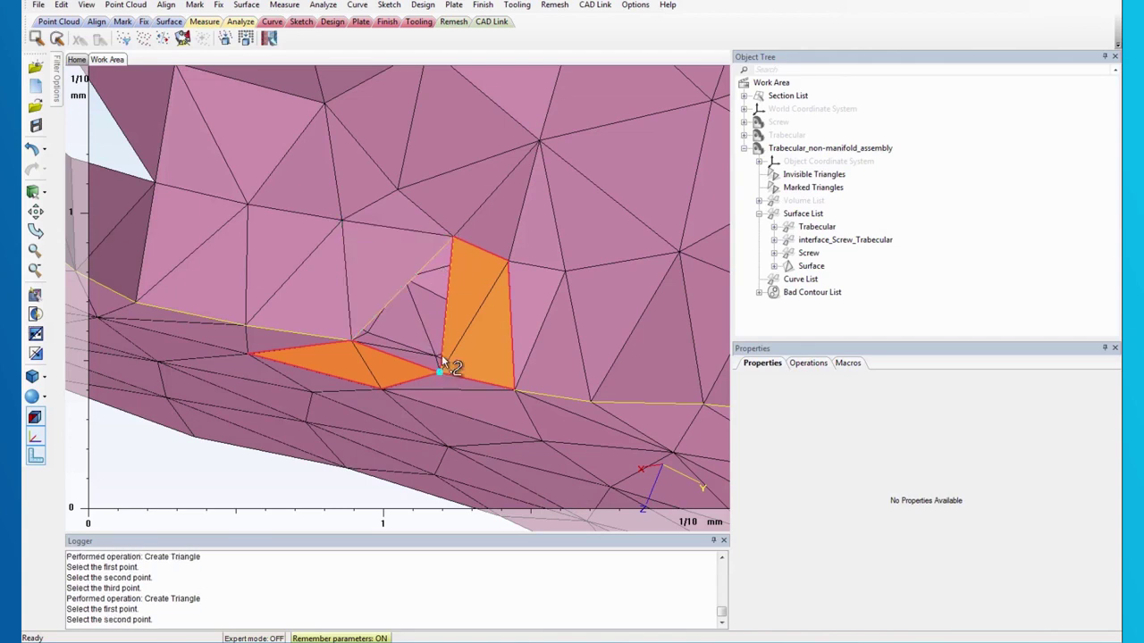
left_click(452, 238)
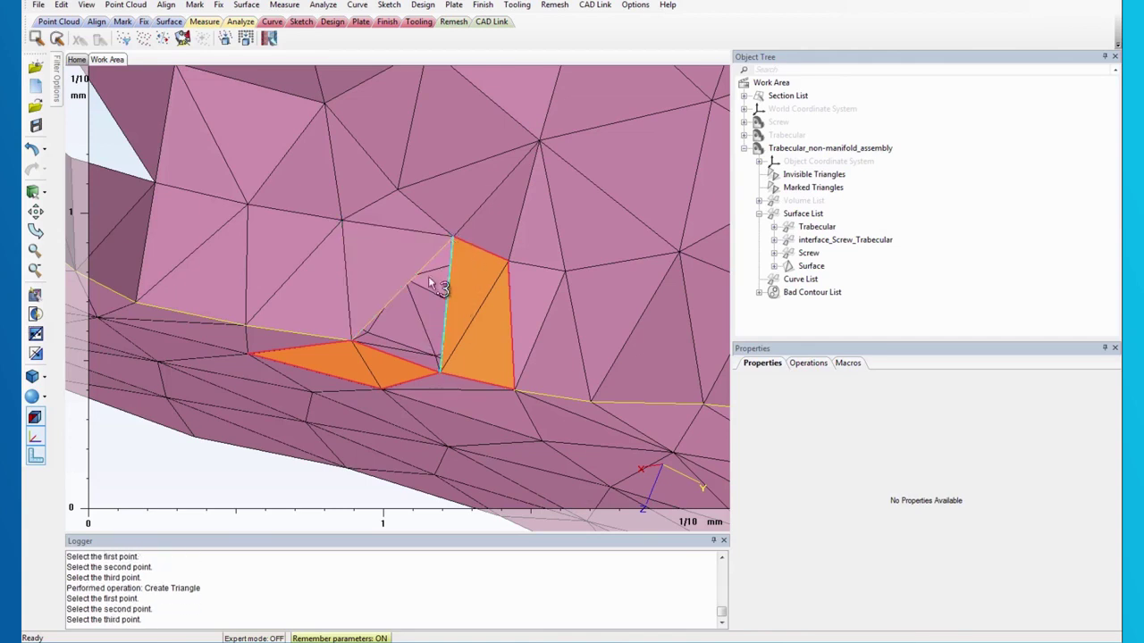
left_click(362, 334)
Step: Unmark all triangles and make all the invisible triangles of the assembly visible again
scroll(372, 292, "down", 1)
right_click_drag(372, 292, 377, 329)
right_click(392, 321)
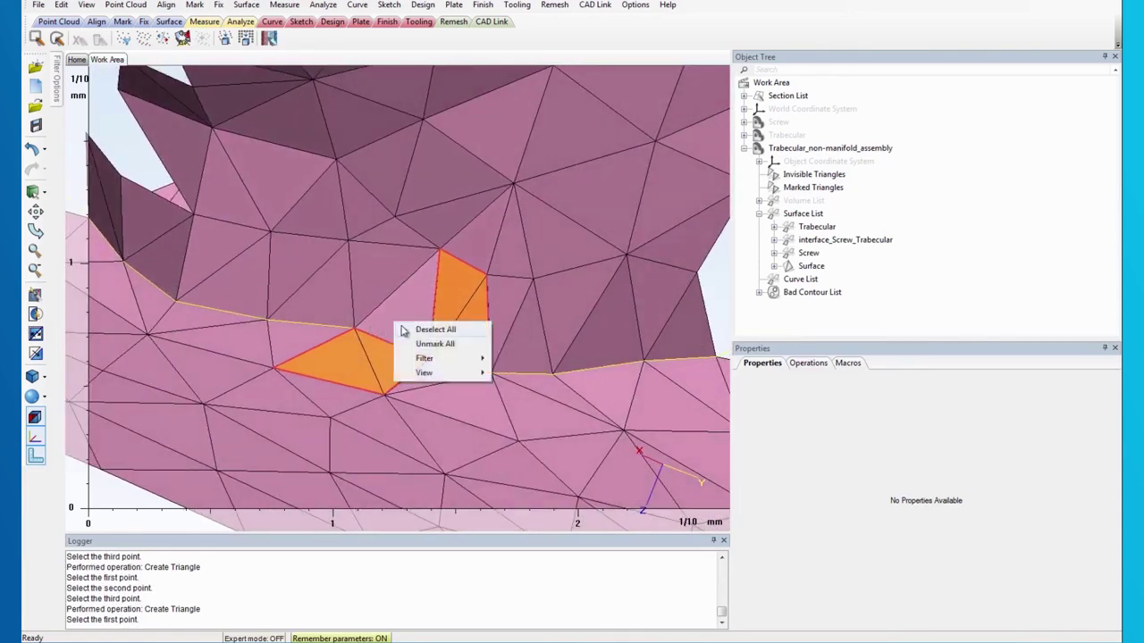
left_click(414, 343)
scroll(428, 321, "down", 5)
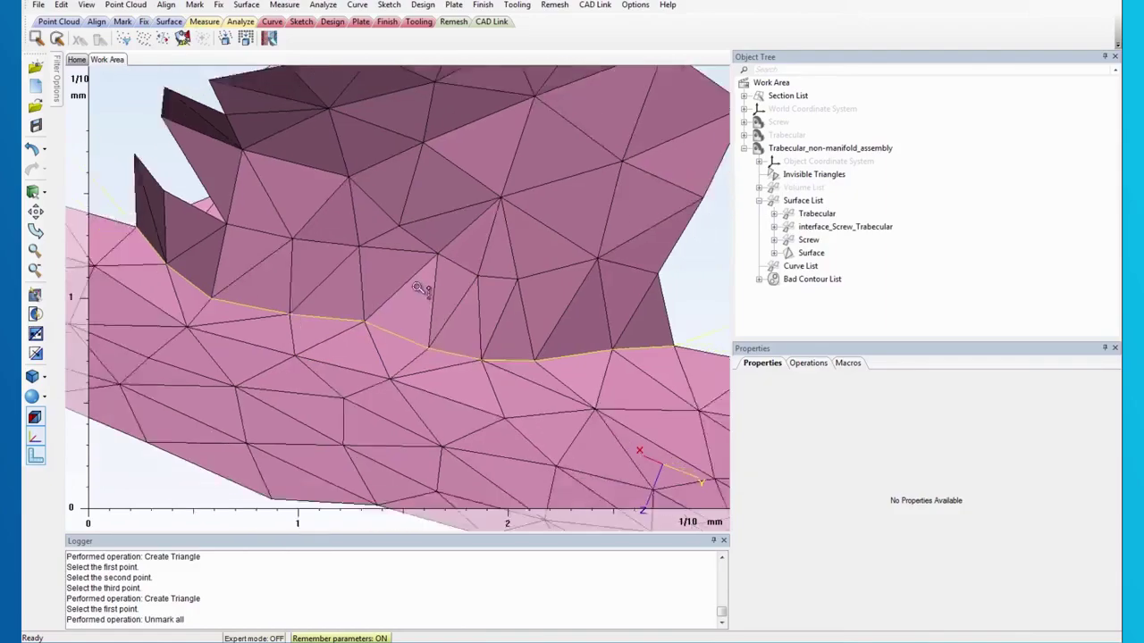
left_click(195, 6)
left_click(229, 245)
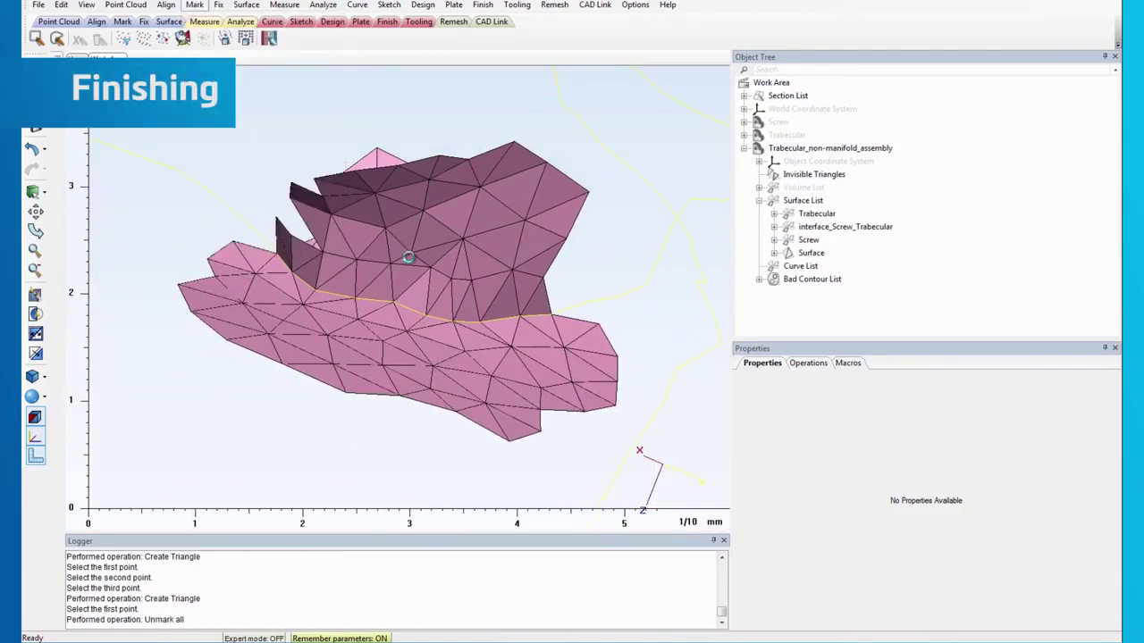
scroll(481, 232, "up", 5)
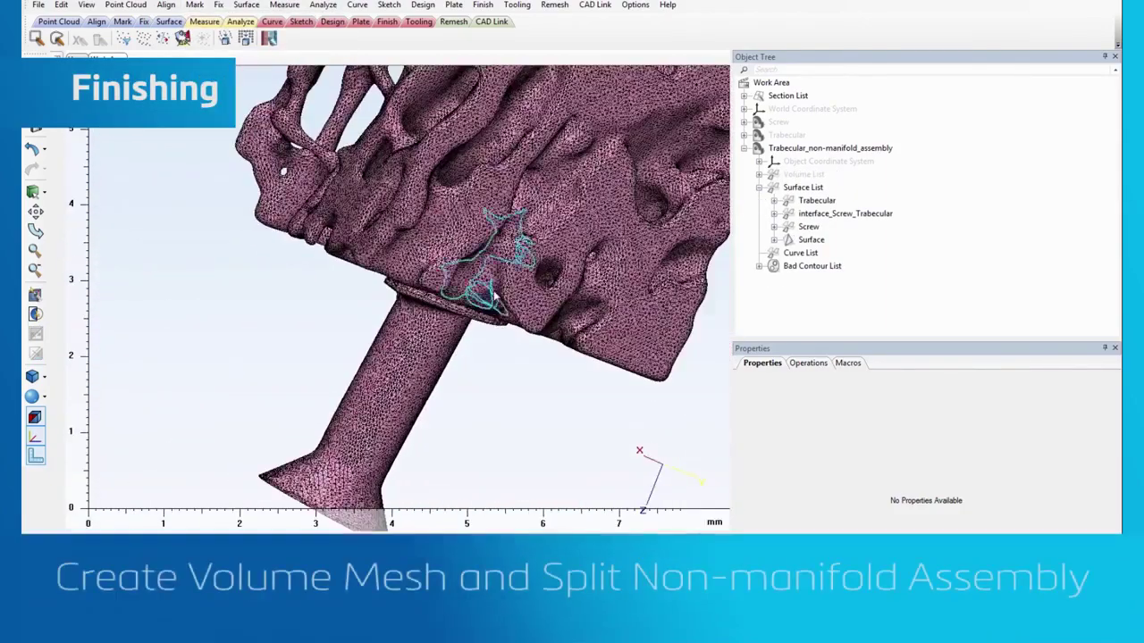
Step: Create a volume mesh of Trabecular_non-manifold_assembly with Tet4 elements, leaving edge length control off, and check its aspect ratio result in the log
scroll(475, 255, "down", 4)
right_click_drag(658, 182, 640, 378)
right_click_drag(655, 277, 638, 384)
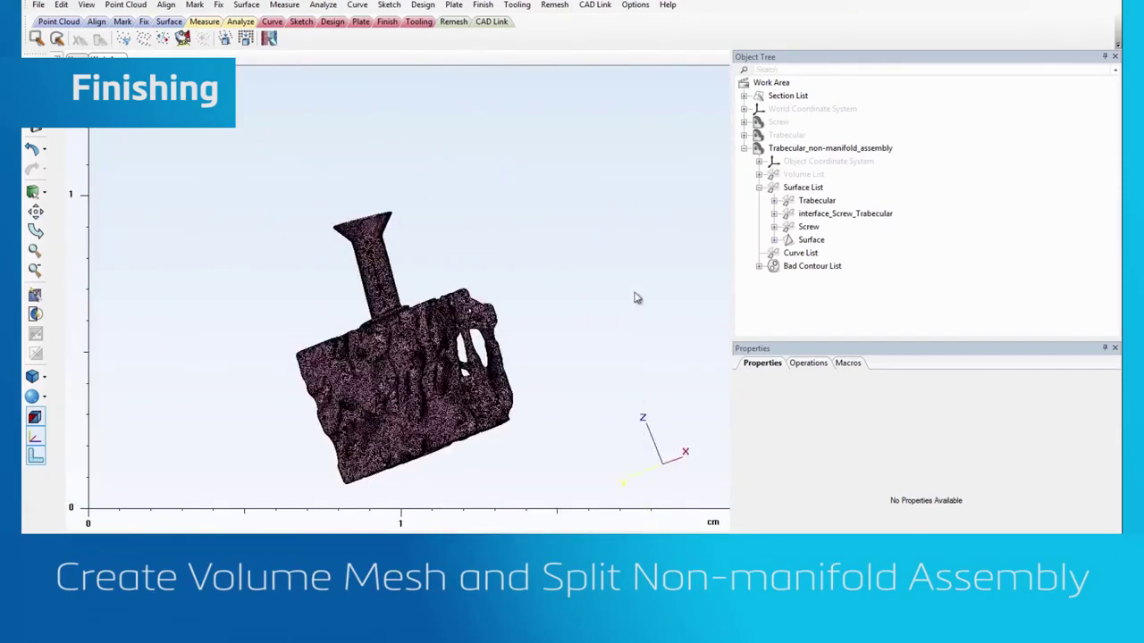
right_click_drag(636, 296, 627, 345)
scroll(460, 404, "up", 3)
right_click_drag(459, 400, 431, 350)
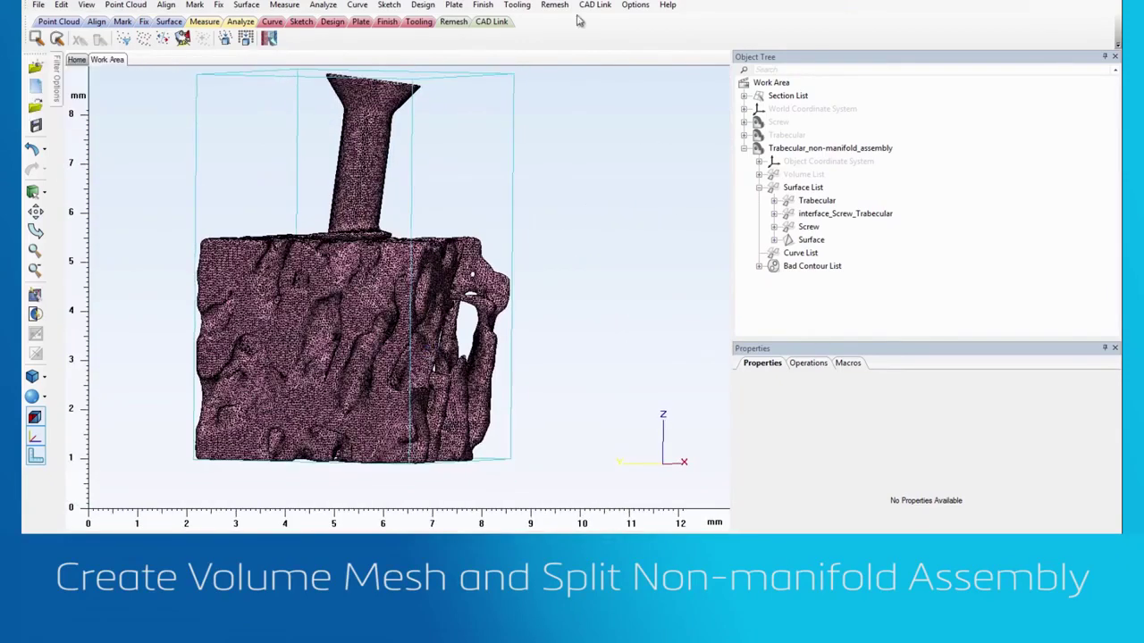
left_click(555, 5)
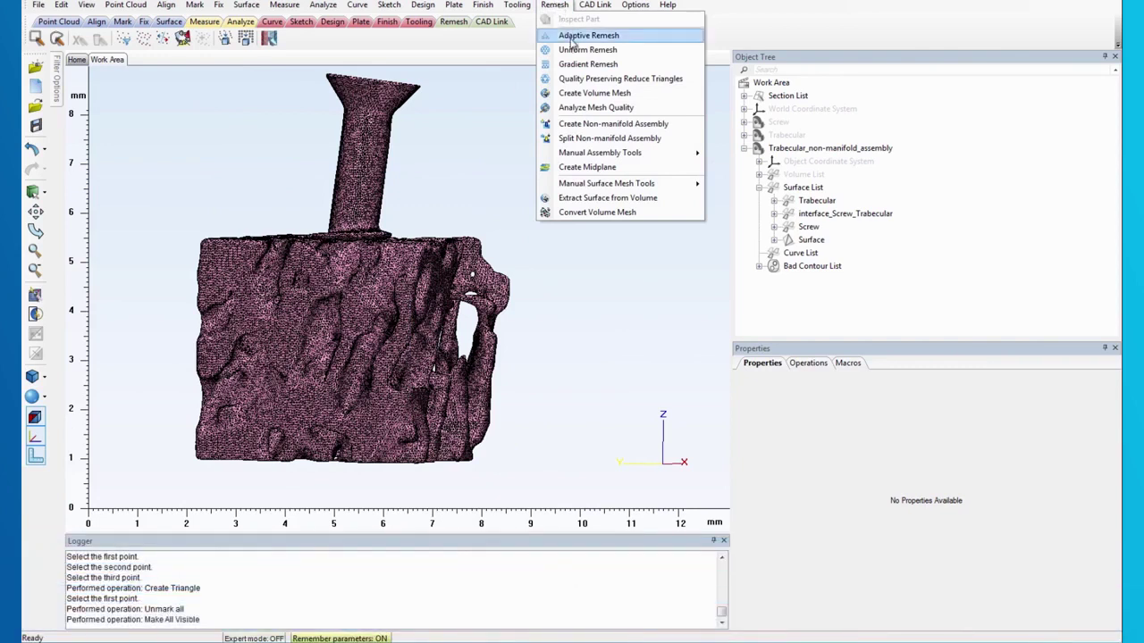
left_click(585, 93)
left_click(413, 293)
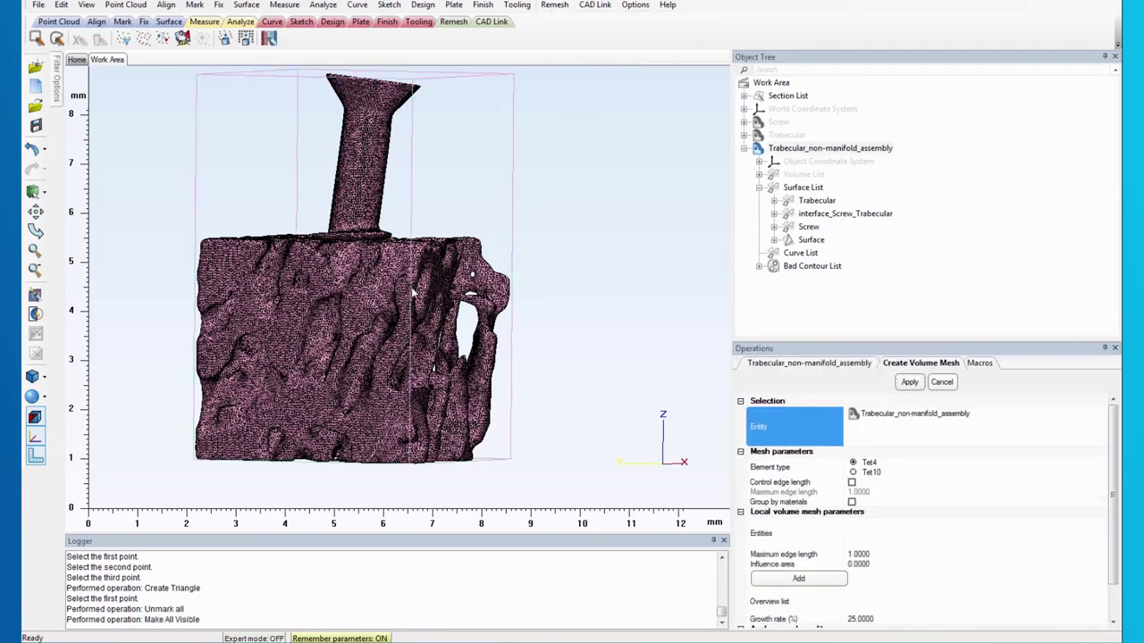
left_click(741, 513)
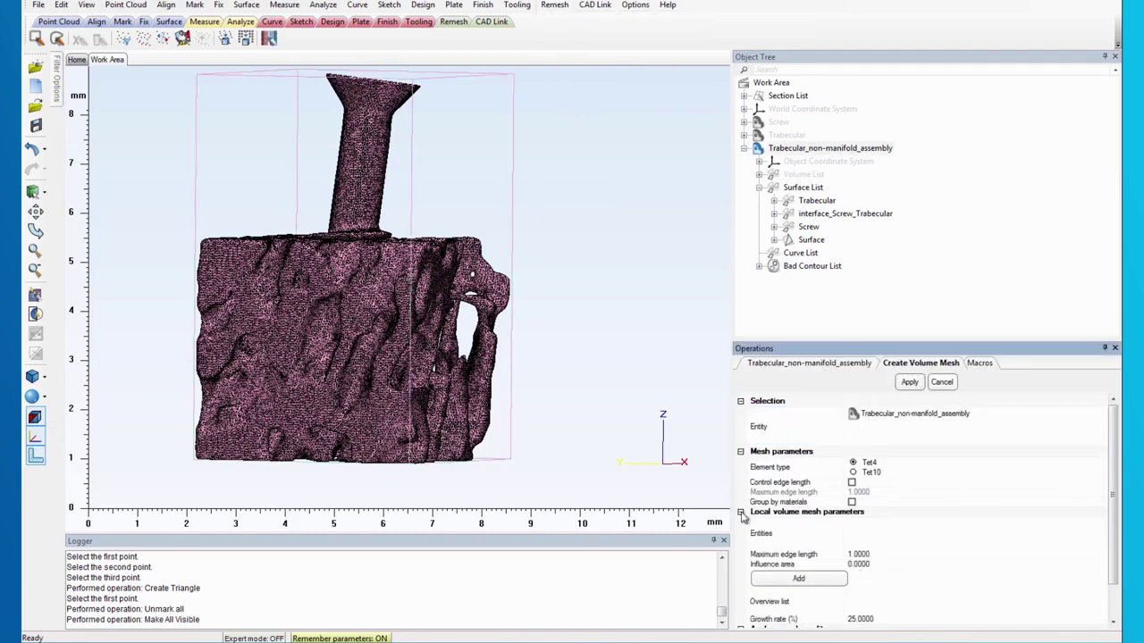
left_click(910, 382)
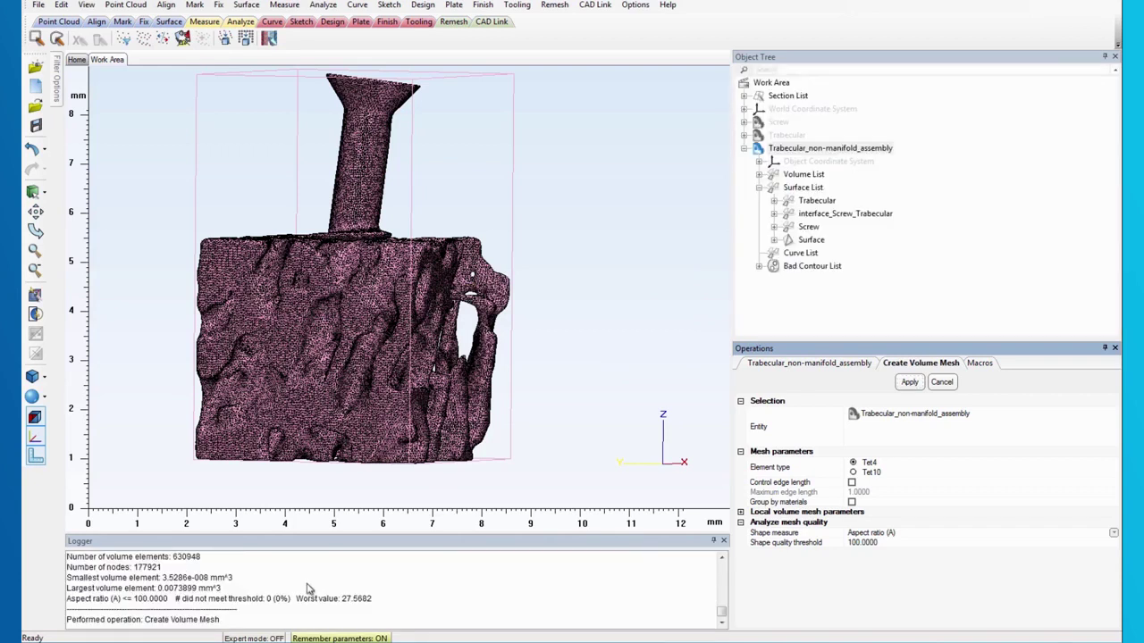
left_click(127, 601)
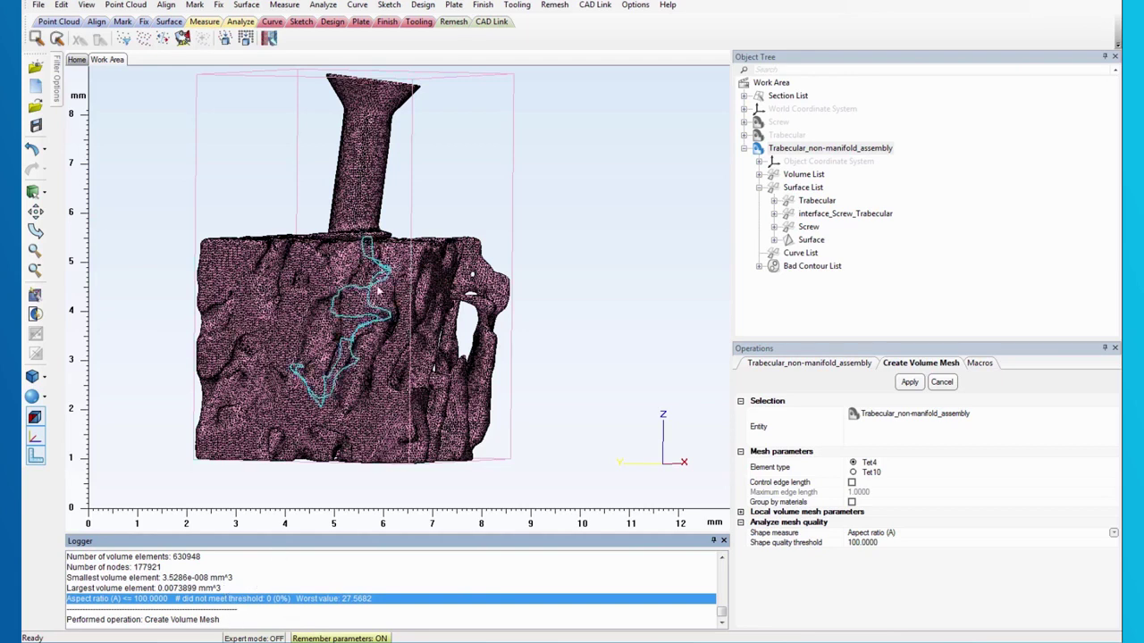
Step: Split Trabecular_non-manifold_assembly with the Automatic volume method, keeping the original
scroll(378, 277, "down", 1)
left_click(744, 148)
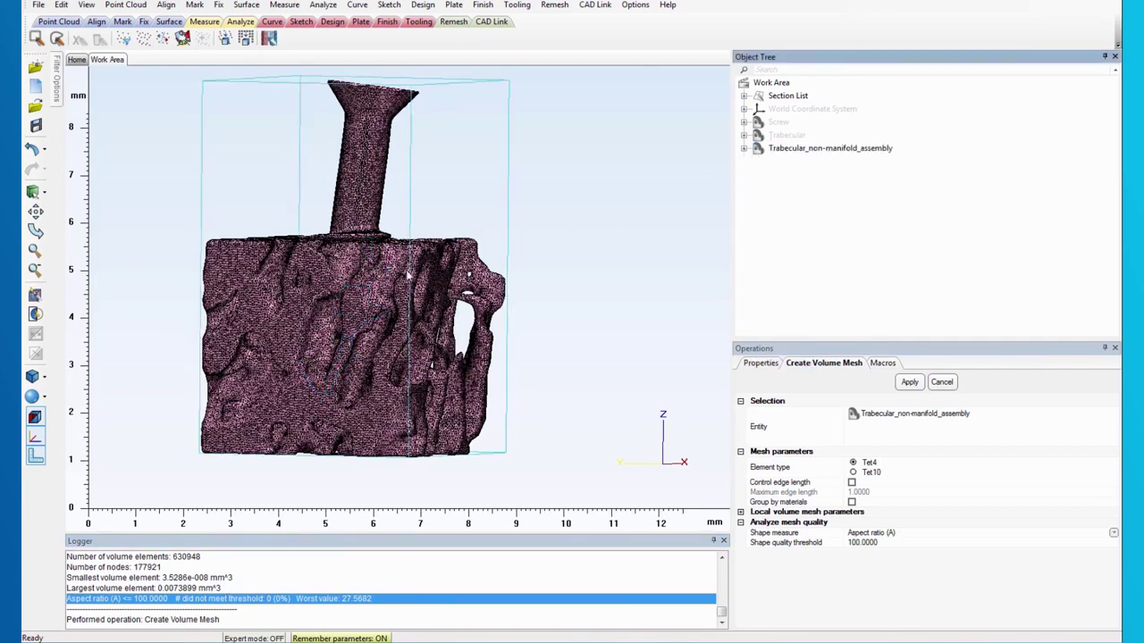
left_click(554, 4)
left_click(586, 139)
left_click(790, 150)
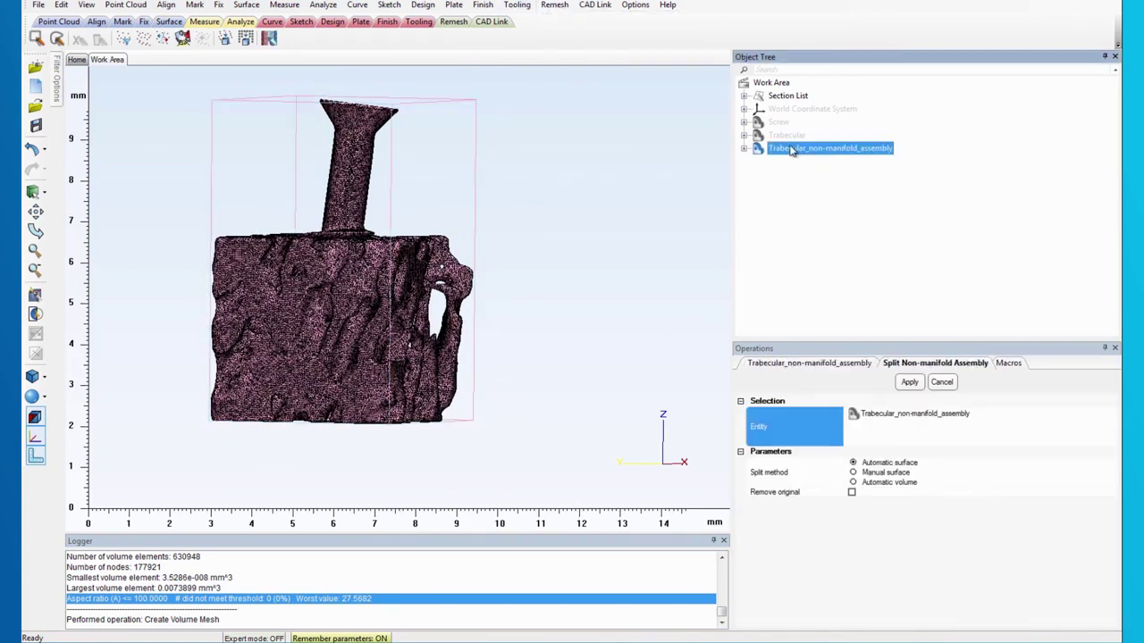
left_click(771, 473)
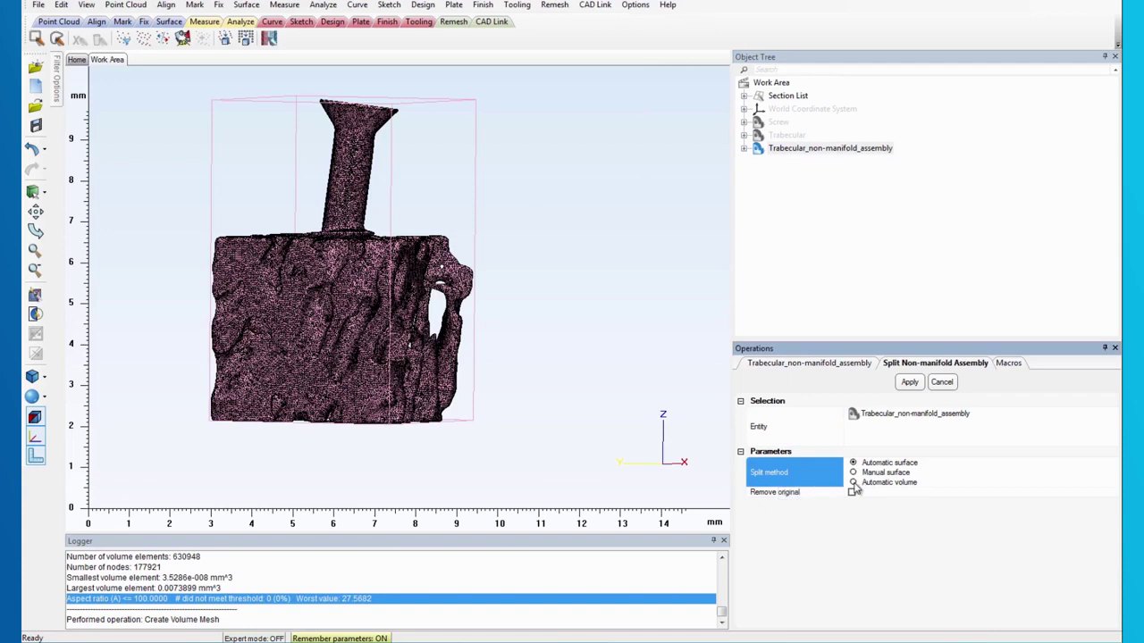
left_click(909, 382)
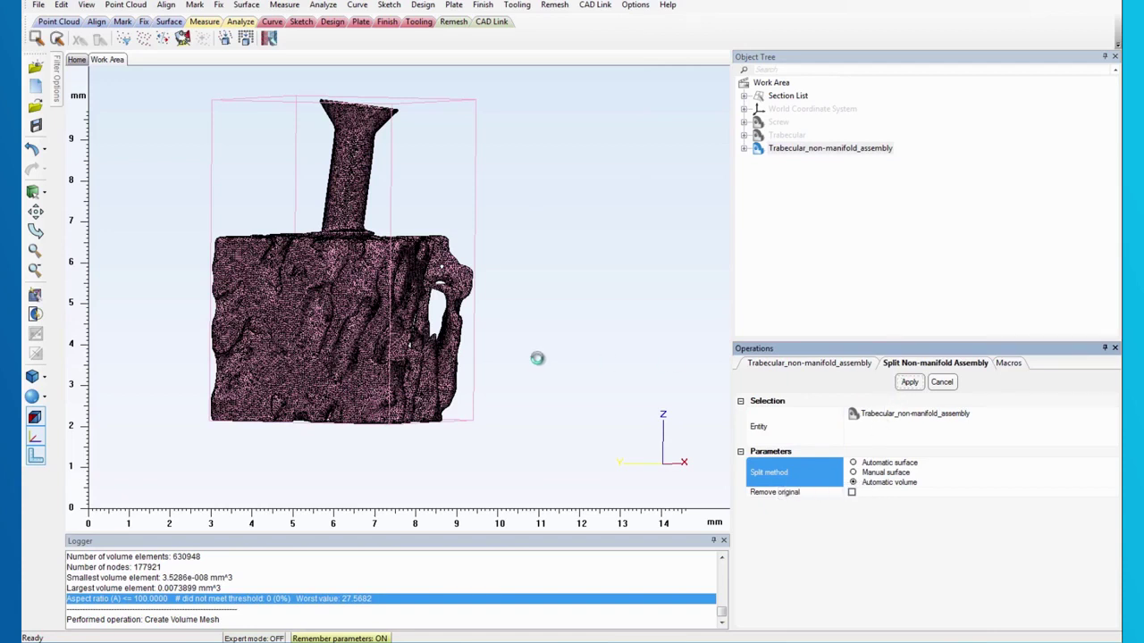